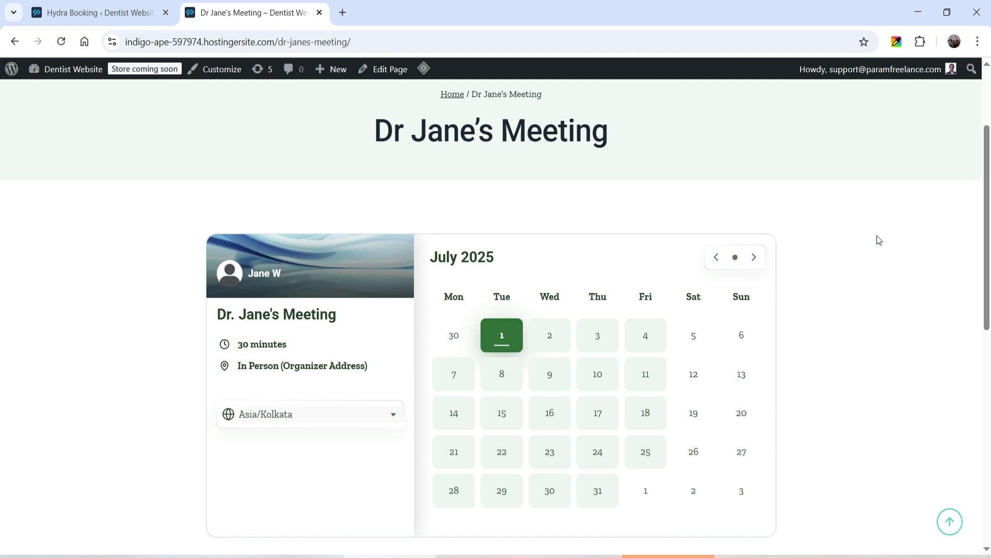
- Book the dentist's meeting for July 2, 2025 at 07:50 PM with the patient's contact details and the comment "Appointment booking"
{"action": "scroll", "coordinate": [877, 235], "scroll_direction": "down", "scroll_amount": 1}
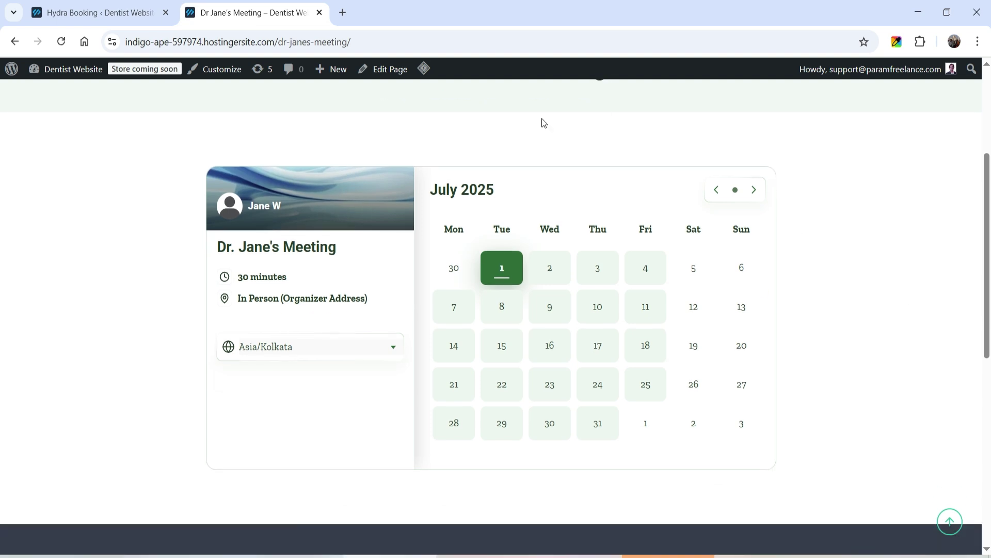
{"action": "left_click", "coordinate": [567, 260]}
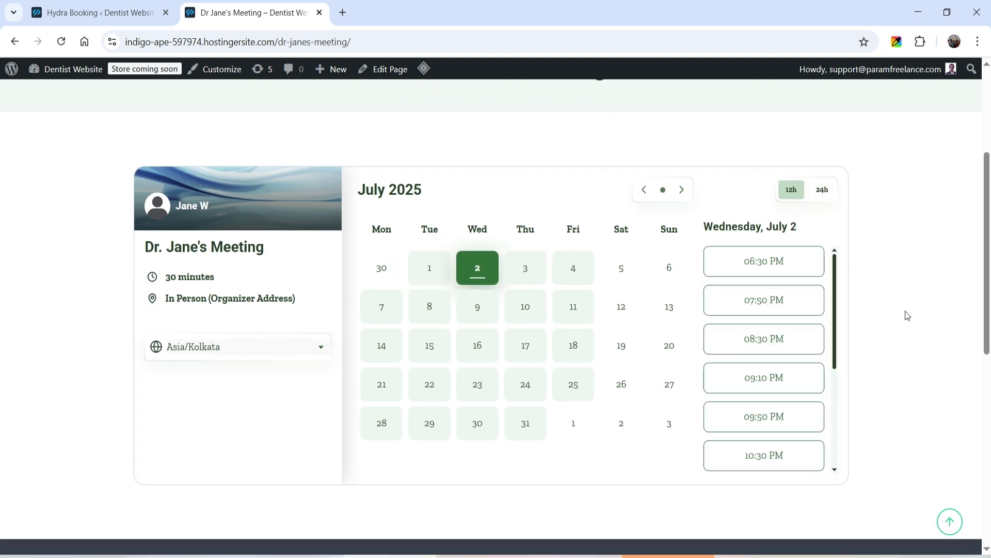
{"action": "left_click", "coordinate": [754, 300]}
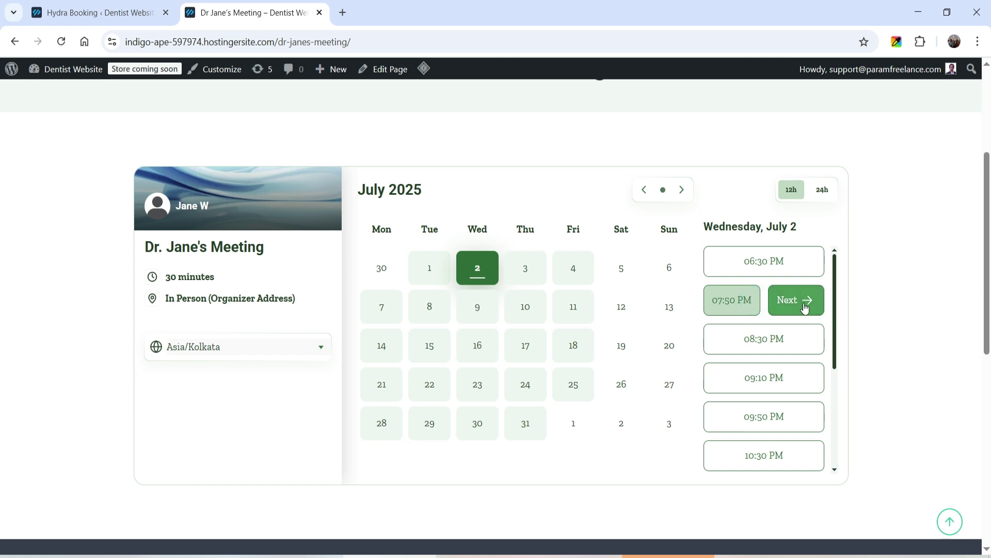
{"action": "left_click", "coordinate": [800, 300]}
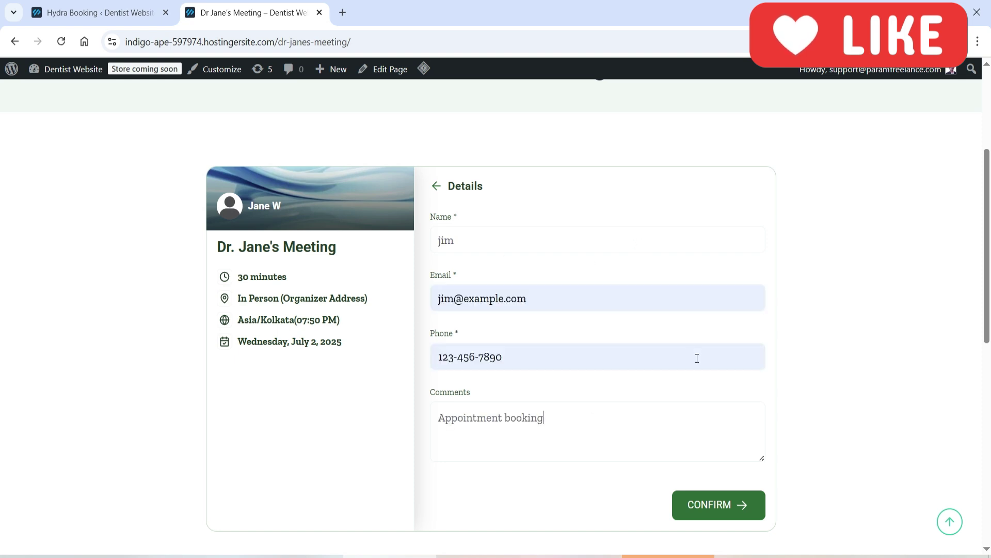
{"action": "left_click", "coordinate": [720, 503]}
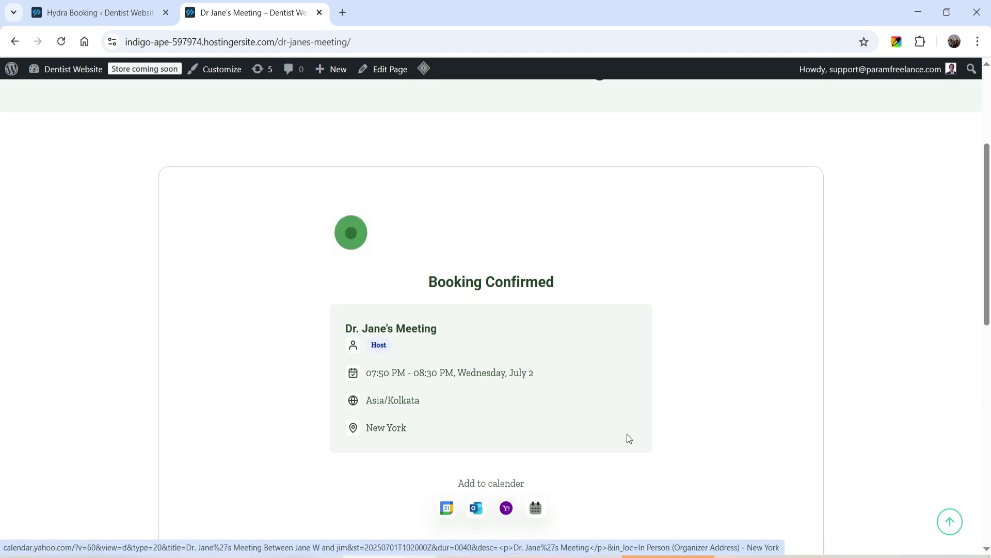
{"action": "scroll", "coordinate": [676, 263], "scroll_direction": "down", "scroll_amount": 1}
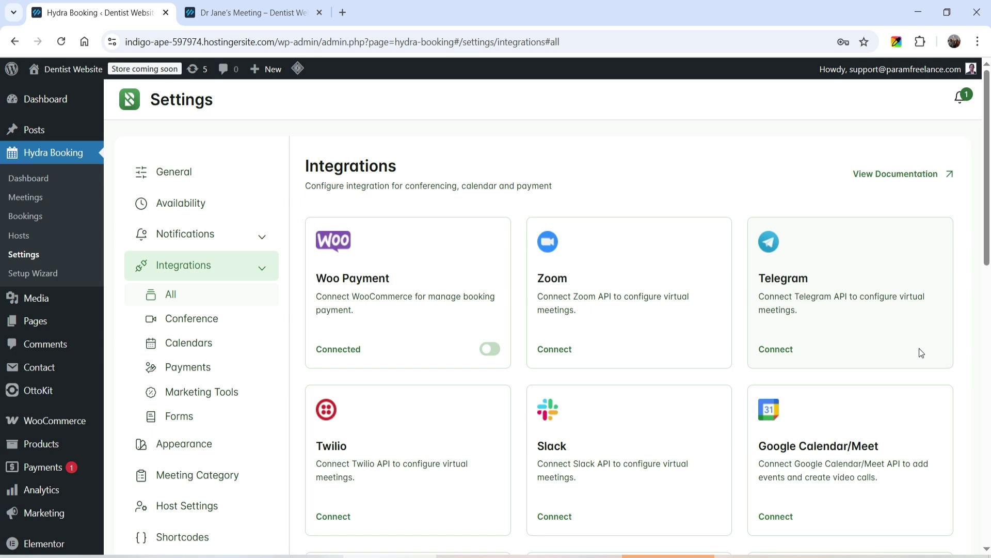
- Examine the integrations offered in the Hydra Booking settings and the plugin's page on WordPress.org
{"action": "scroll", "coordinate": [919, 349], "scroll_direction": "down", "scroll_amount": 4}
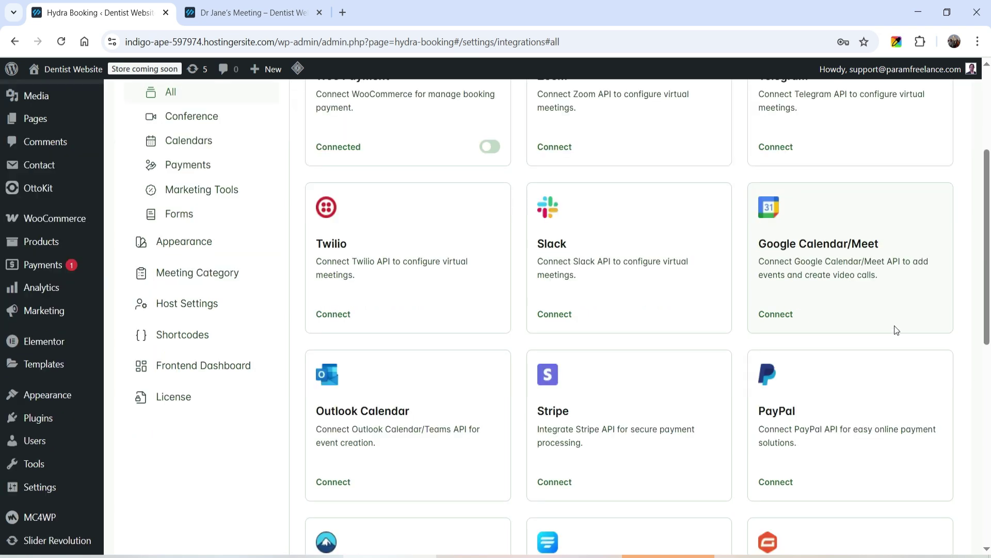
{"action": "scroll", "coordinate": [892, 327], "scroll_direction": "down", "scroll_amount": 4}
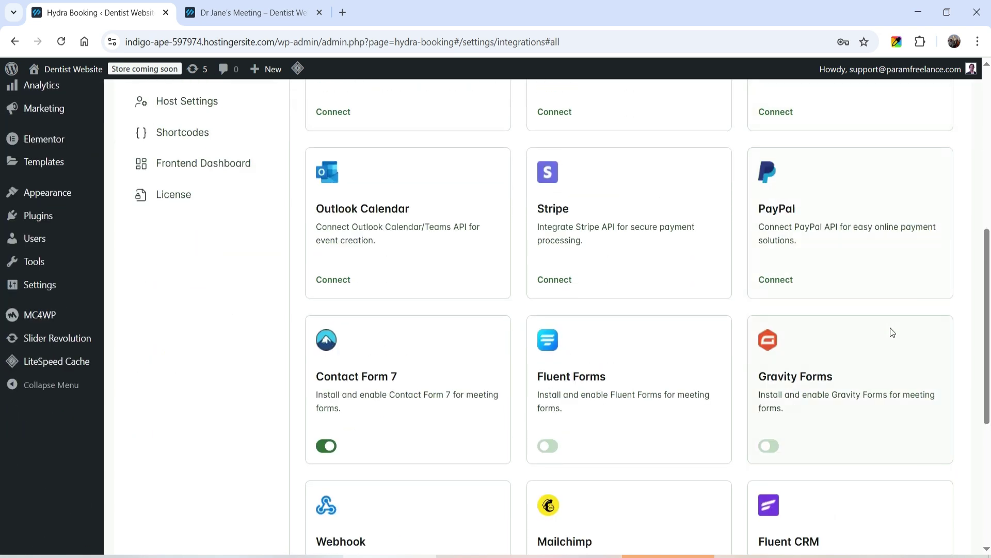
{"action": "scroll", "coordinate": [644, 433], "scroll_direction": "down", "scroll_amount": 3}
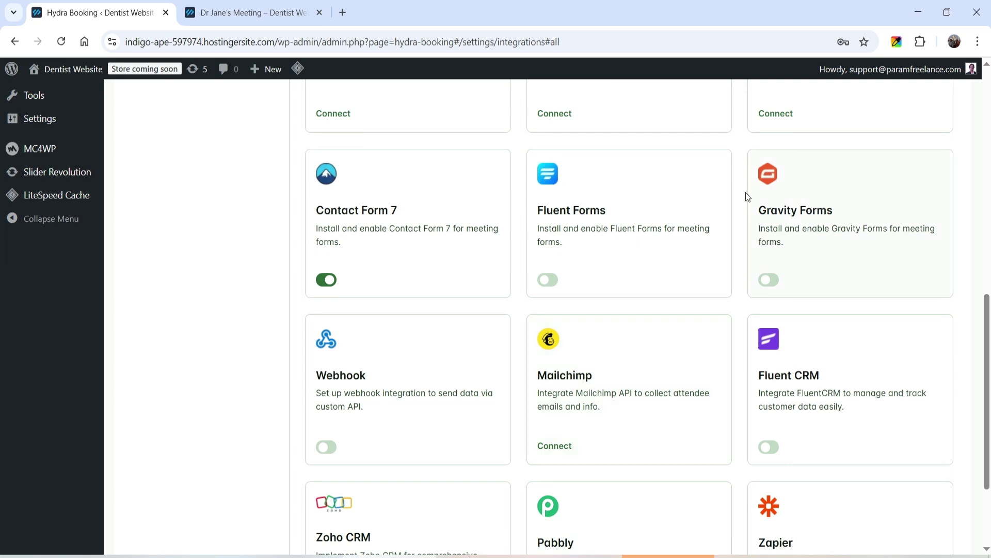
{"action": "scroll", "coordinate": [894, 341], "scroll_direction": "down", "scroll_amount": 1}
{"action": "scroll", "coordinate": [894, 341], "scroll_direction": "down", "scroll_amount": 3}
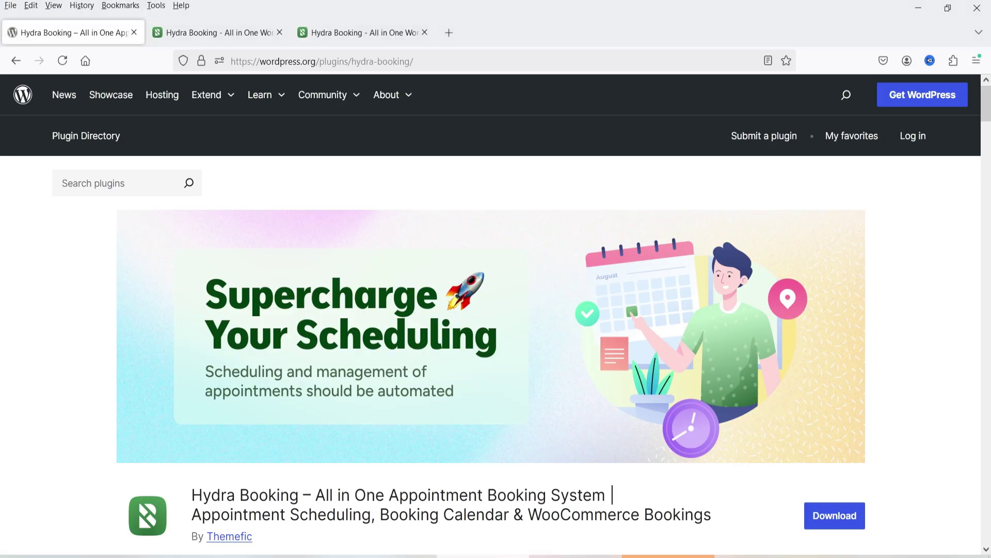
{"action": "scroll", "coordinate": [567, 396], "scroll_direction": "down", "scroll_amount": 3}
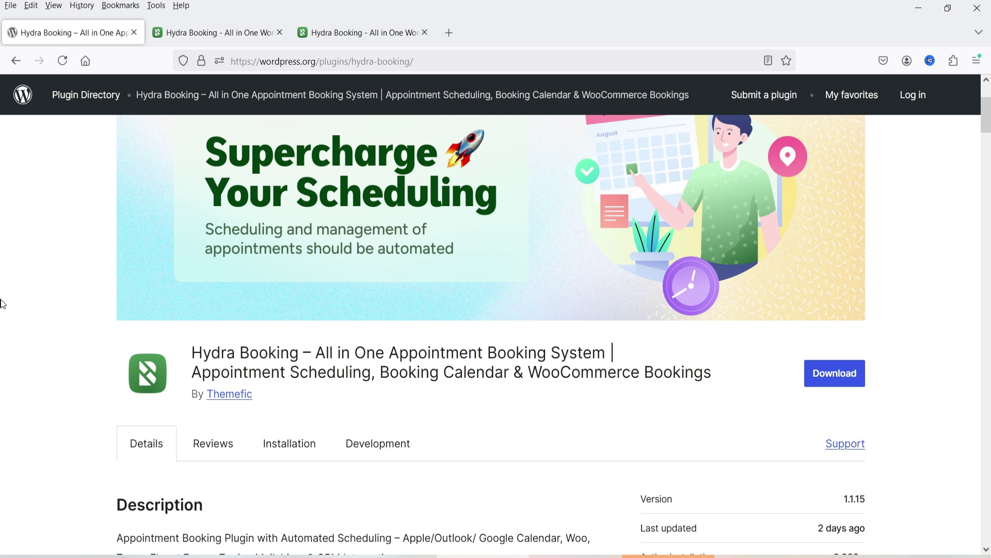
{"action": "left_click", "coordinate": [355, 26]}
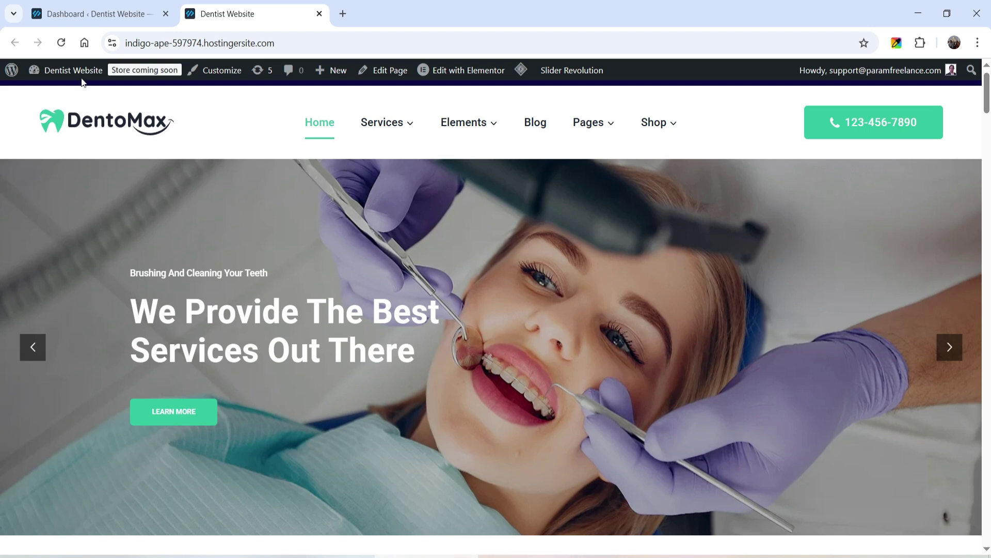
- Search the site's plugin installer for "hydra booking", and install and activate the Hydra Booking plugin
{"action": "left_click", "coordinate": [84, 12]}
{"action": "mouse_move", "coordinate": [57, 521]}
{"action": "left_click", "coordinate": [116, 496]}
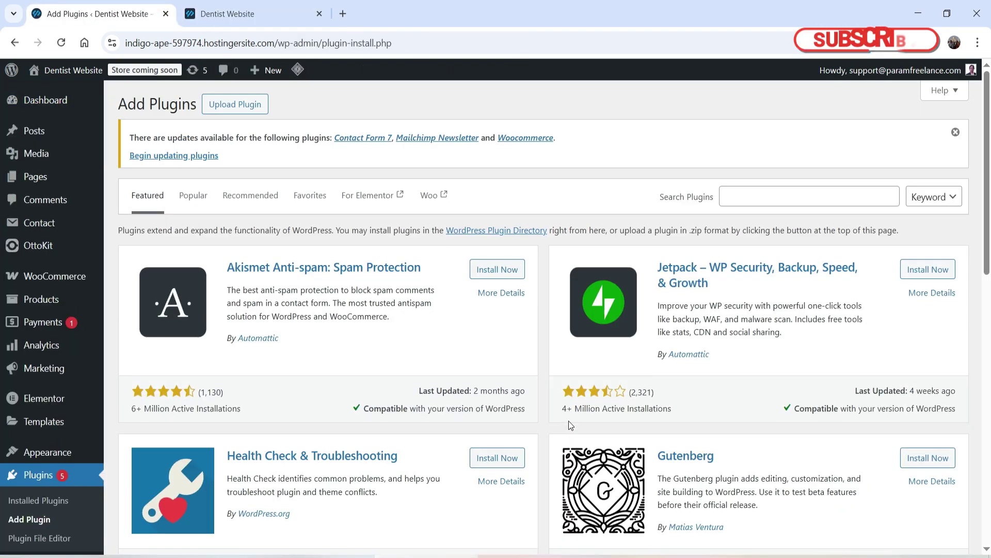
{"action": "left_click", "coordinate": [745, 196]}
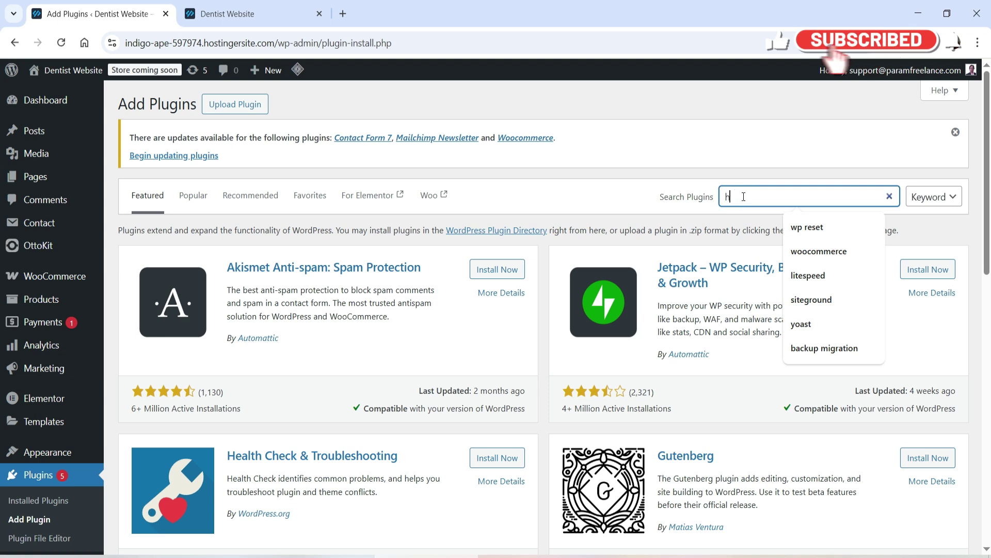
{"action": "type", "text": "hydra booking"}
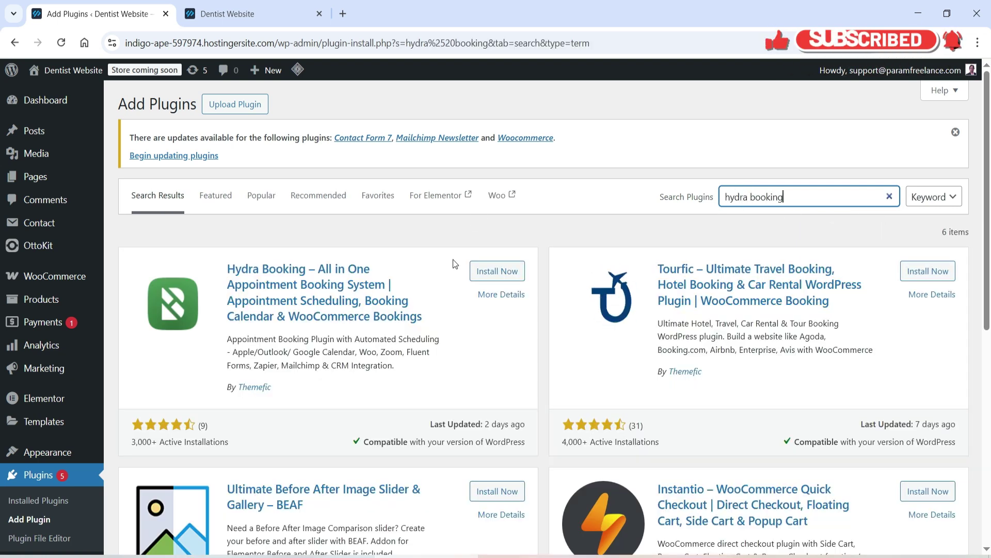
{"action": "left_click", "coordinate": [495, 273]}
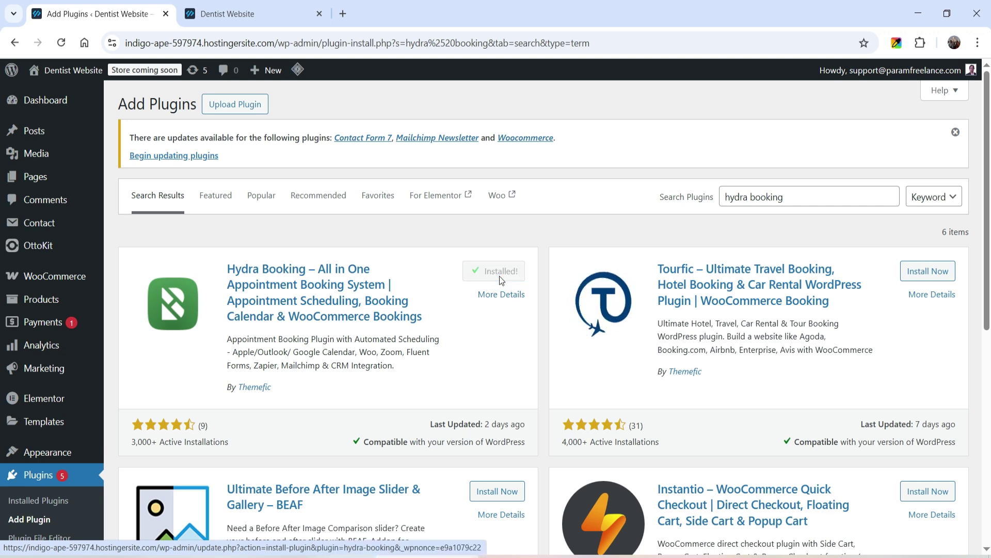
{"action": "left_click", "coordinate": [500, 280]}
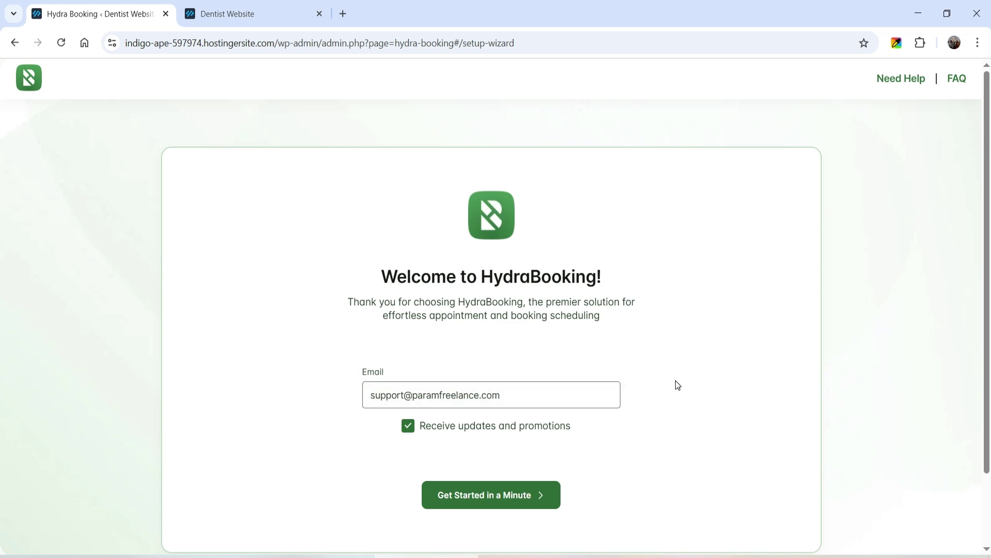
- Start the Hydra Booking setup wizard without updates and promotions, and choose Doctor as the business type
{"action": "left_click", "coordinate": [407, 425]}
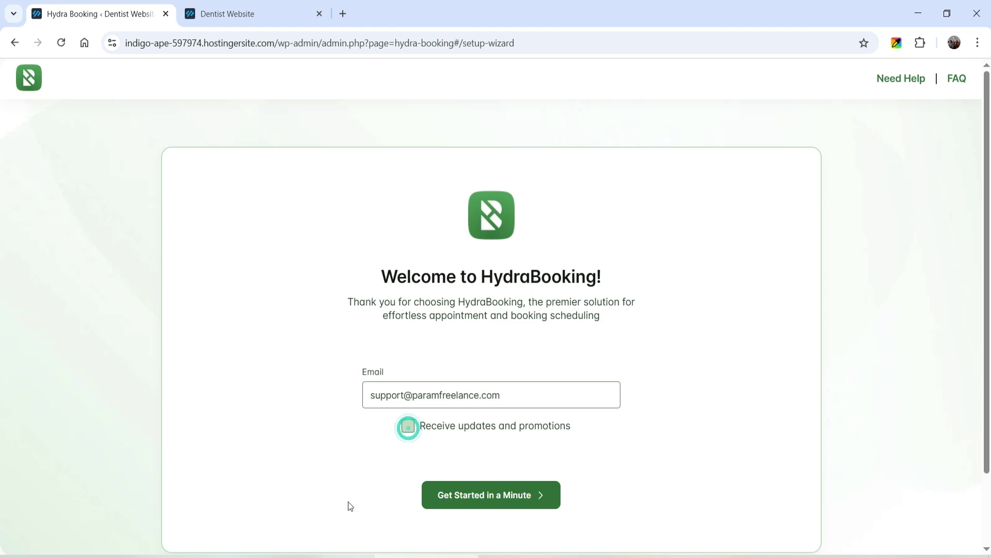
{"action": "left_click", "coordinate": [497, 496]}
{"action": "left_click", "coordinate": [428, 355]}
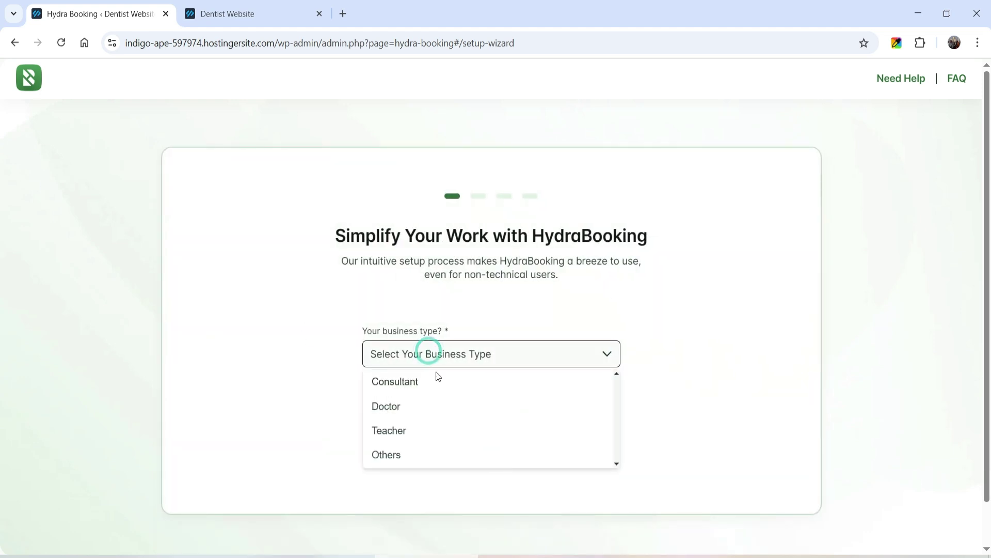
{"action": "left_click", "coordinate": [439, 407]}
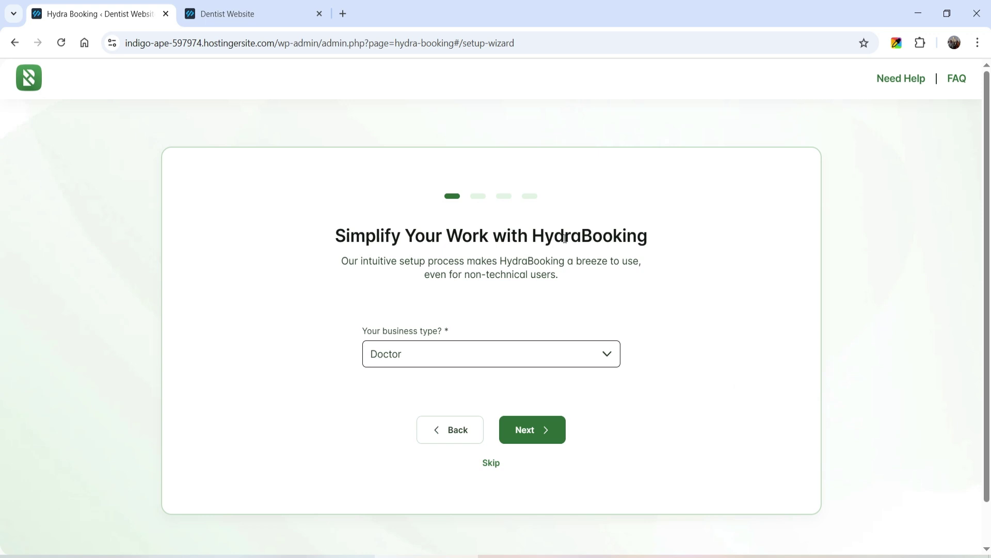
{"action": "left_click", "coordinate": [535, 430]}
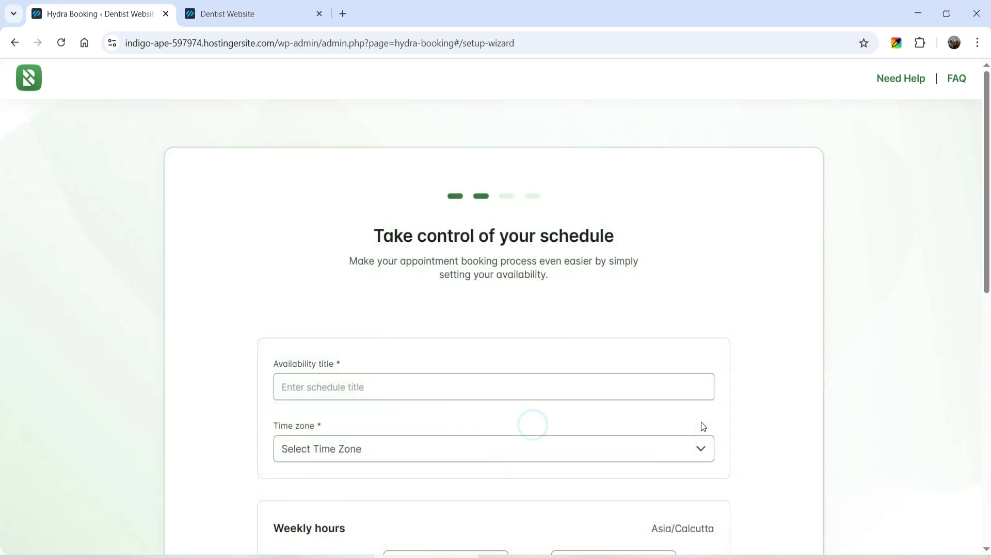
- Enter "Doctors Appintment Booking" as the availability title of the schedule
{"action": "scroll", "coordinate": [703, 426], "scroll_direction": "down", "scroll_amount": 4}
{"action": "left_click", "coordinate": [354, 184]}
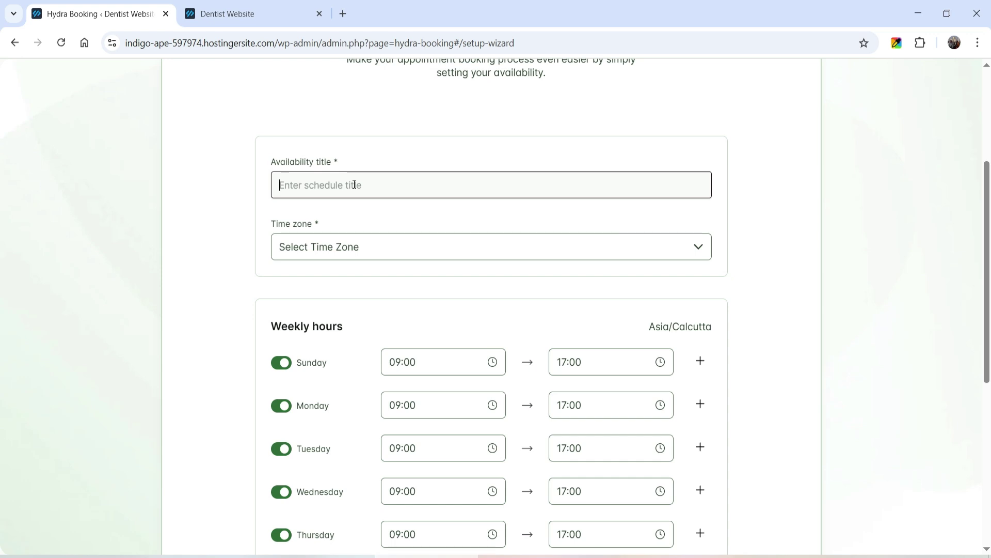
{"action": "type", "text": "Doctors Appintment B"}
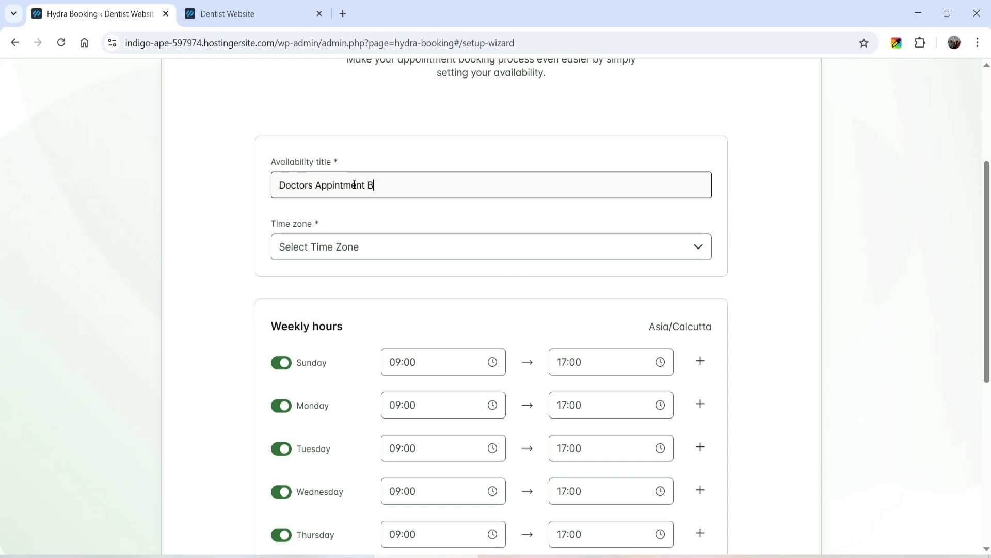
{"action": "type", "text": "ooking"}
- Set the schedule's time zone to America/New_York
{"action": "left_click", "coordinate": [320, 253]}
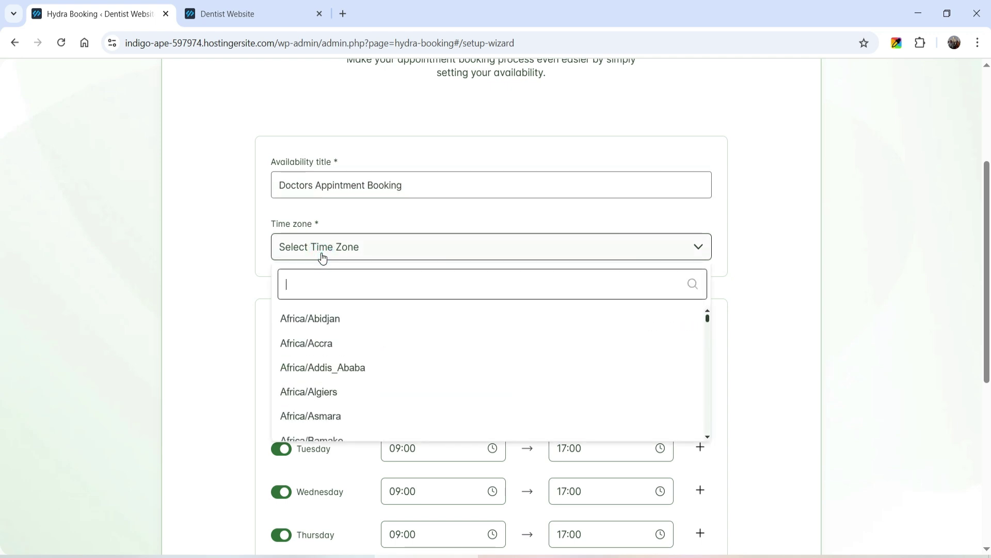
{"action": "type", "text": "New york"}
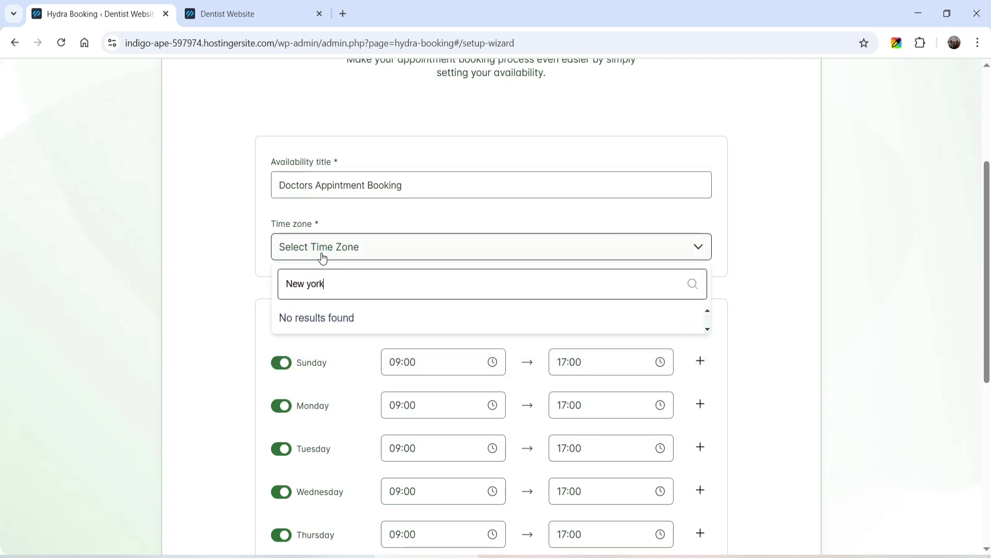
{"action": "key", "text": "BackSpace"}
{"action": "key", "text": "BackSpace"}
{"action": "key", "text": "BackSpace"}
{"action": "left_click", "coordinate": [324, 320]}
- Make Sunday and Saturday unavailable in the weekly hours and continue the setup wizard
{"action": "scroll", "coordinate": [248, 348], "scroll_direction": "down", "scroll_amount": 5}
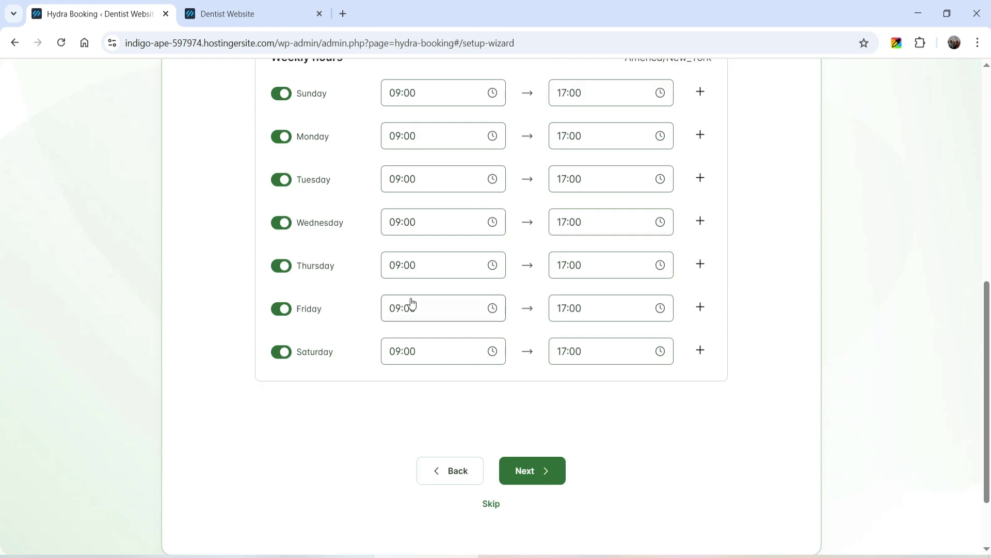
{"action": "scroll", "coordinate": [417, 302], "scroll_direction": "up", "scroll_amount": 3}
{"action": "left_click", "coordinate": [279, 227]}
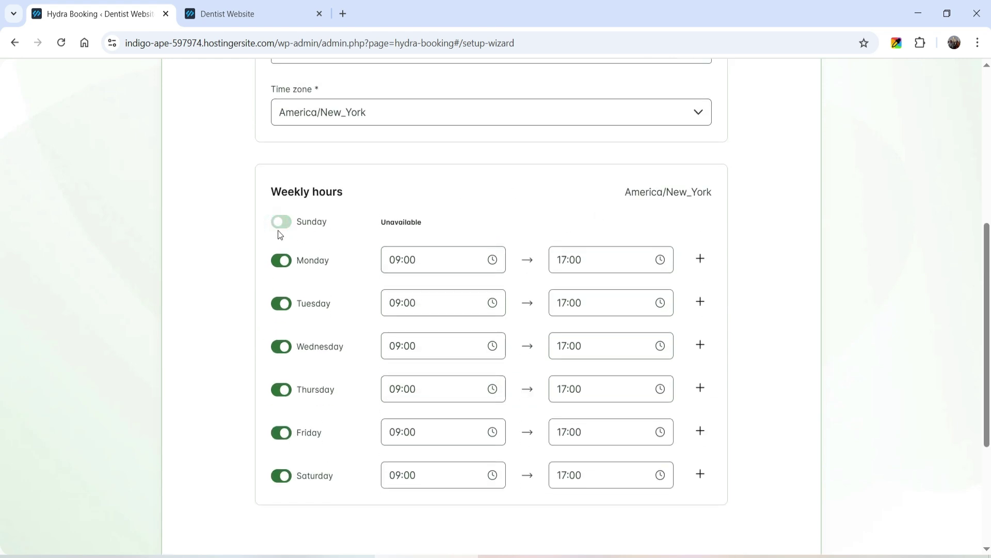
{"action": "left_click", "coordinate": [283, 473]}
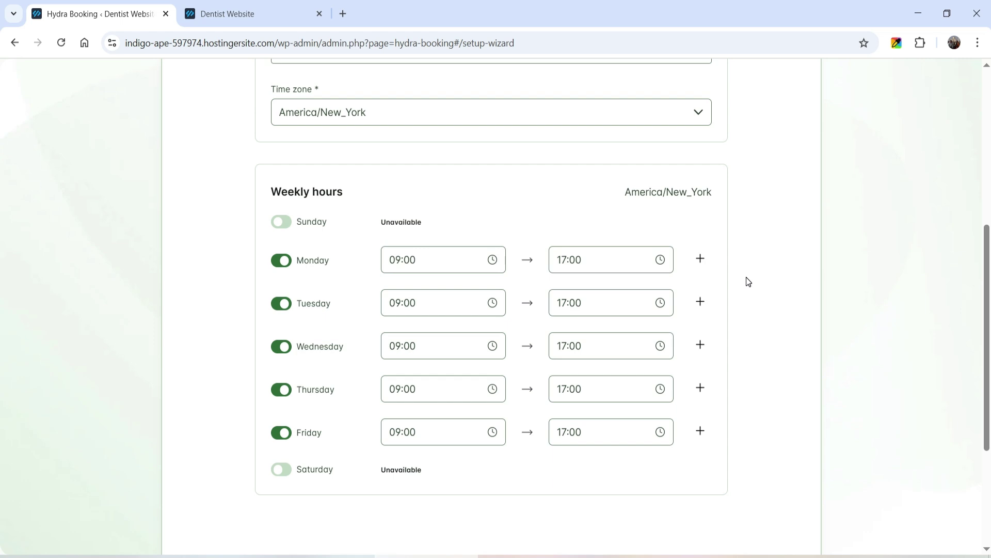
{"action": "scroll", "coordinate": [728, 305], "scroll_direction": "down", "scroll_amount": 3}
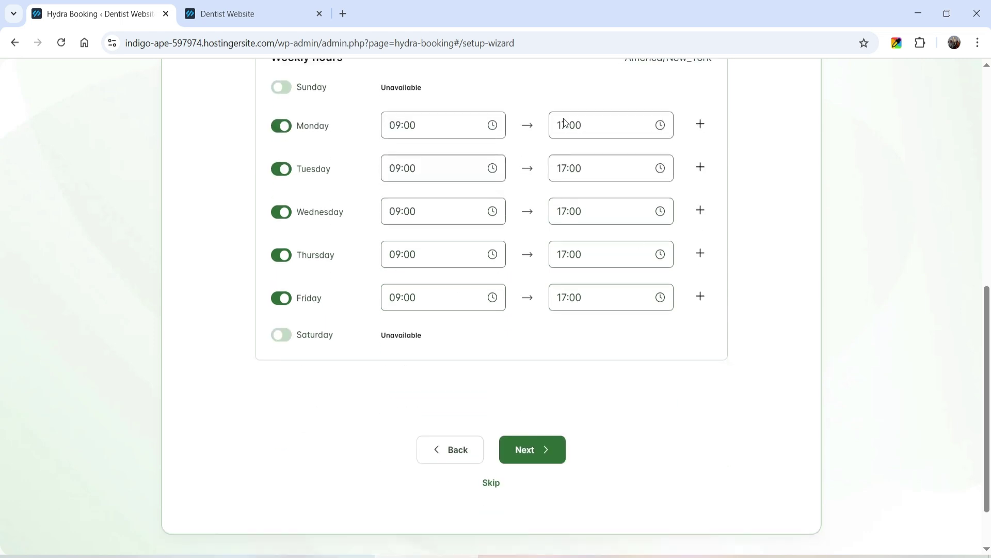
{"action": "left_click", "coordinate": [541, 447]}
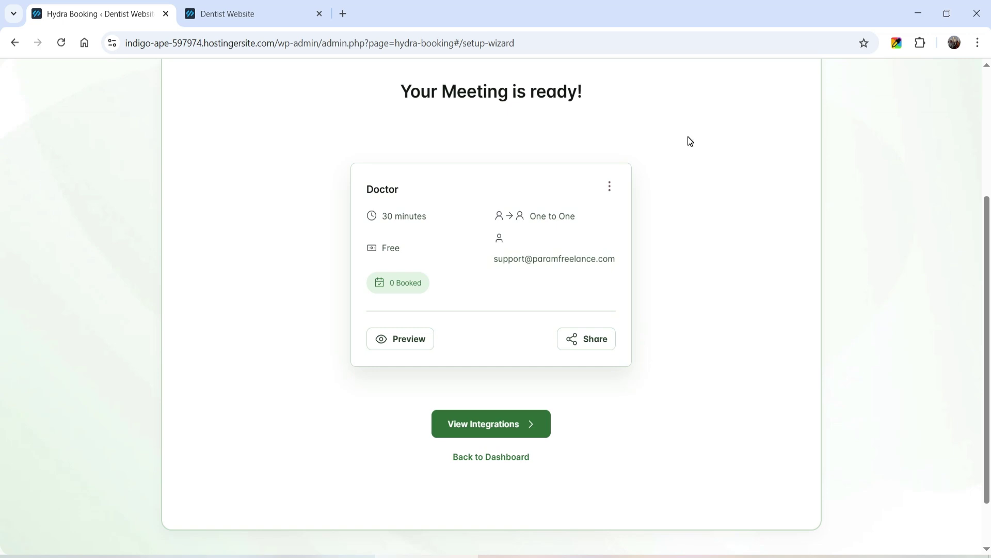
- Leave the wizard for the Hydra Booking dashboard and look through its overview, Meetings, Bookings, Hosts and General Settings
{"action": "left_click", "coordinate": [493, 458]}
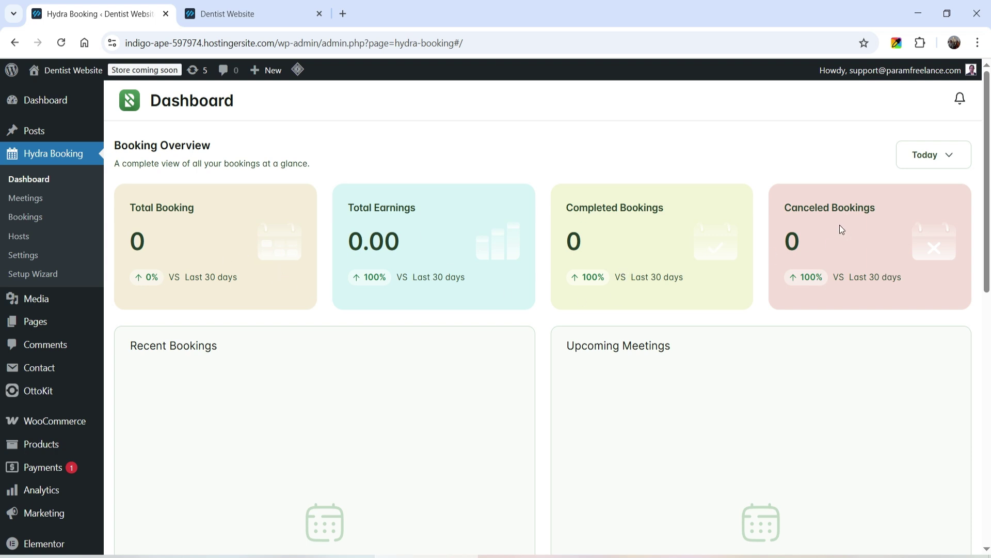
{"action": "scroll", "coordinate": [481, 336], "scroll_direction": "down", "scroll_amount": 7}
{"action": "scroll", "coordinate": [481, 336], "scroll_direction": "up", "scroll_amount": 7}
{"action": "left_click", "coordinate": [27, 198]}
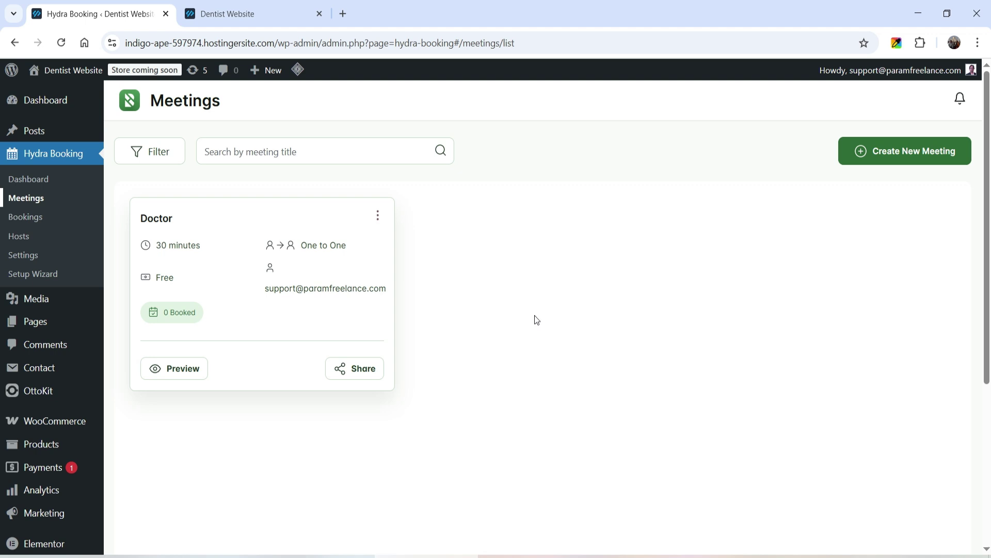
{"action": "left_click", "coordinate": [38, 219]}
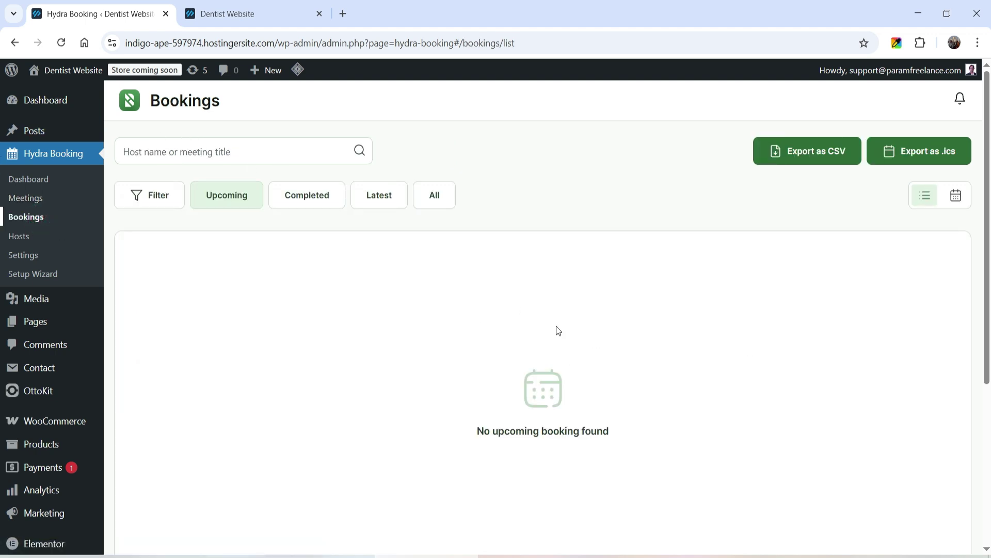
{"action": "left_click", "coordinate": [11, 232]}
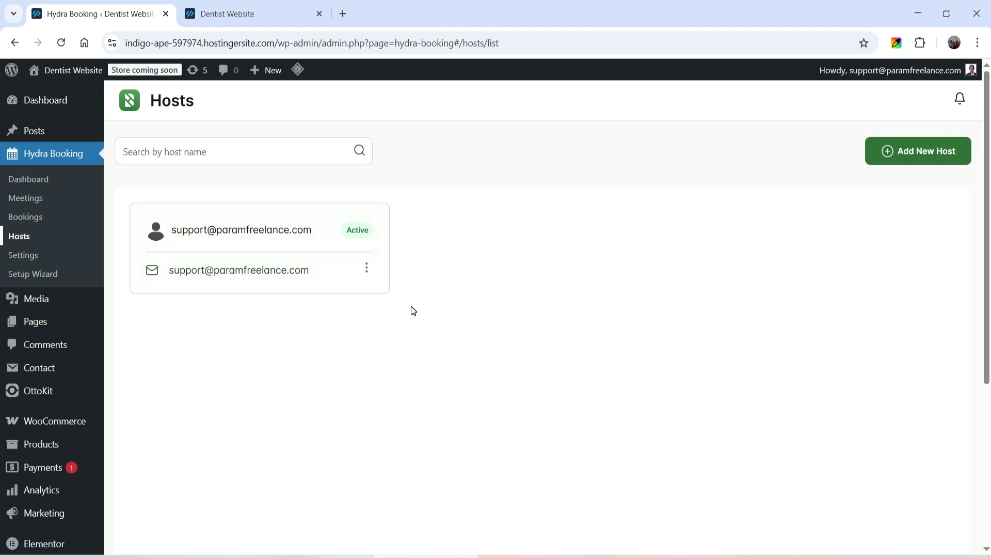
{"action": "left_click", "coordinate": [20, 257]}
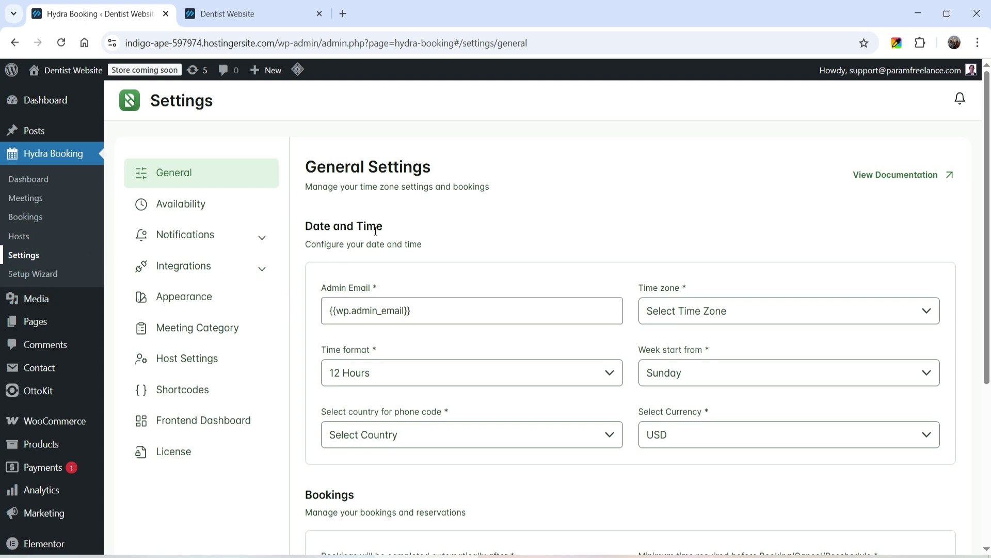
- Set the time zone in the general date and time settings to America/New_York
{"action": "scroll", "coordinate": [606, 235], "scroll_direction": "down", "scroll_amount": 3}
{"action": "triple_click", "coordinate": [427, 172]}
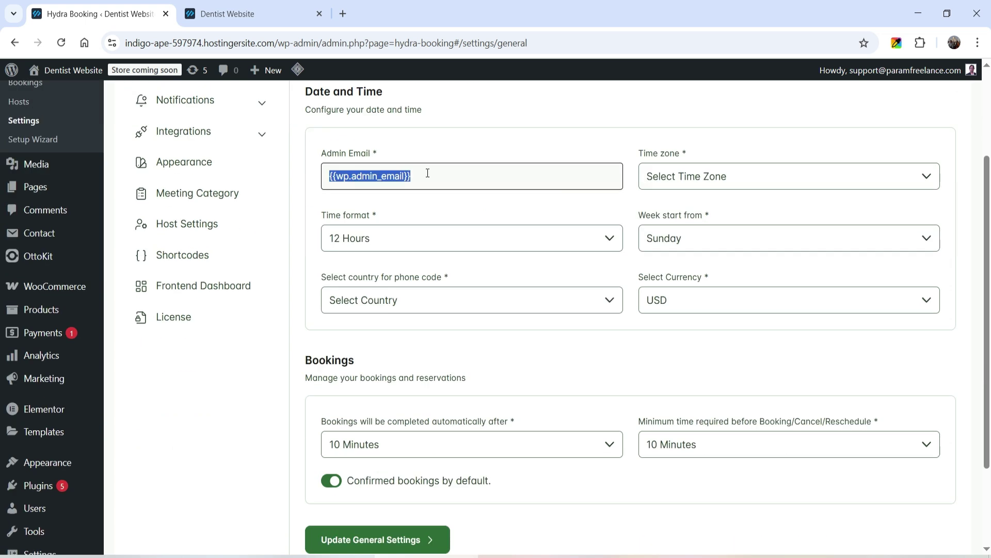
{"action": "left_click", "coordinate": [701, 178]}
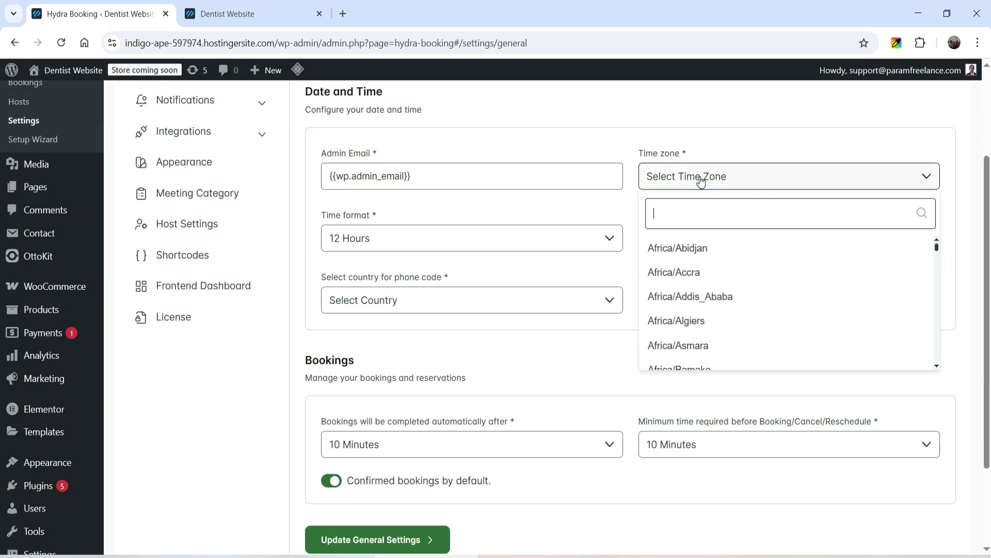
{"action": "type", "text": "new"}
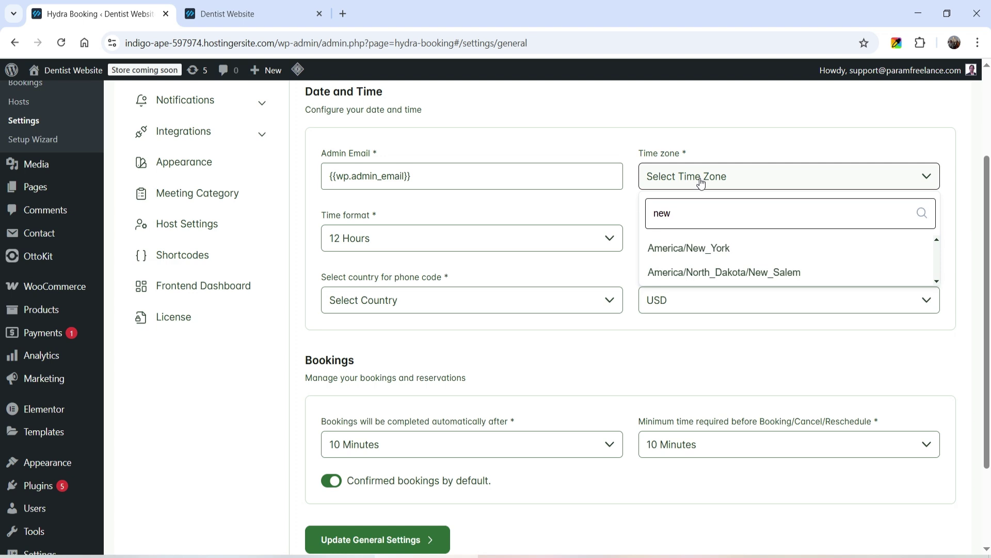
{"action": "left_click", "coordinate": [739, 248]}
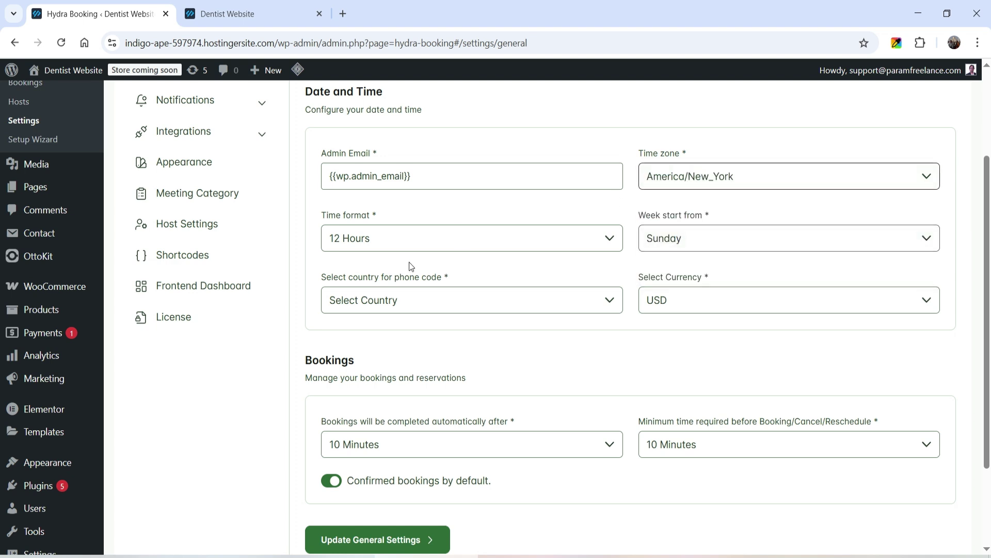
- Keep the time format at 12 Hours and set the week to start from Monday
{"action": "left_click", "coordinate": [467, 243]}
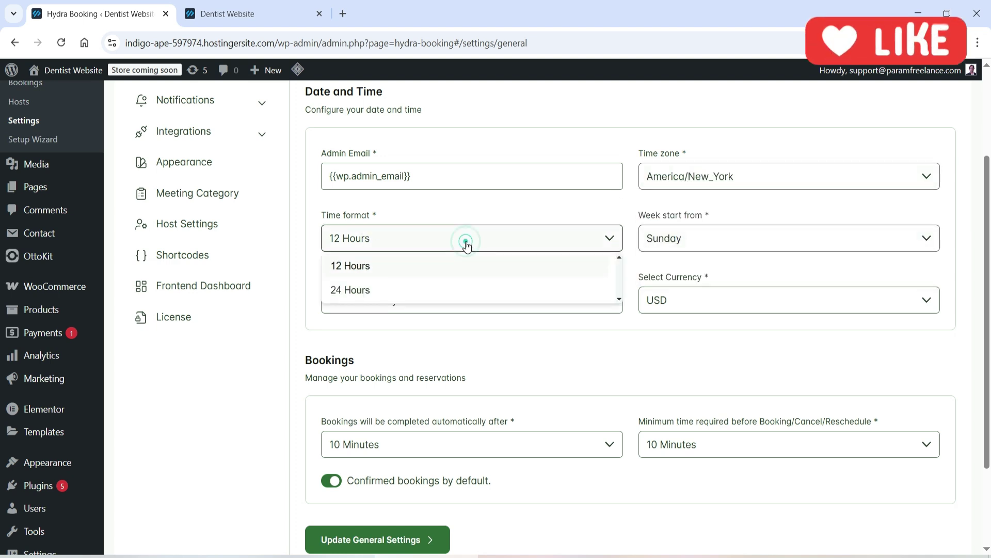
{"action": "left_click", "coordinate": [439, 276]}
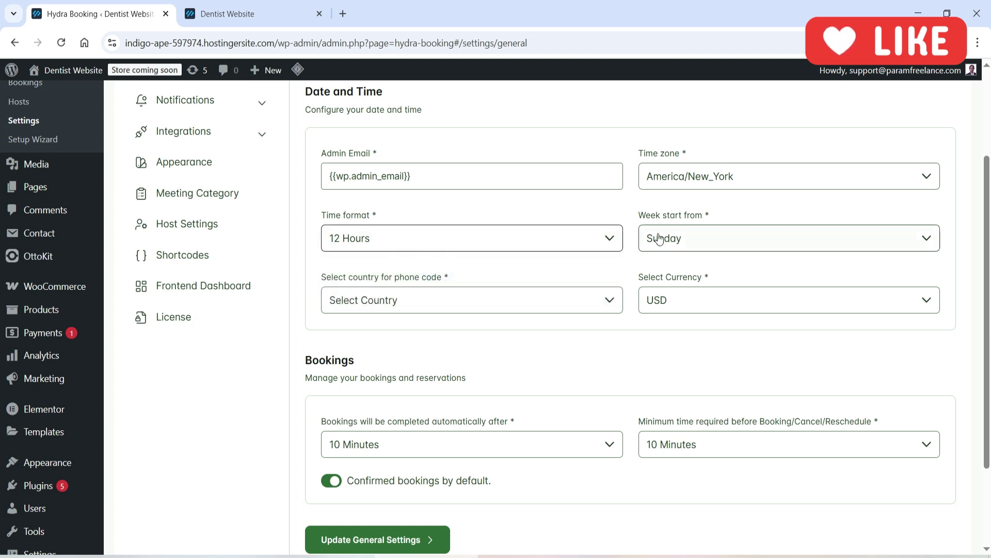
{"action": "left_click", "coordinate": [701, 243]}
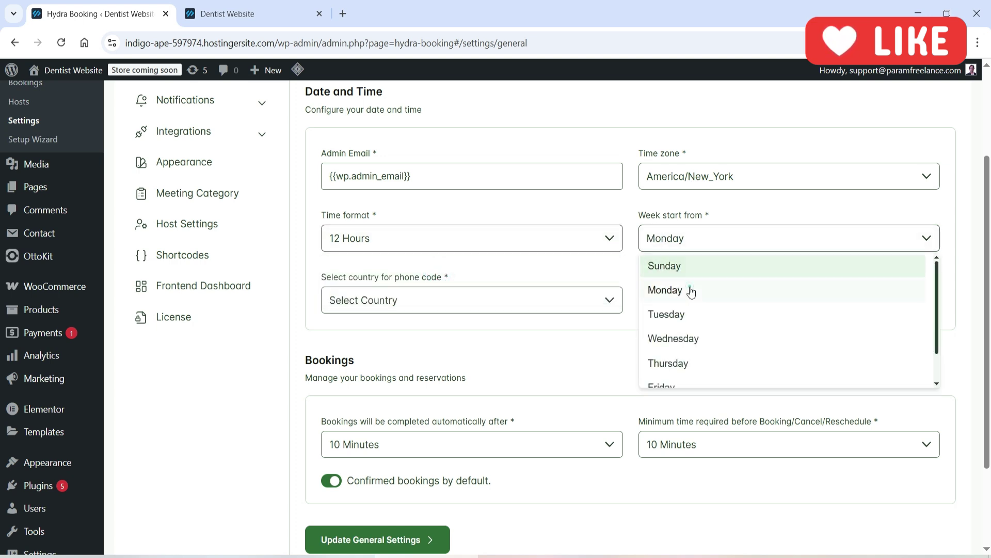
{"action": "left_click", "coordinate": [691, 292]}
- Set the phone code country to United States and keep USD as the currency
{"action": "left_click", "coordinate": [389, 302]}
{"action": "type", "text": "united"}
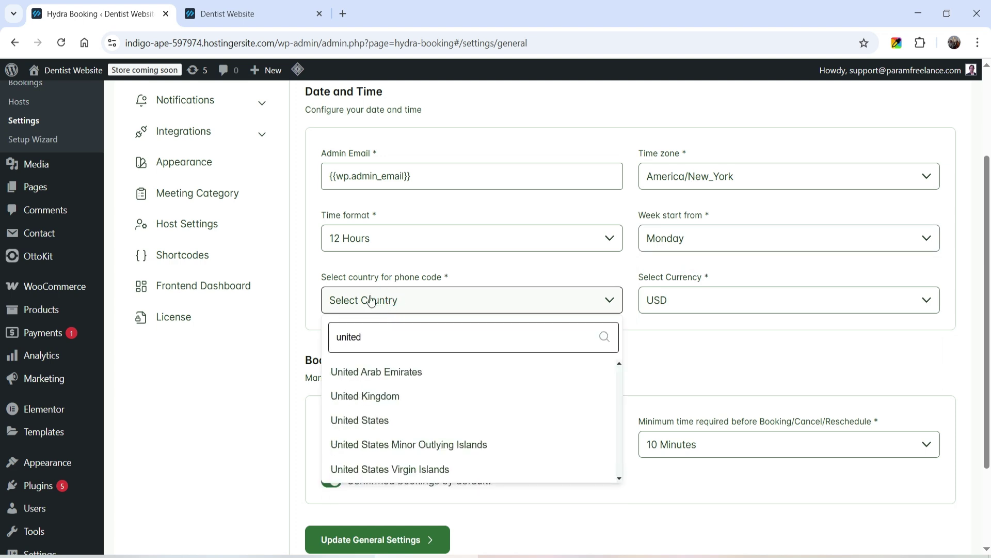
{"action": "left_click", "coordinate": [381, 419]}
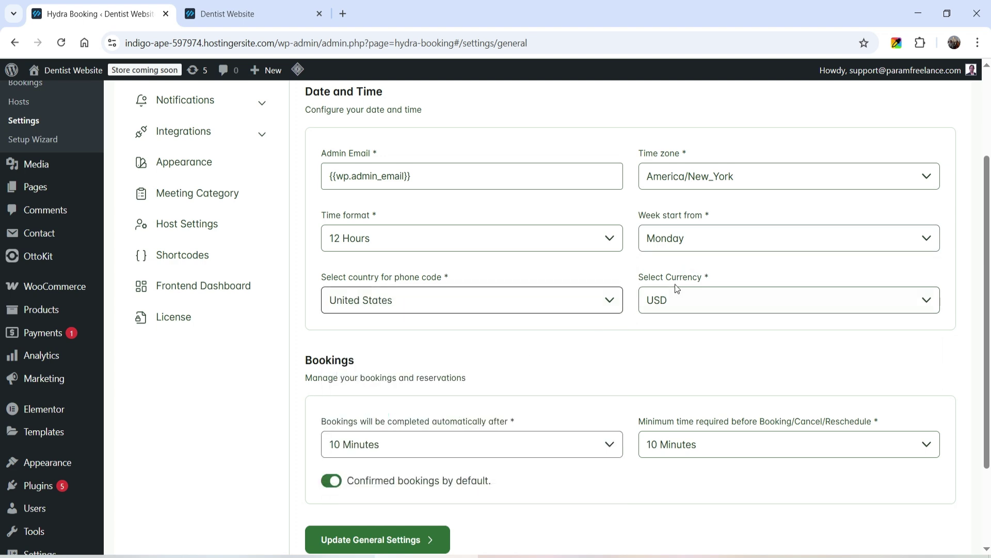
{"action": "scroll", "coordinate": [780, 336], "scroll_direction": "down", "scroll_amount": 3}
{"action": "left_click", "coordinate": [687, 187]}
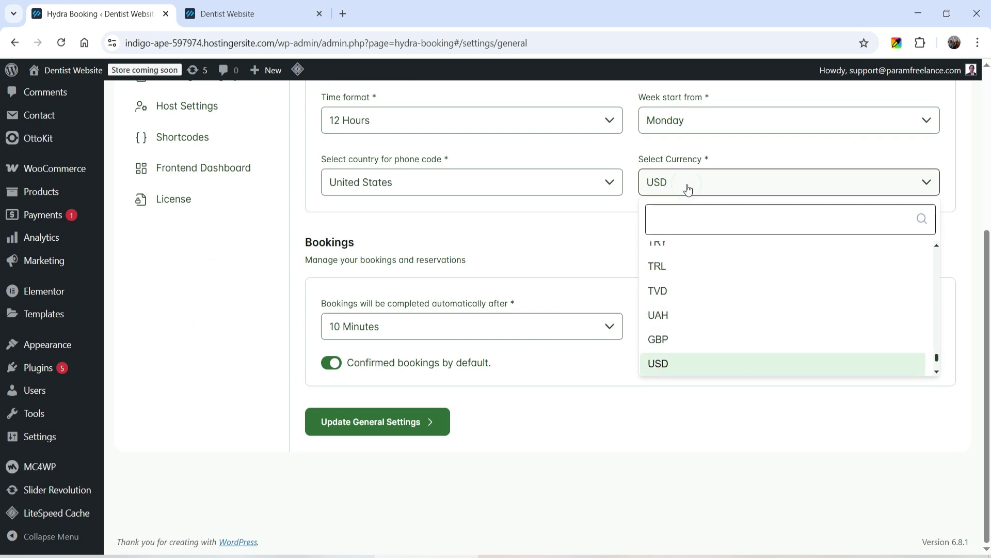
{"action": "left_click", "coordinate": [687, 189]}
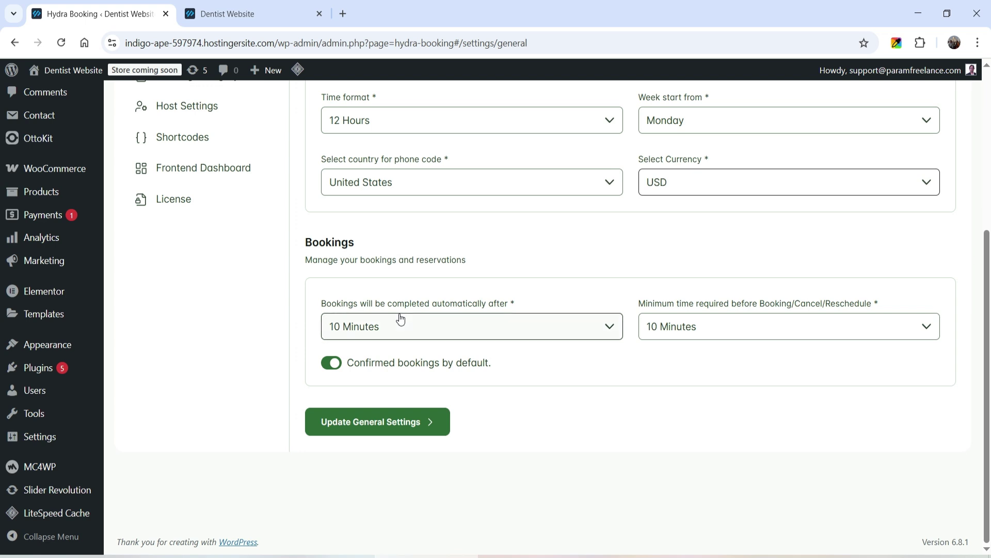
- Set both automatic booking completion and the minimum time before booking, cancelling or rescheduling to 30 Minutes, and update the general settings
{"action": "left_click", "coordinate": [491, 326]}
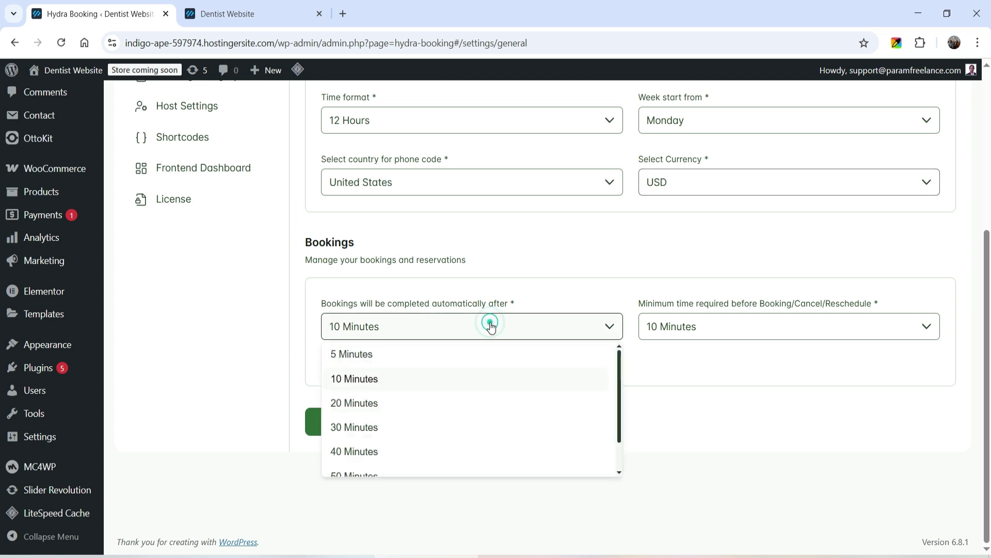
{"action": "left_click", "coordinate": [404, 428]}
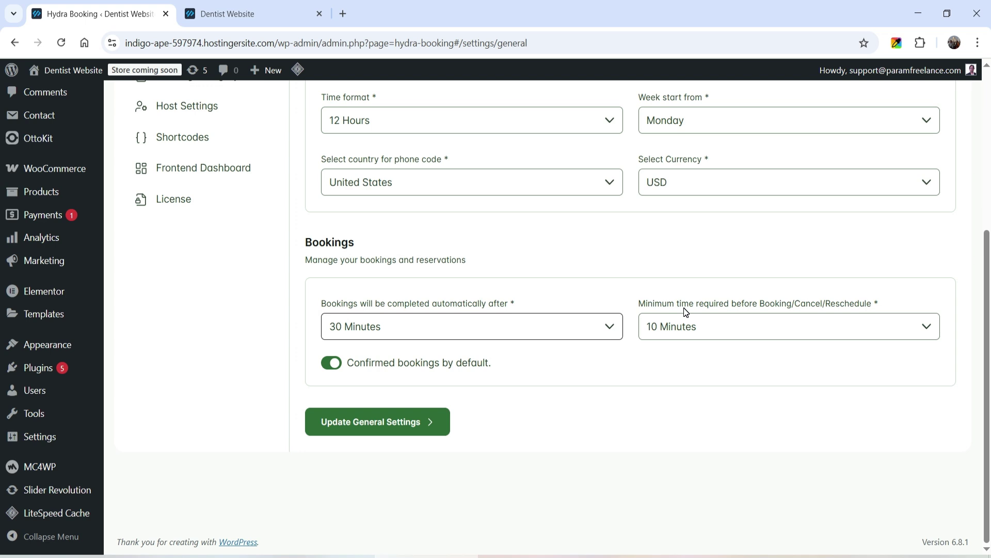
{"action": "left_click", "coordinate": [777, 326]}
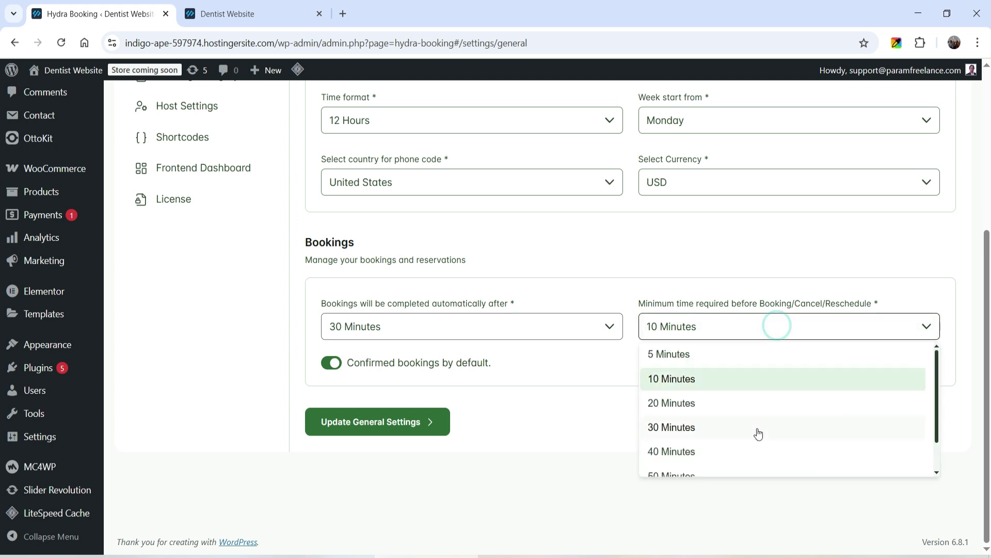
{"action": "left_click", "coordinate": [710, 428]}
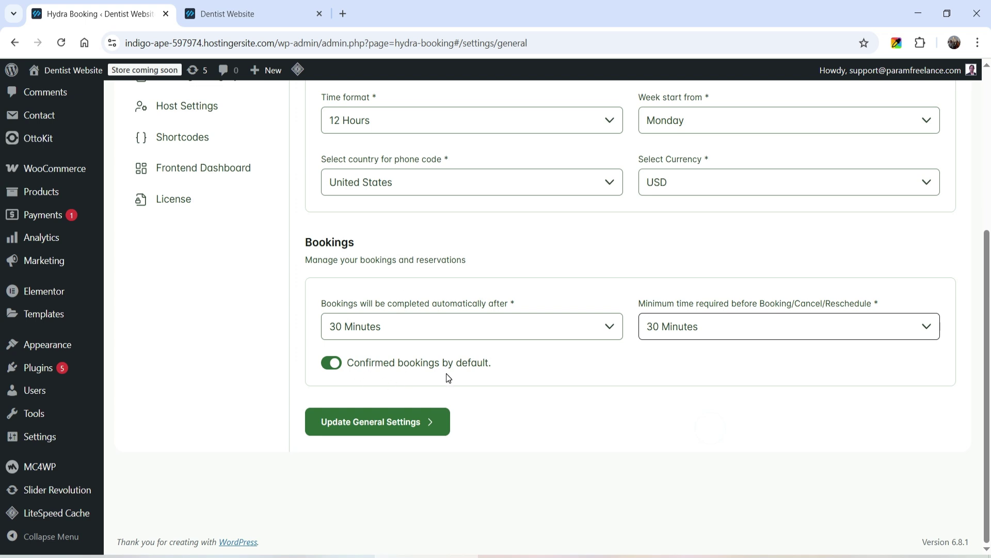
{"action": "left_click", "coordinate": [417, 421]}
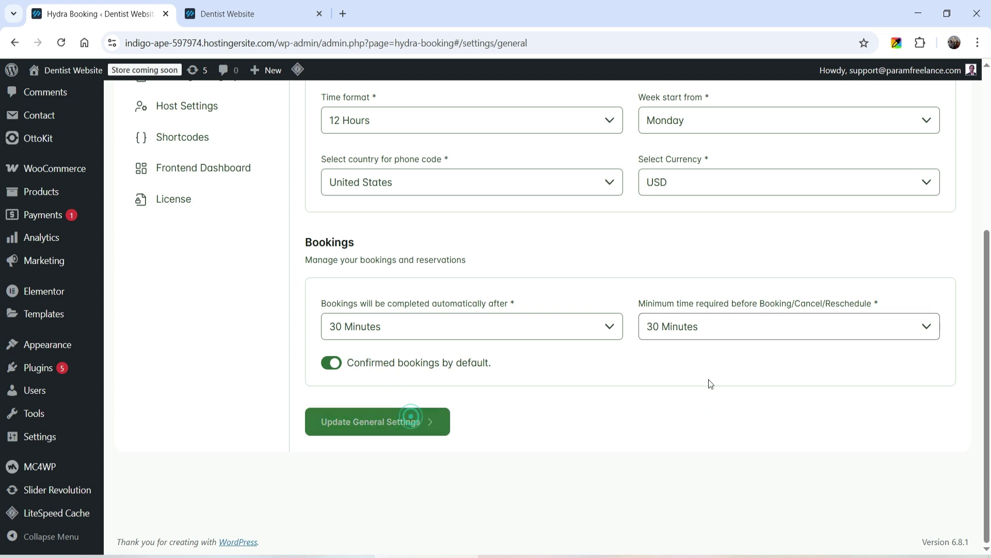
- Open the "Doctors Appintment Booking" availability for editing and go to its weekly hours
{"action": "scroll", "coordinate": [710, 382], "scroll_direction": "up", "scroll_amount": 5}
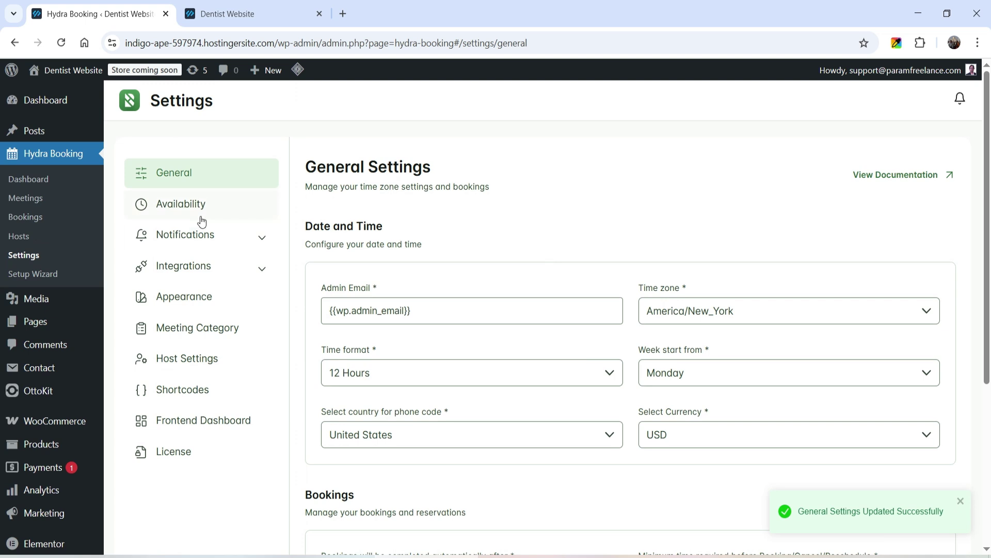
{"action": "left_click", "coordinate": [200, 214]}
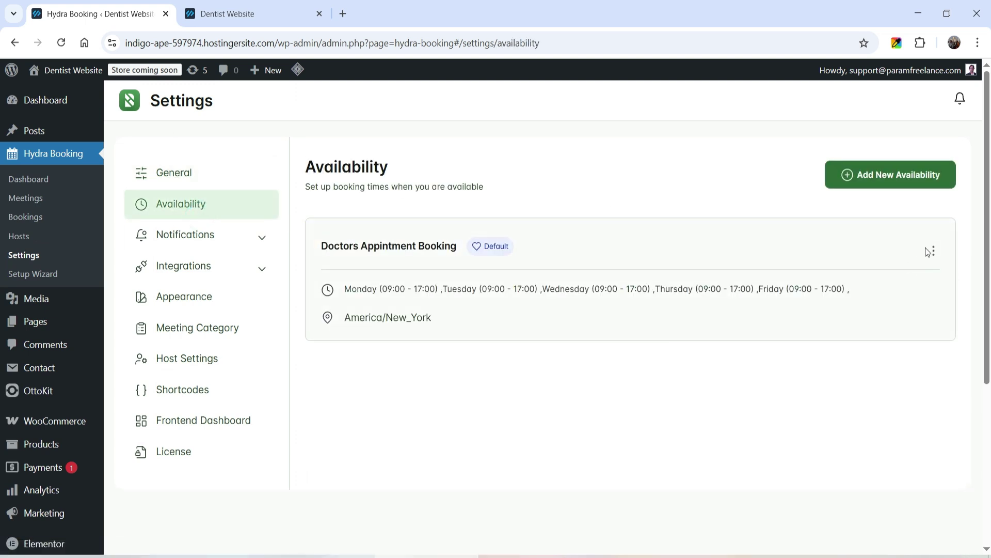
{"action": "left_click", "coordinate": [940, 255]}
{"action": "left_click", "coordinate": [890, 277]}
{"action": "scroll", "coordinate": [335, 279], "scroll_direction": "down", "scroll_amount": 3}
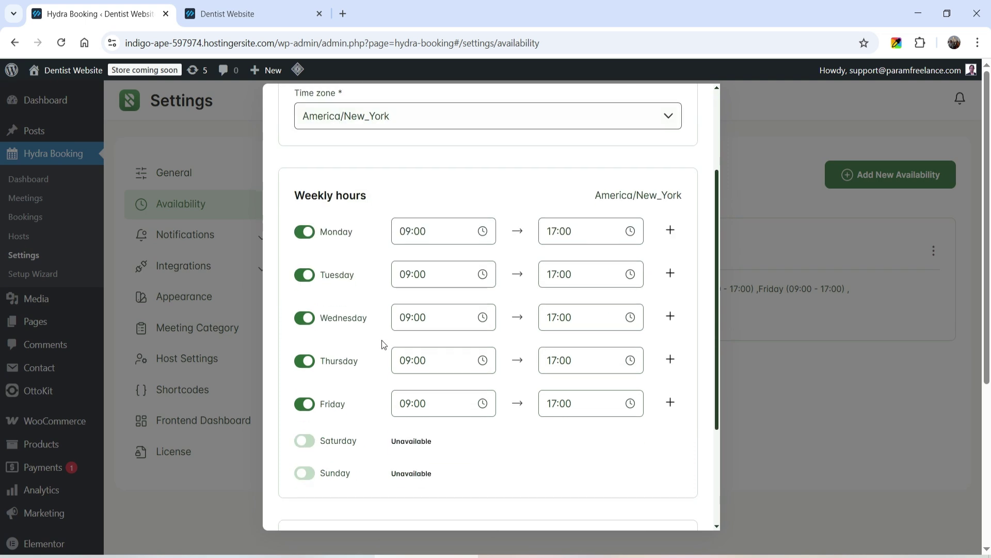
- Try making Saturday and Sunday available in the weekly hours
{"action": "left_click", "coordinate": [305, 442]}
{"action": "left_click", "coordinate": [305, 473]}
{"action": "left_click", "coordinate": [305, 473]}
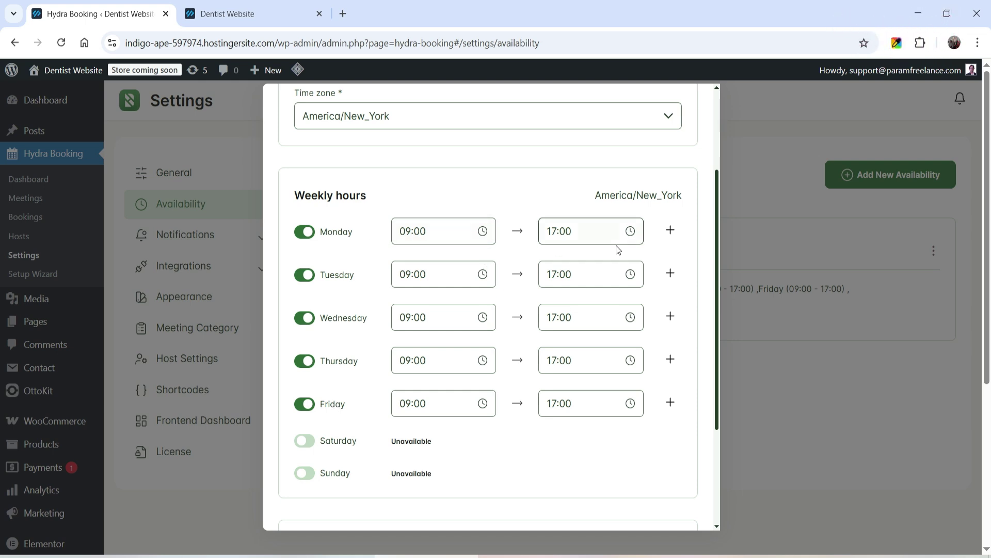
- Review the schedule's weekly hours and date overrides, and save the availability
{"action": "scroll", "coordinate": [607, 248], "scroll_direction": "up", "scroll_amount": 3}
{"action": "scroll", "coordinate": [491, 305], "scroll_direction": "down", "scroll_amount": 3}
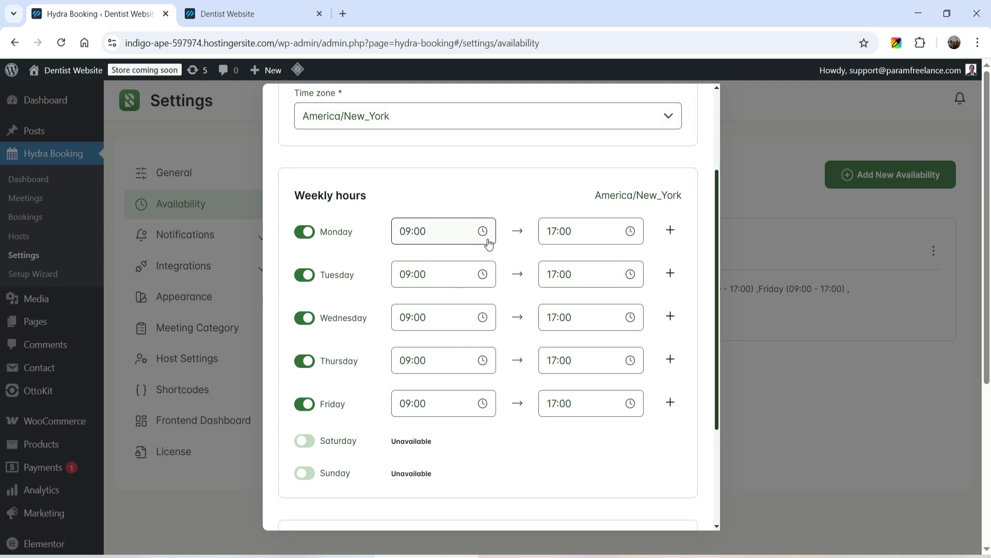
{"action": "scroll", "coordinate": [635, 338], "scroll_direction": "down", "scroll_amount": 3}
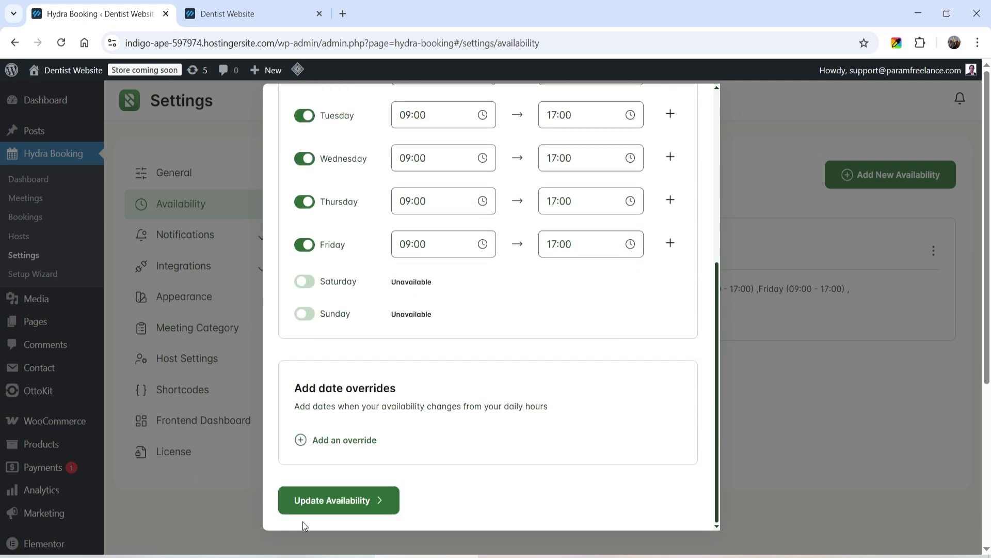
{"action": "left_click", "coordinate": [370, 504]}
- Open the attendee's Booking Confirmation email notification for editing
{"action": "left_click", "coordinate": [166, 234]}
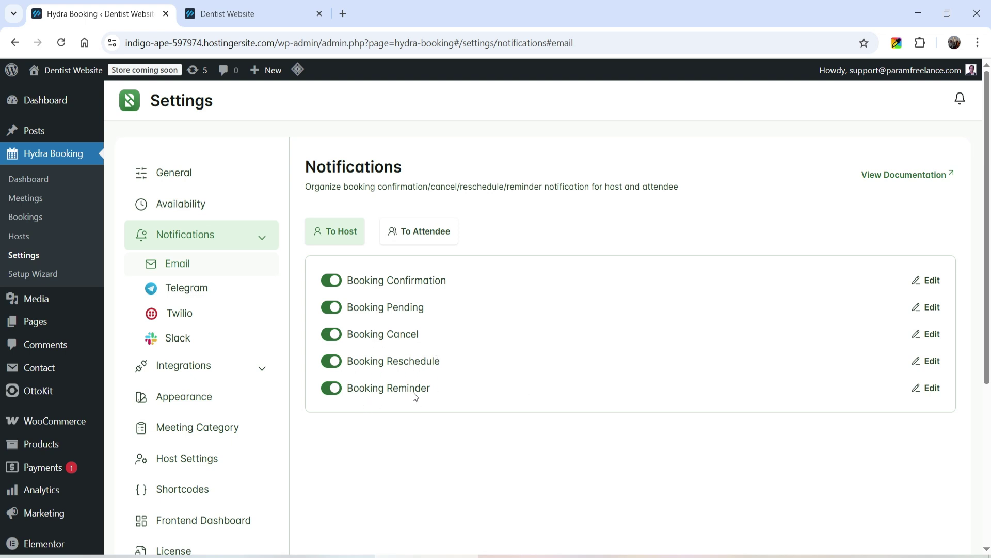
{"action": "left_click", "coordinate": [415, 239]}
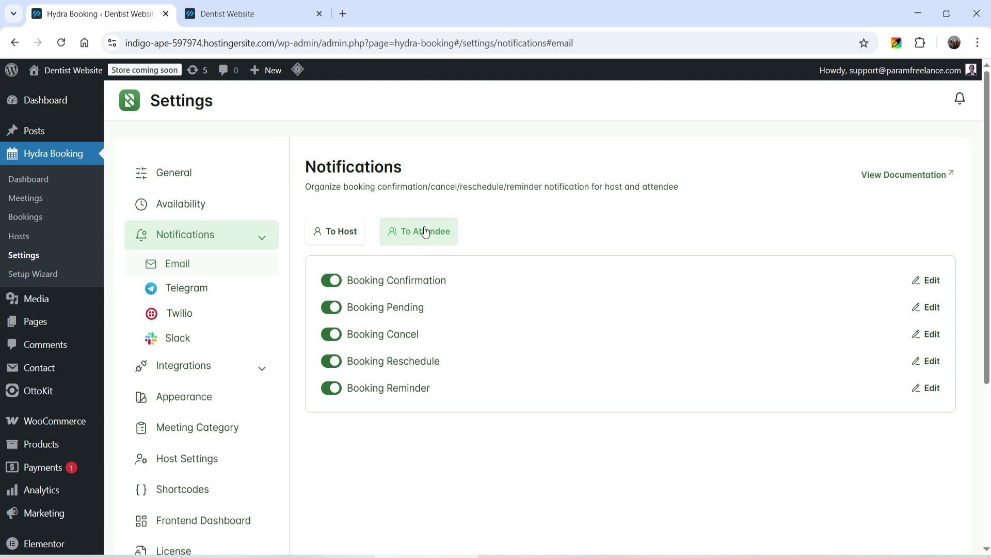
{"action": "left_click", "coordinate": [931, 284]}
{"action": "scroll", "coordinate": [926, 227], "scroll_direction": "down", "scroll_amount": 3}
{"action": "scroll", "coordinate": [925, 228], "scroll_direction": "up", "scroll_amount": 3}
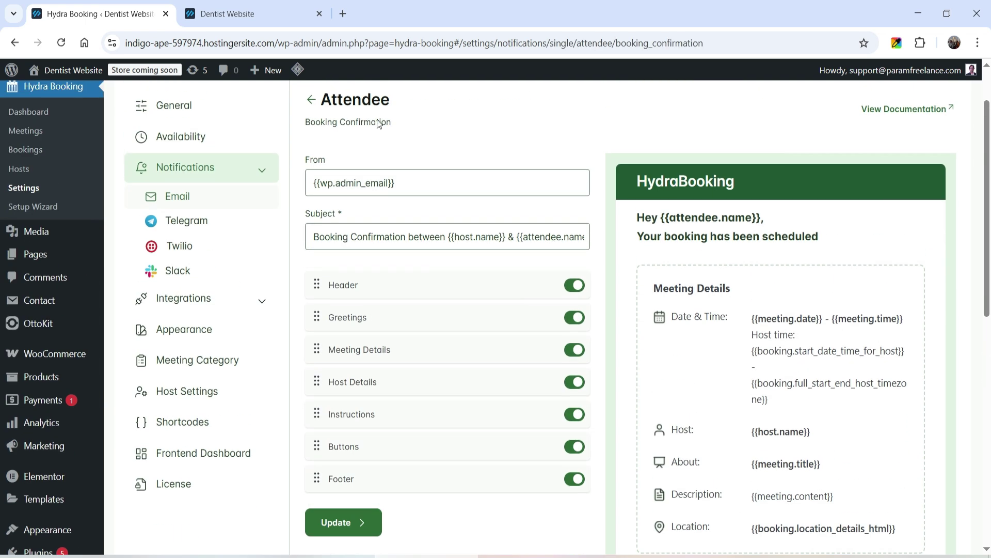
- Check the sender field of the confirmation email and try switching its Header section off and on again
{"action": "left_click", "coordinate": [365, 181]}
{"action": "triple_click", "coordinate": [365, 182]}
{"action": "left_click", "coordinate": [428, 183]}
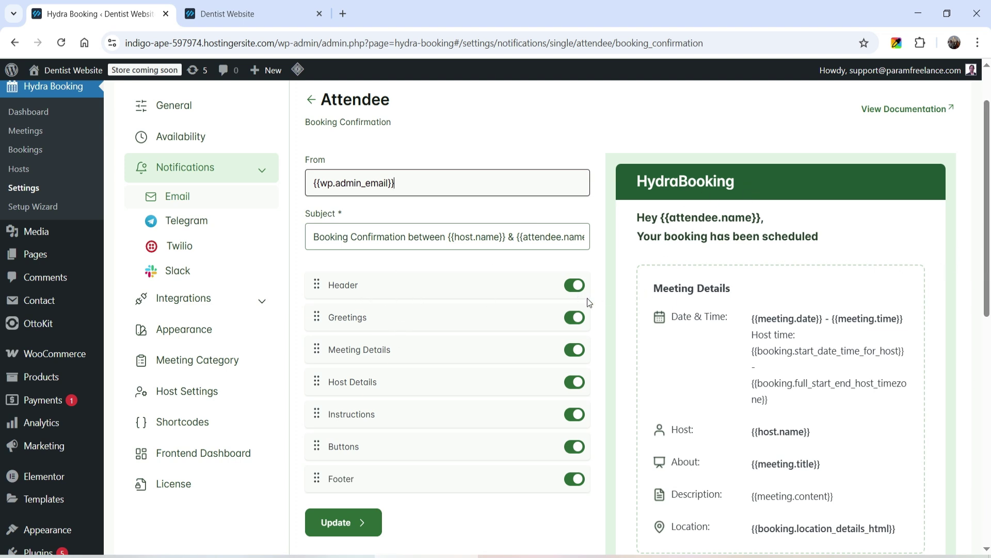
{"action": "left_click", "coordinate": [575, 288]}
{"action": "left_click", "coordinate": [575, 288]}
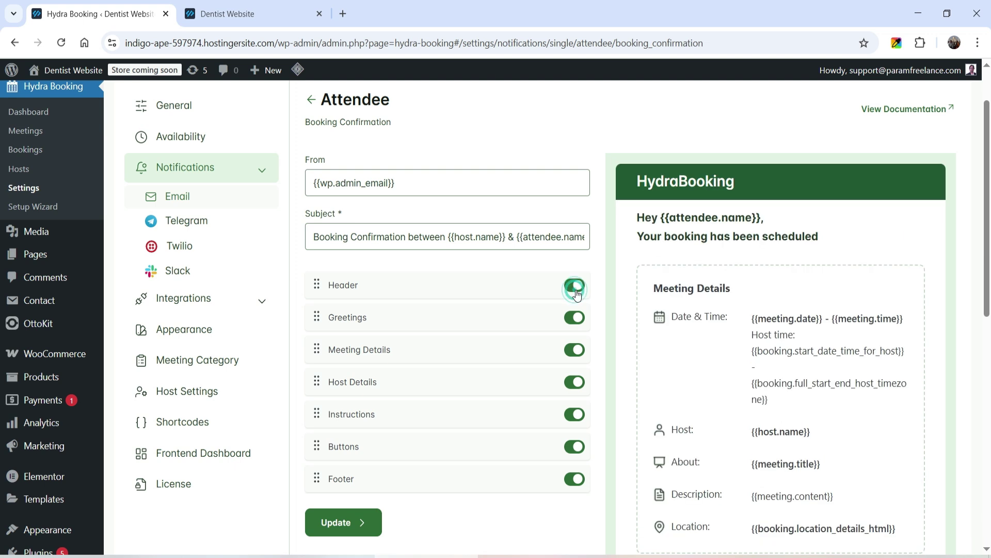
- Expand the email's Header section and set the header background color to yellow
{"action": "left_click", "coordinate": [353, 286]}
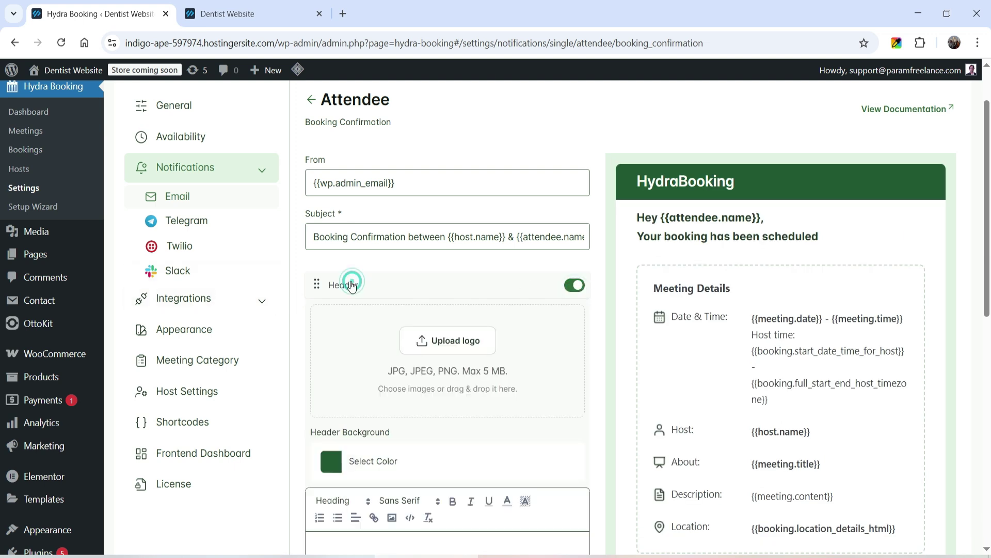
{"action": "scroll", "coordinate": [467, 227], "scroll_direction": "down", "scroll_amount": 3}
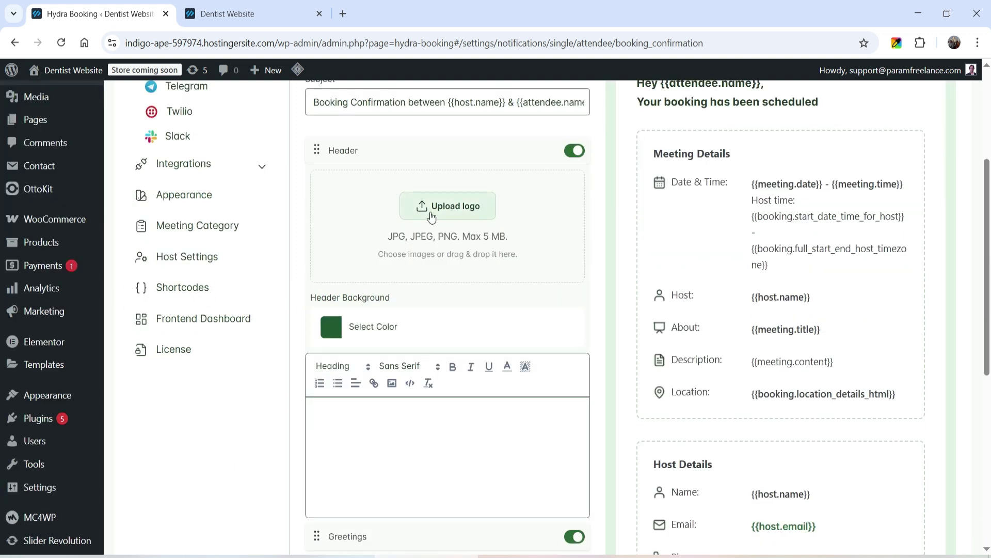
{"action": "left_click", "coordinate": [331, 327]}
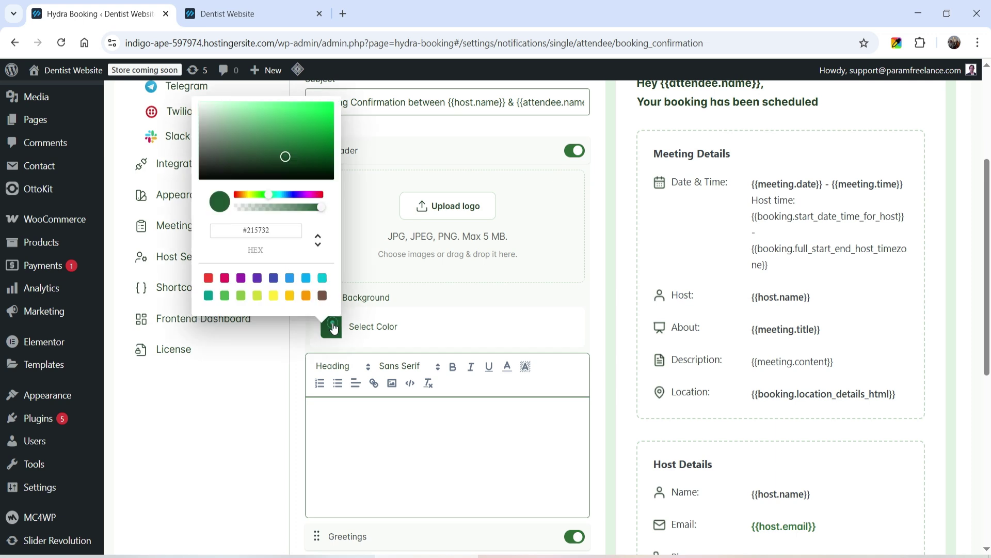
{"action": "left_click", "coordinate": [274, 295]}
{"action": "scroll", "coordinate": [269, 297], "scroll_direction": "up", "scroll_amount": 3}
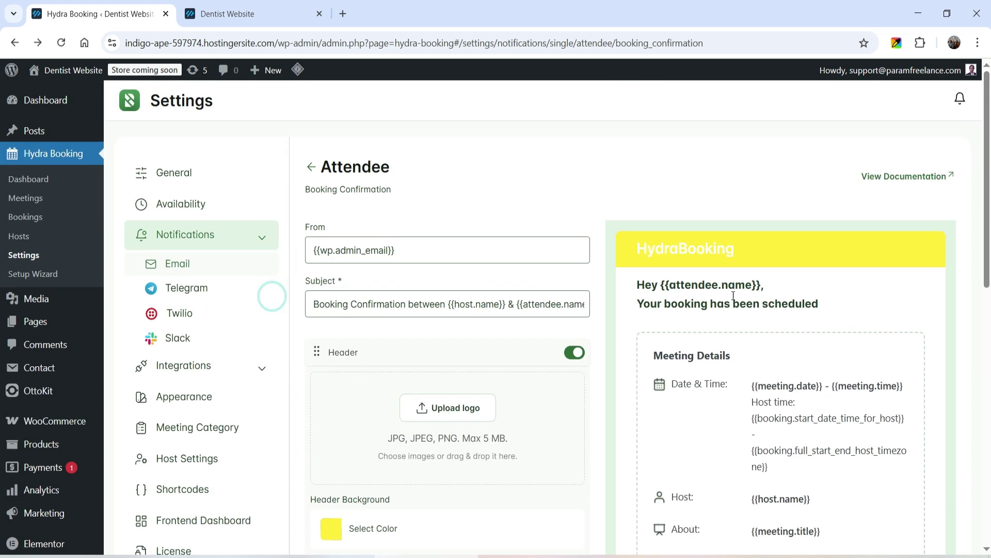
- Color the "HydraBooking" text in the email header black
{"action": "scroll", "coordinate": [671, 258], "scroll_direction": "down", "scroll_amount": 5}
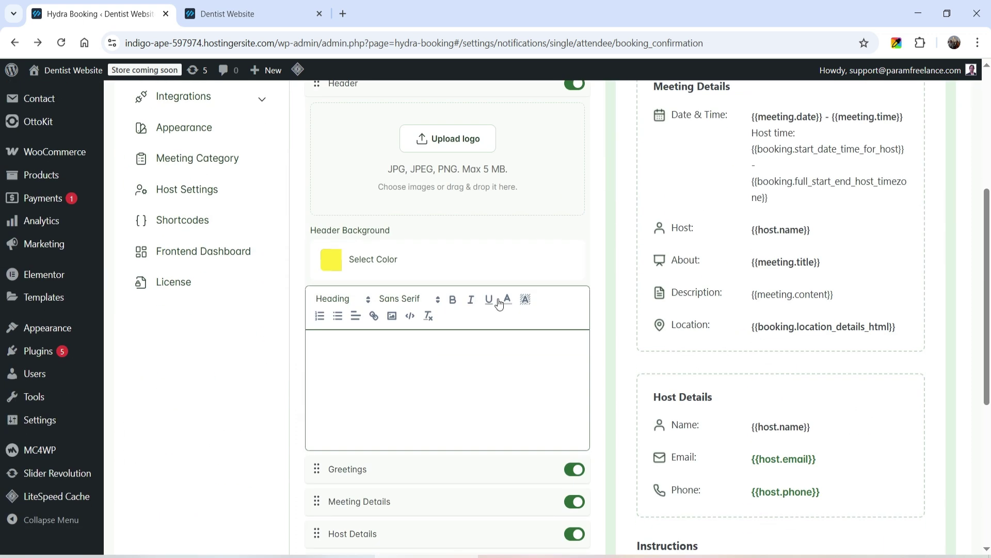
{"action": "double_click", "coordinate": [342, 347]}
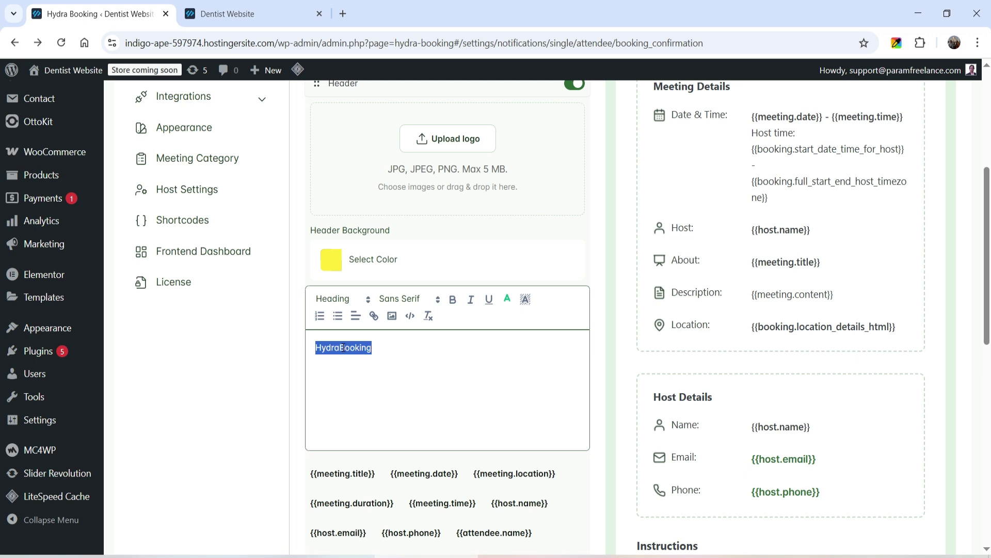
{"action": "left_click", "coordinate": [508, 299]}
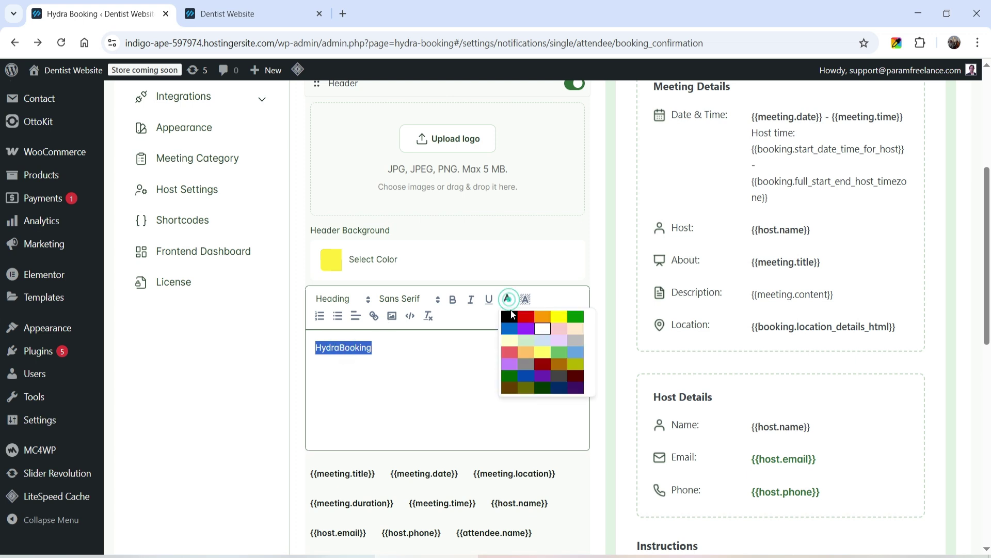
{"action": "left_click", "coordinate": [509, 316]}
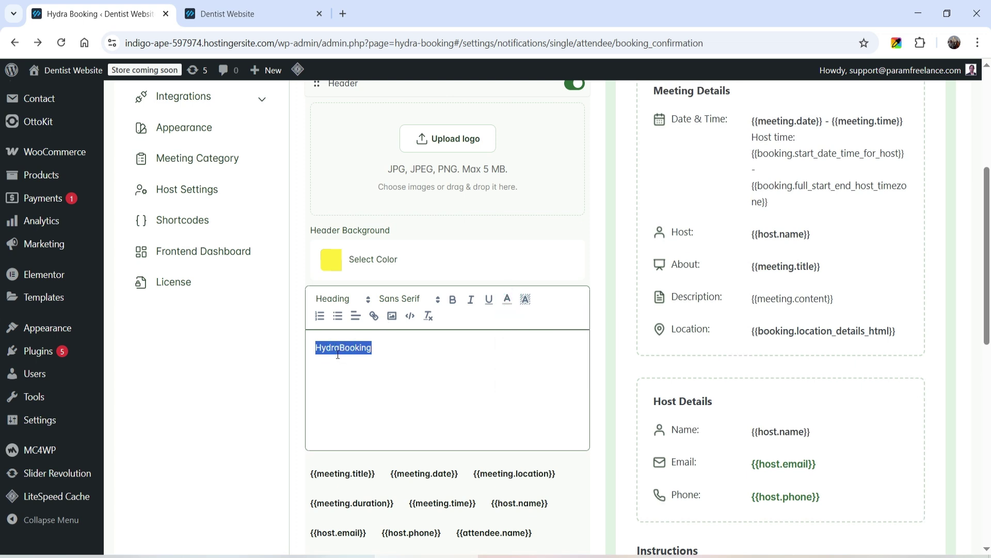
- Replace the email header text with "Param Freelance" and format it as a Heading
{"action": "type", "text": "Param Freelance"}
{"action": "scroll", "coordinate": [680, 224], "scroll_direction": "up", "scroll_amount": 4}
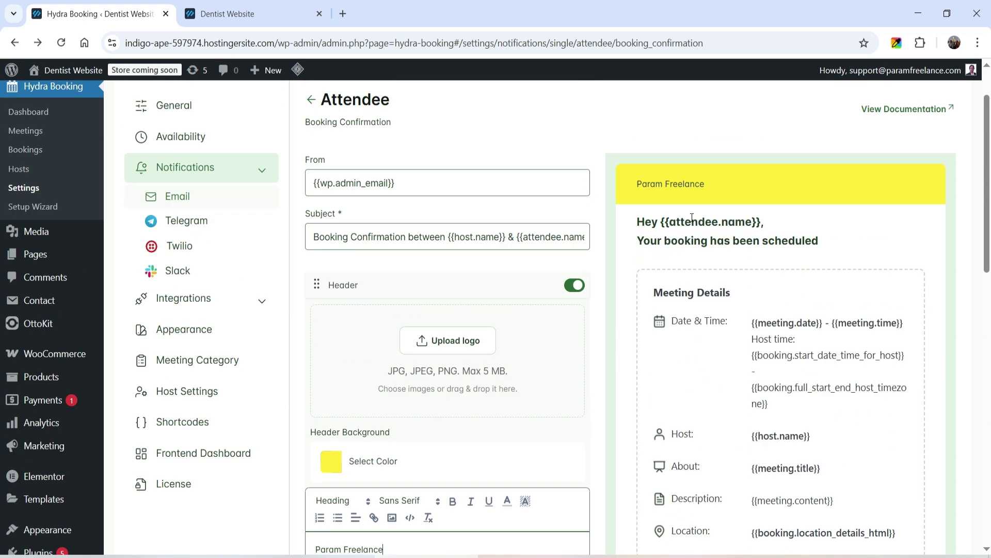
{"action": "scroll", "coordinate": [605, 256], "scroll_direction": "down", "scroll_amount": 4}
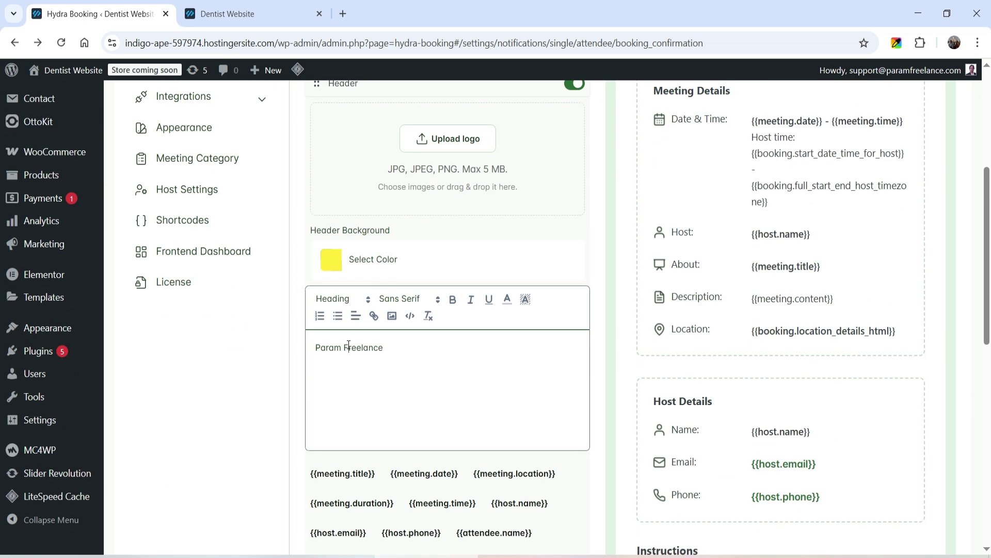
{"action": "double_click", "coordinate": [348, 345]}
{"action": "triple_click", "coordinate": [332, 345]}
{"action": "left_click", "coordinate": [333, 299]}
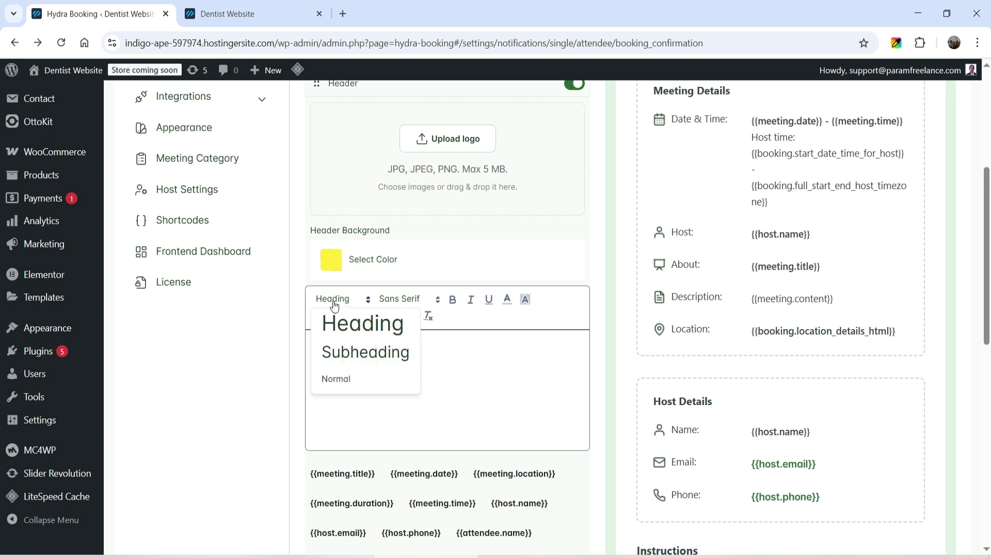
{"action": "left_click", "coordinate": [349, 327]}
{"action": "scroll", "coordinate": [740, 219], "scroll_direction": "up", "scroll_amount": 4}
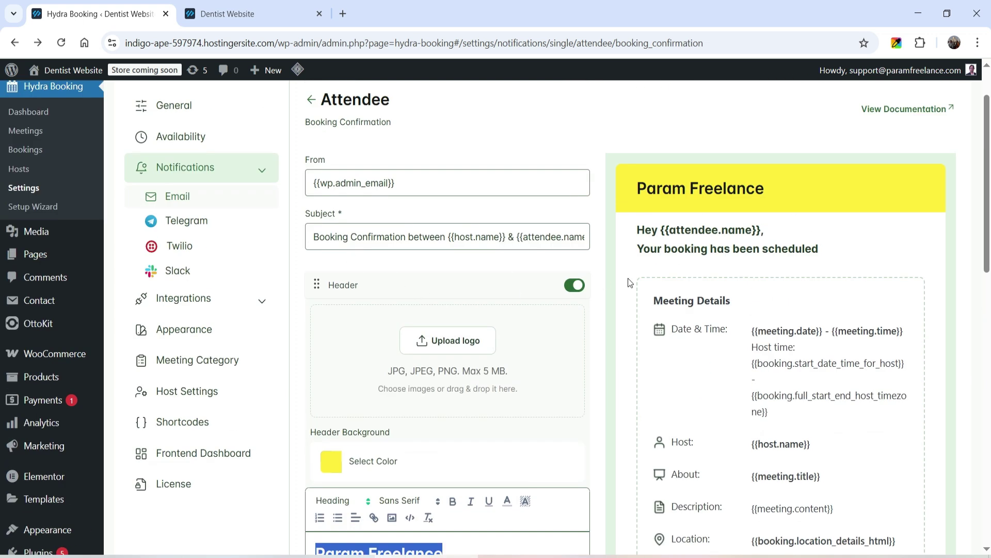
- Collapse the Header section and examine the greeting text in the email's Greetings section
{"action": "left_click", "coordinate": [491, 282]}
{"action": "left_click", "coordinate": [350, 325]}
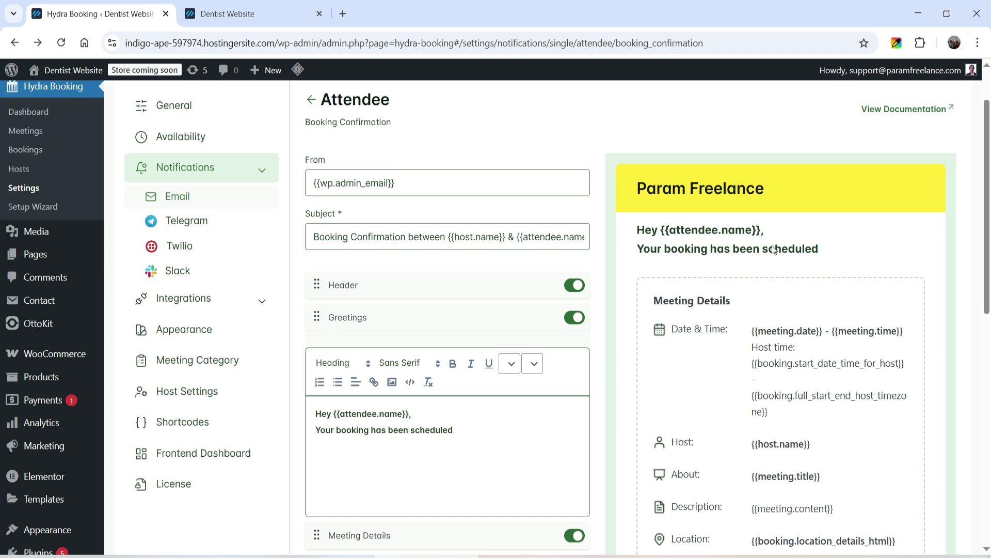
{"action": "scroll", "coordinate": [476, 398], "scroll_direction": "down", "scroll_amount": 4}
- Expand the email's Meeting Details section and set its border color to a darker green
{"action": "left_click", "coordinate": [356, 327]}
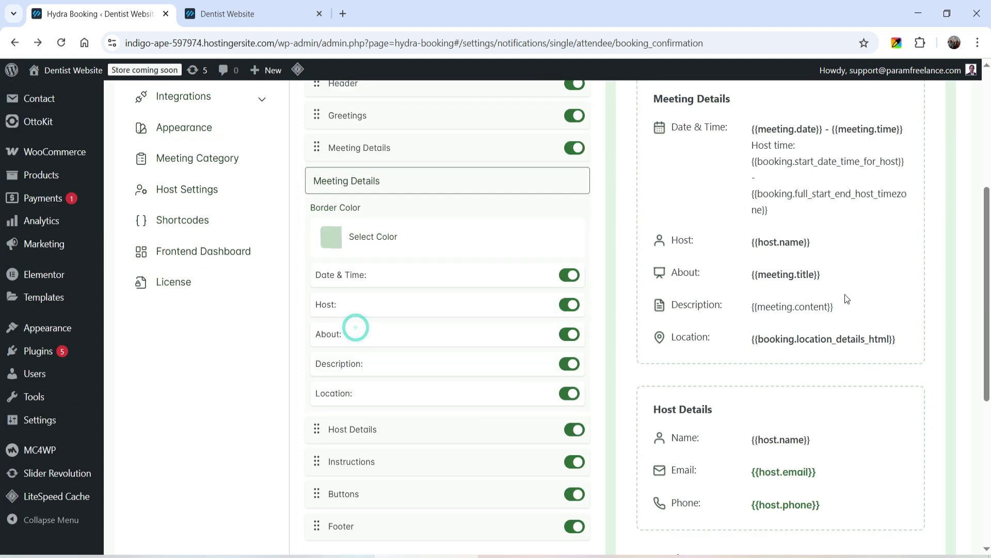
{"action": "scroll", "coordinate": [847, 298], "scroll_direction": "up", "scroll_amount": 3}
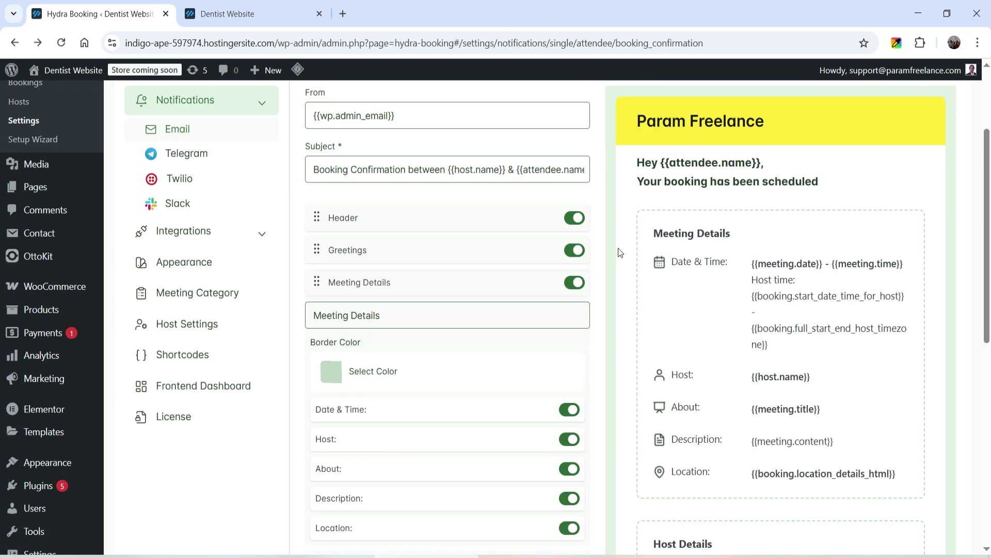
{"action": "scroll", "coordinate": [395, 310], "scroll_direction": "down", "scroll_amount": 3}
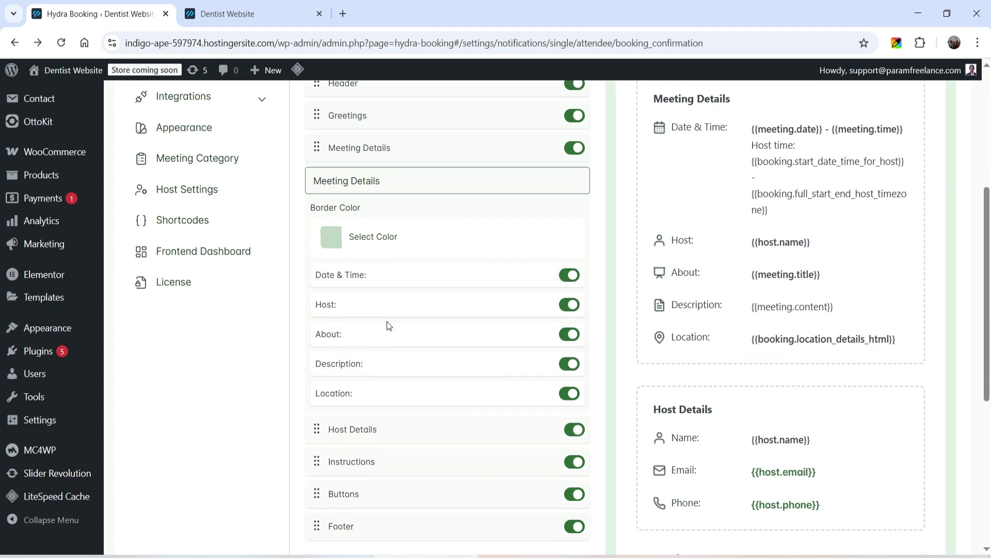
{"action": "left_click", "coordinate": [335, 241]}
{"action": "left_click_drag", "start_coordinate": [294, 316], "coordinate": [306, 303]}
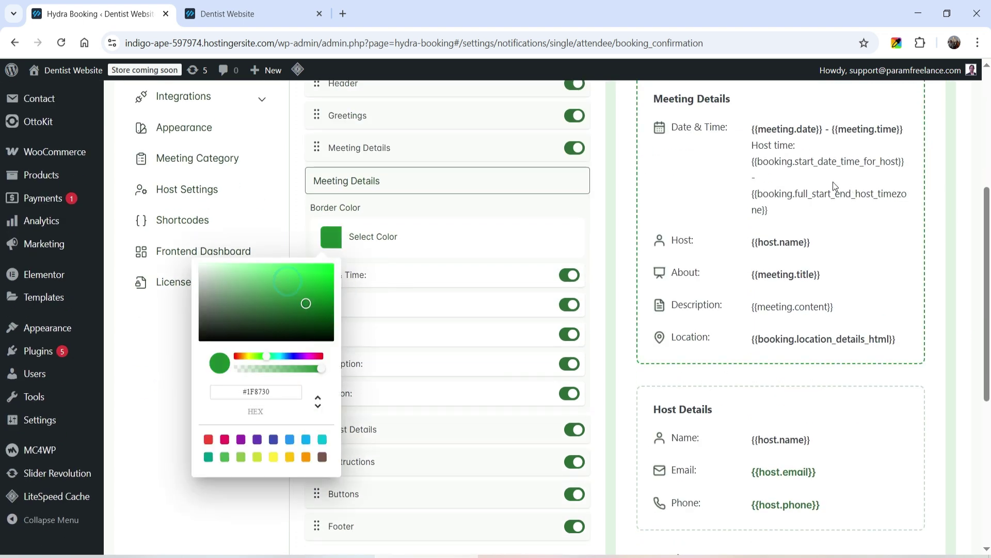
{"action": "left_click", "coordinate": [844, 216]}
{"action": "scroll", "coordinate": [843, 215], "scroll_direction": "up", "scroll_amount": 3}
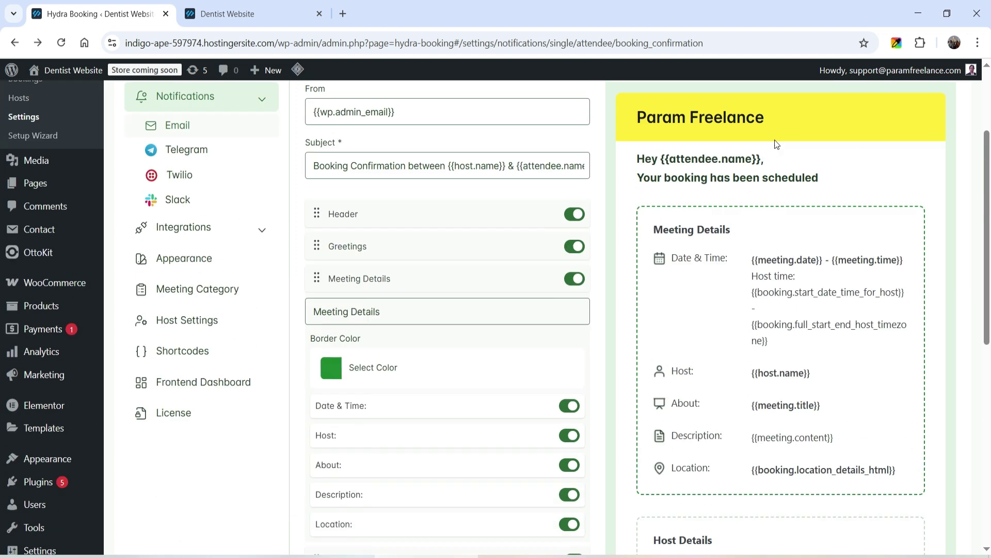
{"action": "scroll", "coordinate": [735, 260], "scroll_direction": "down", "scroll_amount": 1}
{"action": "scroll", "coordinate": [761, 261], "scroll_direction": "down", "scroll_amount": 3}
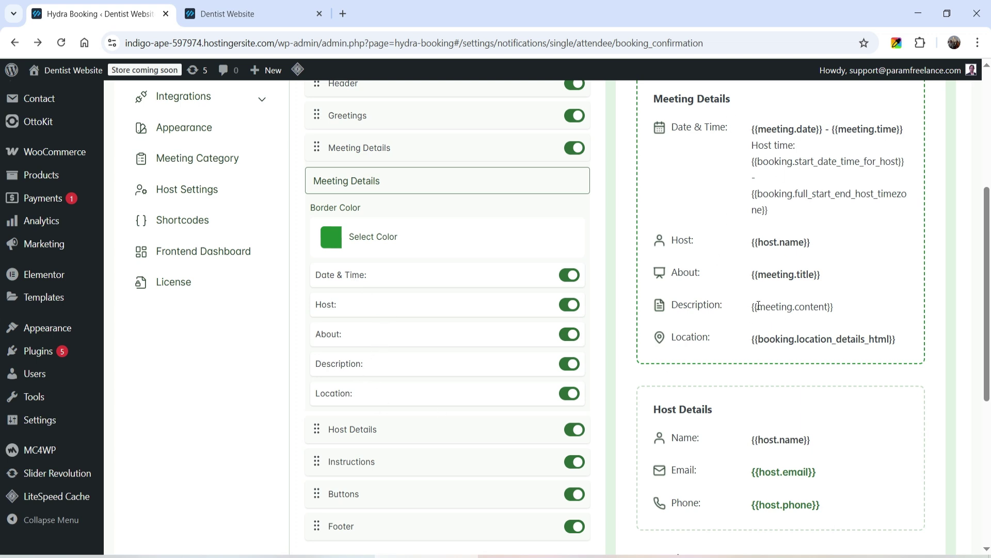
- Expand the email's Host Details section and try switching it off and on again
{"action": "left_click", "coordinate": [436, 149]}
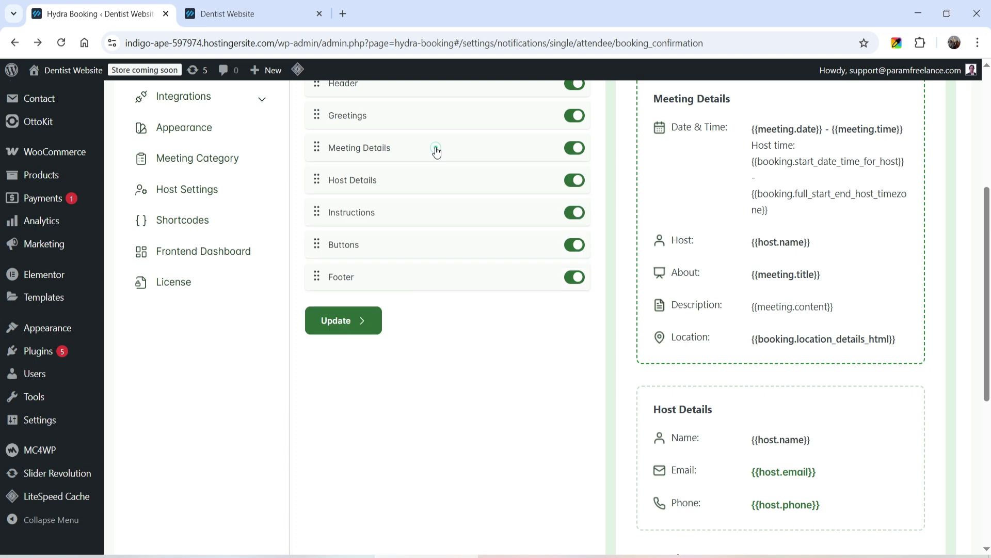
{"action": "left_click", "coordinate": [370, 181]}
{"action": "scroll", "coordinate": [655, 246], "scroll_direction": "down", "scroll_amount": 3}
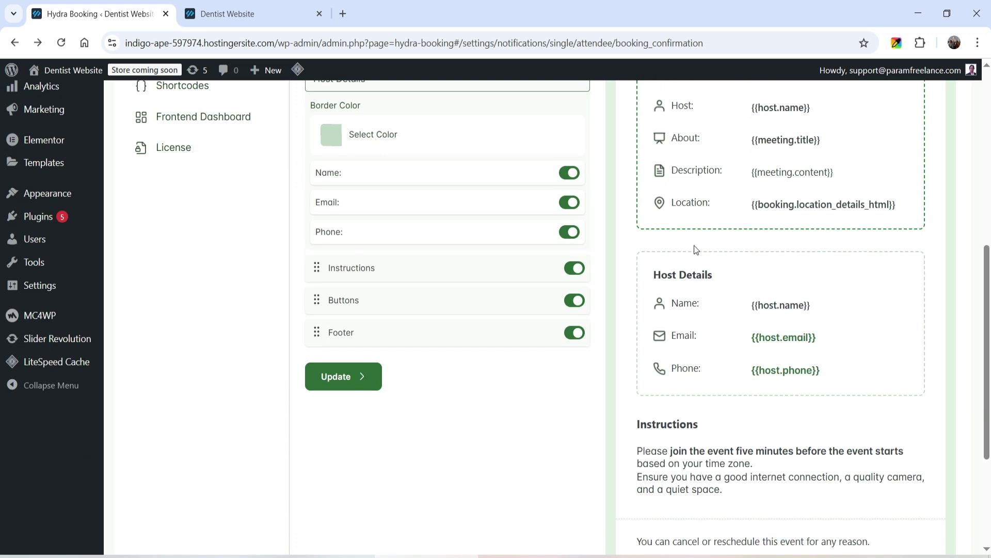
{"action": "scroll", "coordinate": [427, 221], "scroll_direction": "up", "scroll_amount": 2}
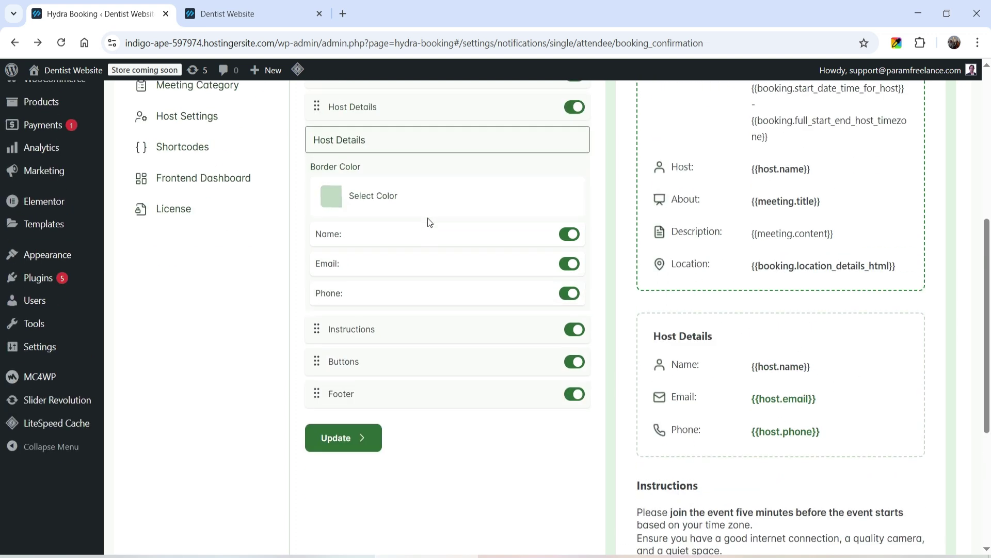
{"action": "left_click", "coordinate": [573, 114]}
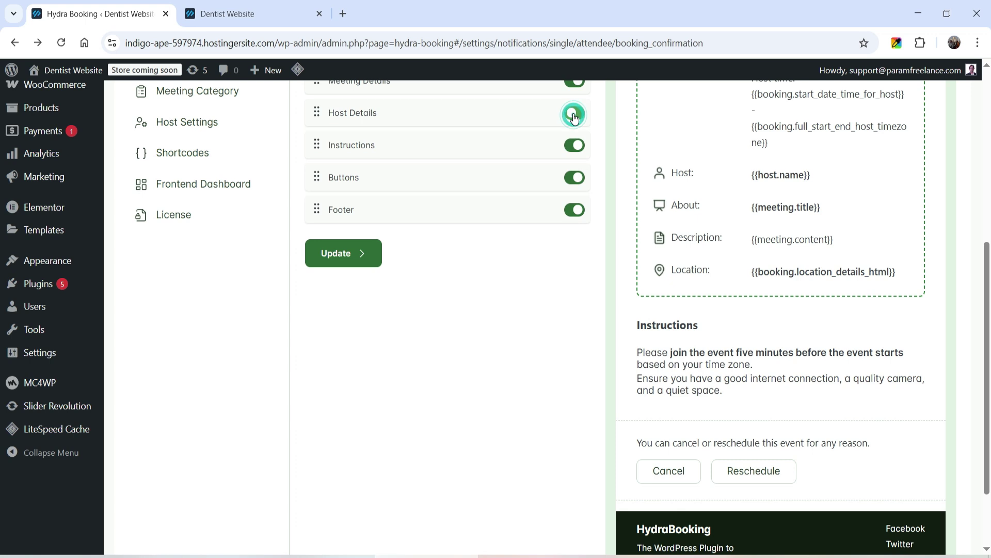
{"action": "left_click", "coordinate": [574, 114]}
{"action": "left_click", "coordinate": [573, 114]}
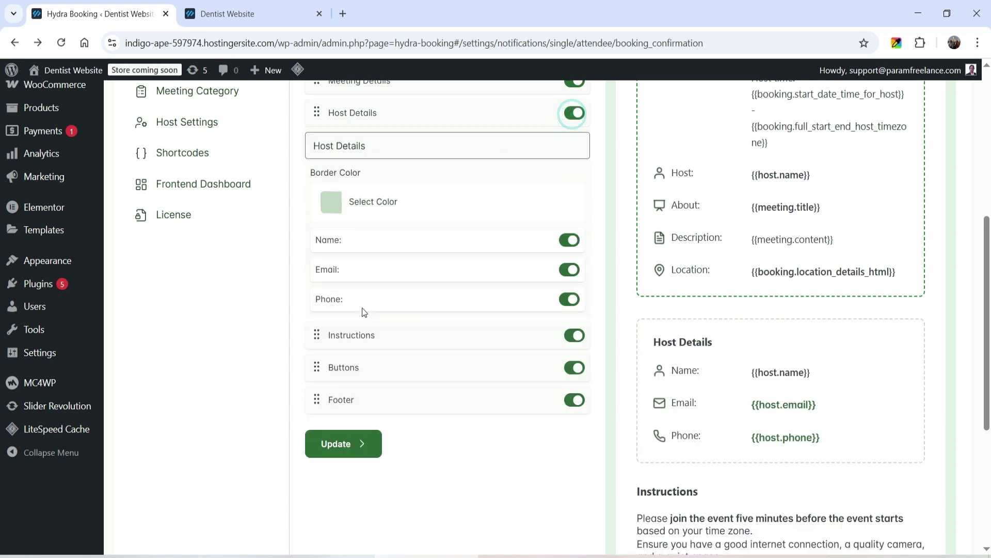
- Expand the email's Instructions section and examine its bulleted text against the preview
{"action": "left_click", "coordinate": [348, 337]}
{"action": "scroll", "coordinate": [818, 288], "scroll_direction": "down", "scroll_amount": 3}
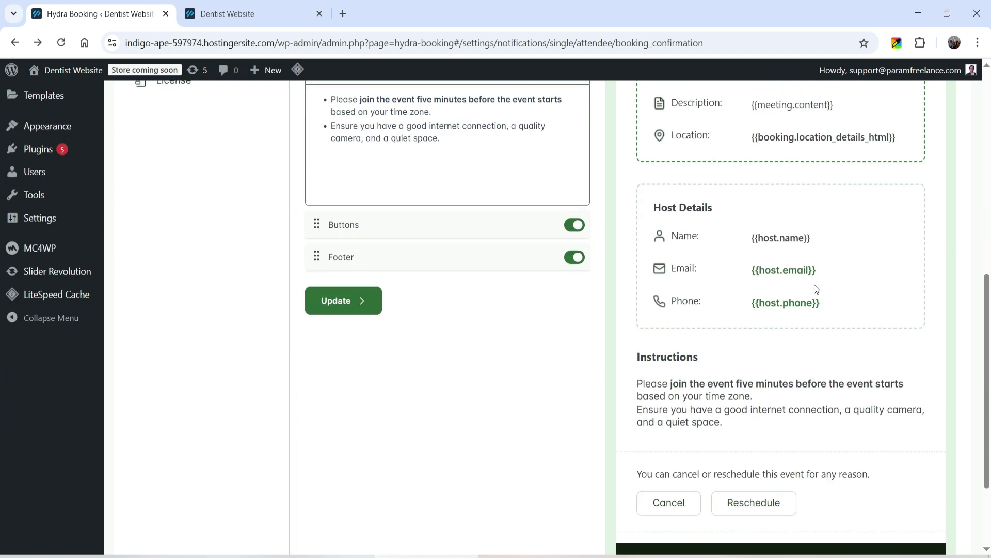
{"action": "scroll", "coordinate": [569, 350], "scroll_direction": "up", "scroll_amount": 3}
{"action": "triple_click", "coordinate": [406, 245]}
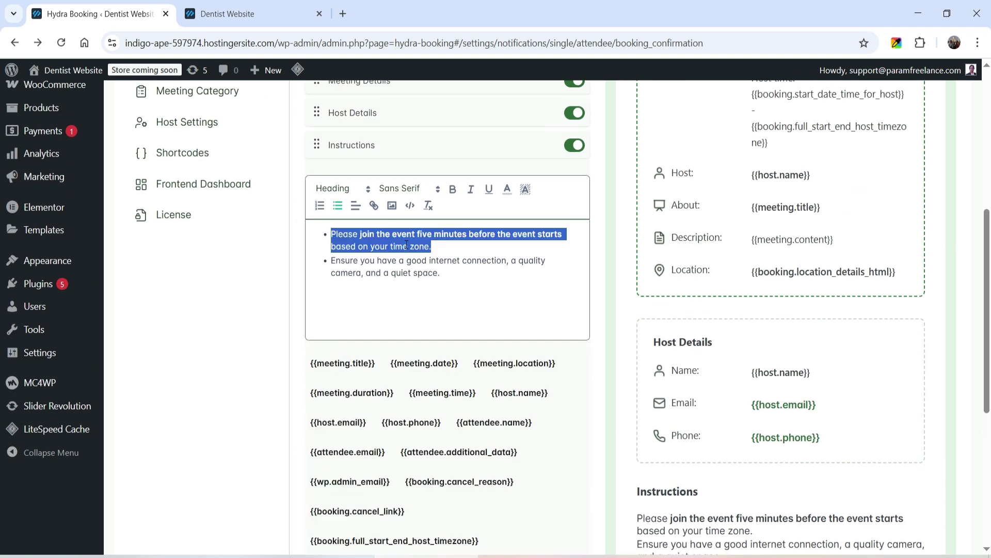
{"action": "left_click", "coordinate": [459, 278]}
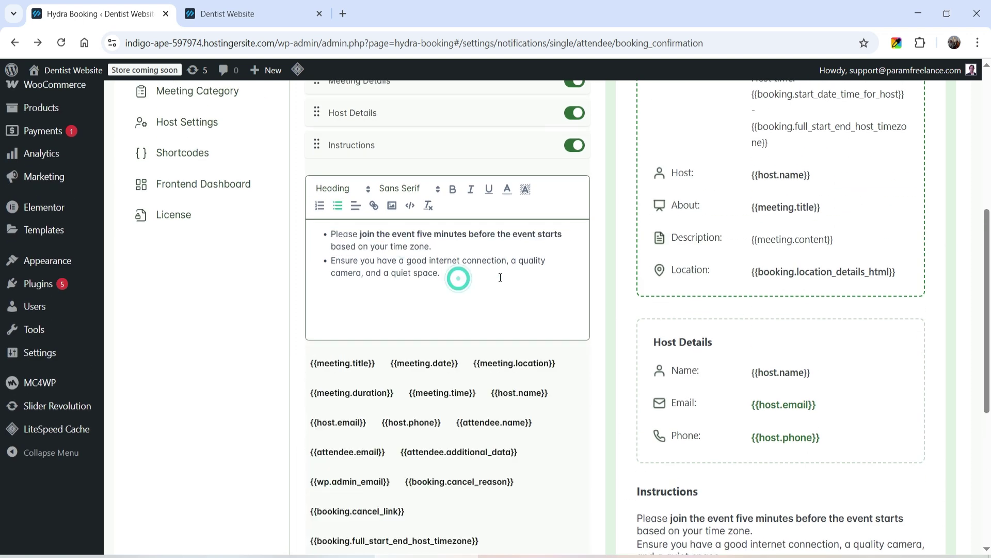
- Expand the email's Buttons section and try switching the Reschedule URL off and on again
{"action": "left_click", "coordinate": [488, 145]}
{"action": "scroll", "coordinate": [805, 287], "scroll_direction": "down", "scroll_amount": 4}
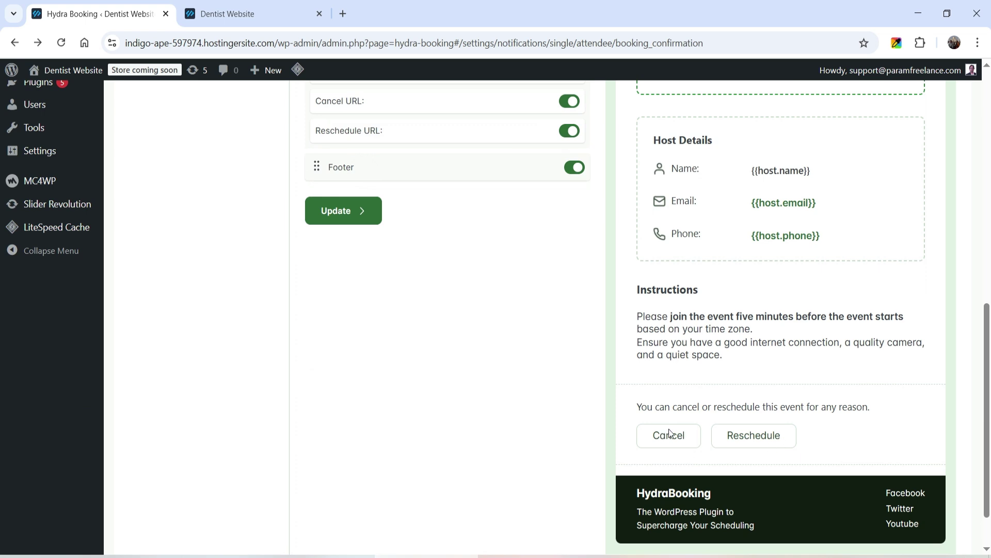
{"action": "scroll", "coordinate": [438, 387], "scroll_direction": "up", "scroll_amount": 1}
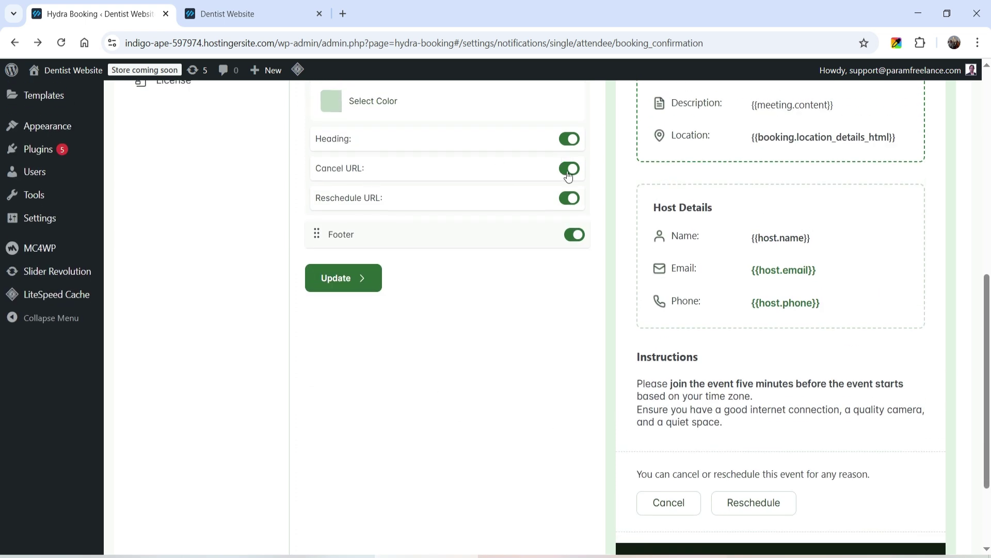
{"action": "left_click", "coordinate": [569, 198]}
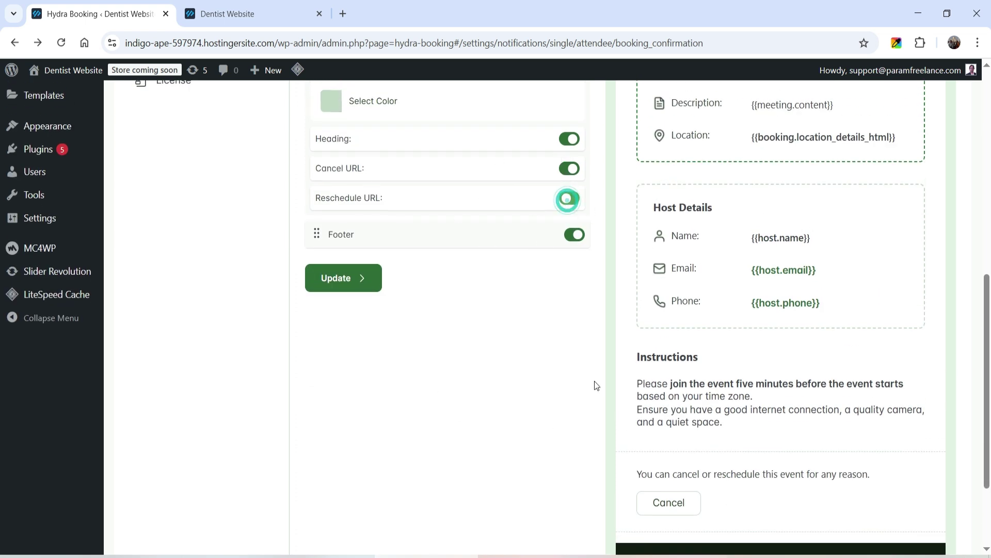
{"action": "left_click", "coordinate": [568, 198]}
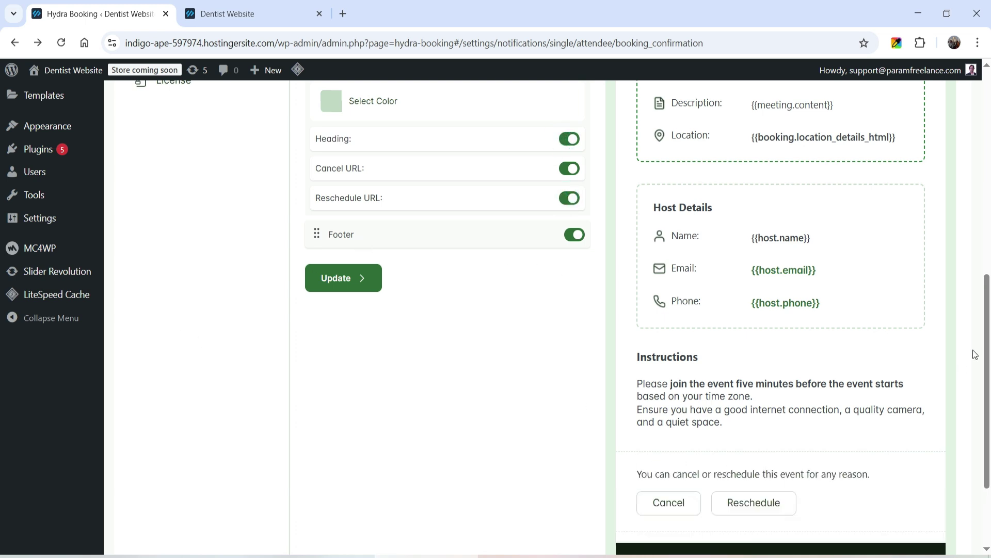
- Try switching the email's Footer section off and on again
{"action": "scroll", "coordinate": [646, 478], "scroll_direction": "down", "scroll_amount": 3}
{"action": "scroll", "coordinate": [464, 310], "scroll_direction": "up", "scroll_amount": 1}
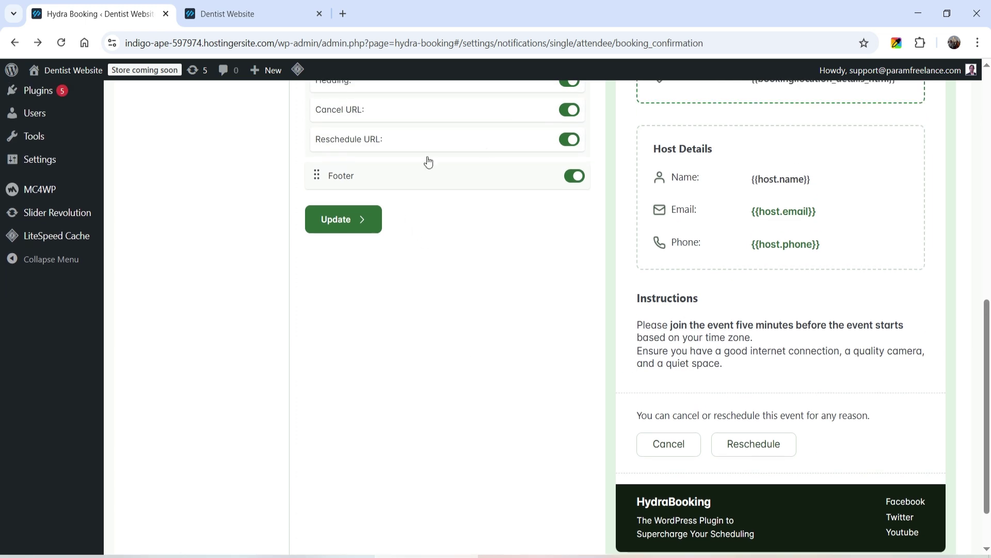
{"action": "left_click", "coordinate": [584, 180]}
{"action": "left_click", "coordinate": [584, 180]}
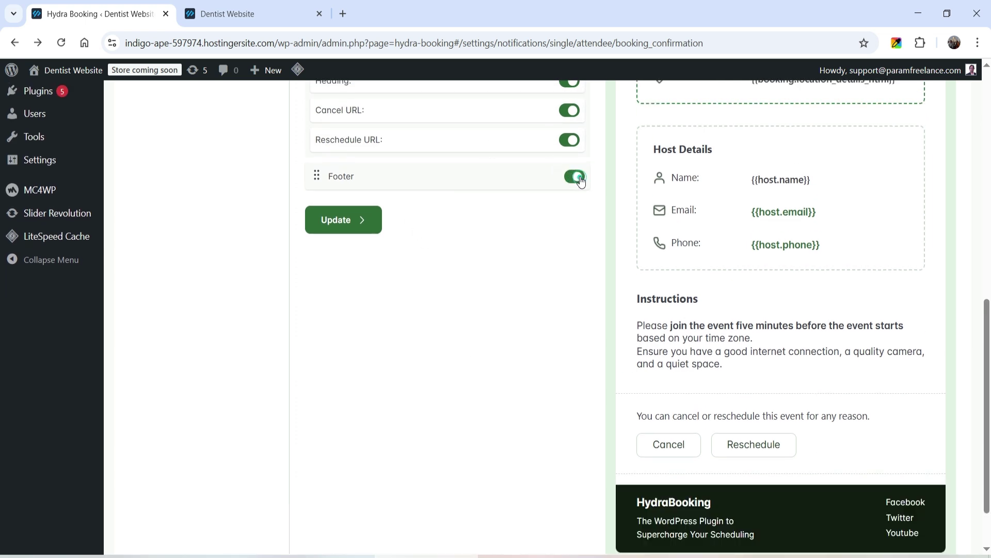
- Expand the email's Footer section and examine its Quick Content text and the names and links under Social
{"action": "left_click", "coordinate": [388, 179]}
{"action": "scroll", "coordinate": [441, 274], "scroll_direction": "up", "scroll_amount": 3}
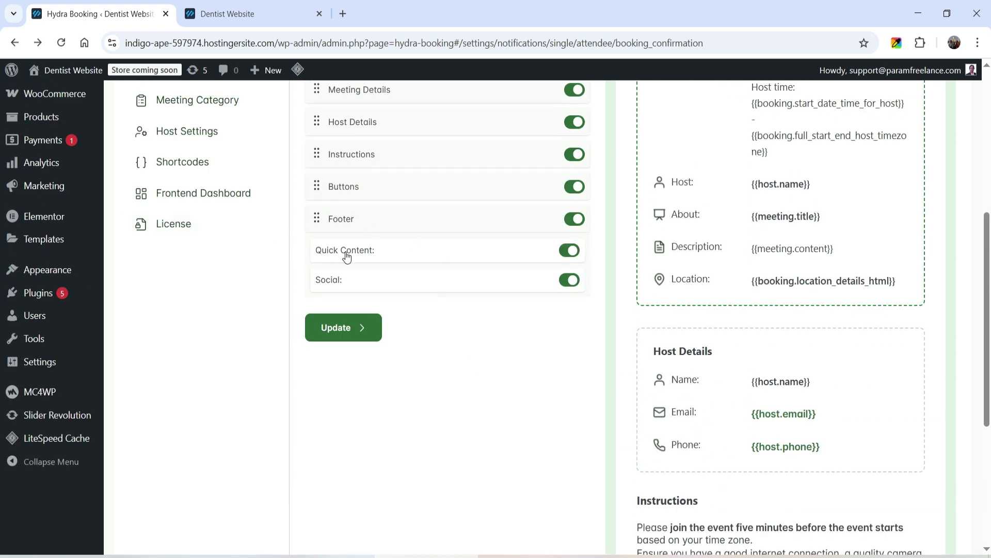
{"action": "left_click", "coordinate": [343, 251]}
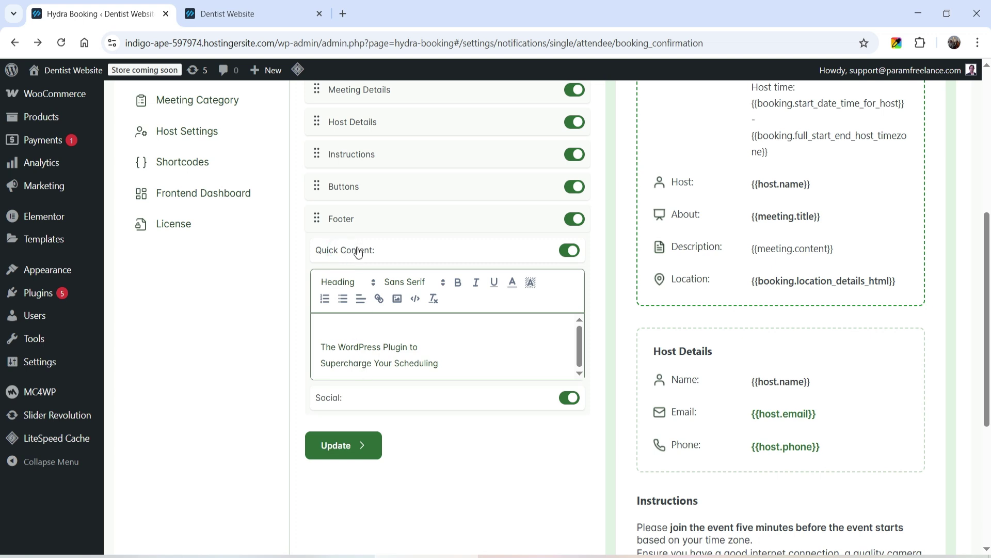
{"action": "left_click", "coordinate": [368, 404]}
{"action": "scroll", "coordinate": [489, 232], "scroll_direction": "down", "scroll_amount": 3}
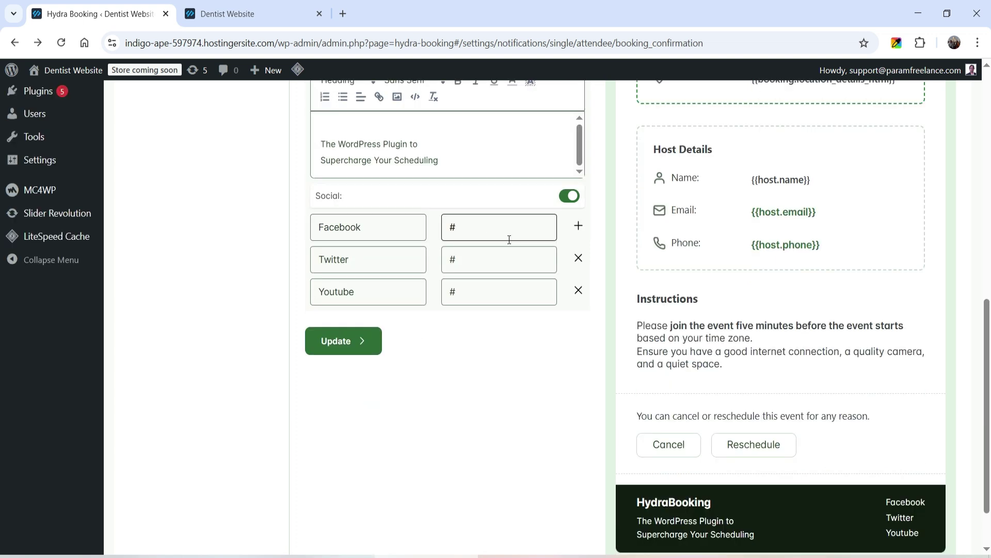
{"action": "left_click", "coordinate": [392, 226]}
{"action": "left_click_drag", "start_coordinate": [392, 226], "coordinate": [251, 217]}
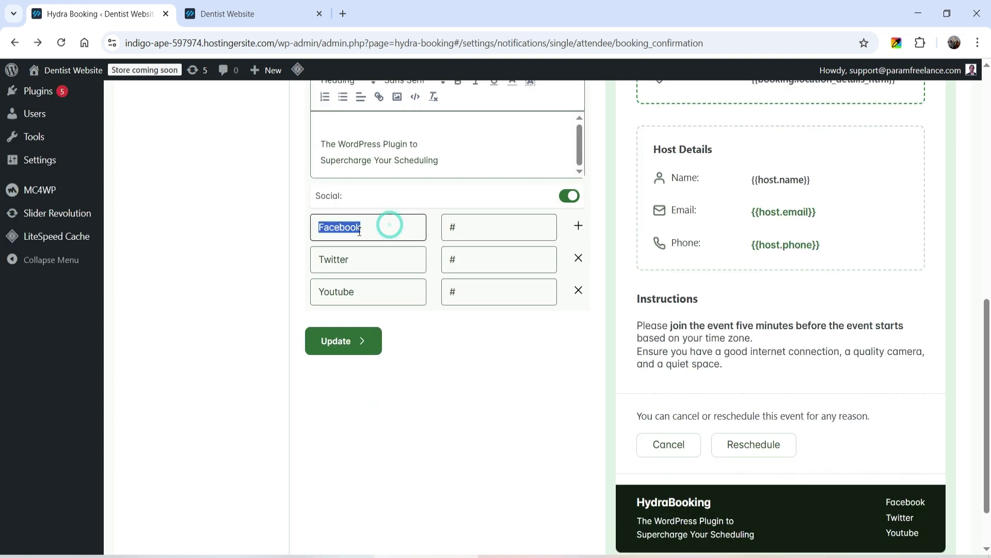
{"action": "double_click", "coordinate": [466, 228]}
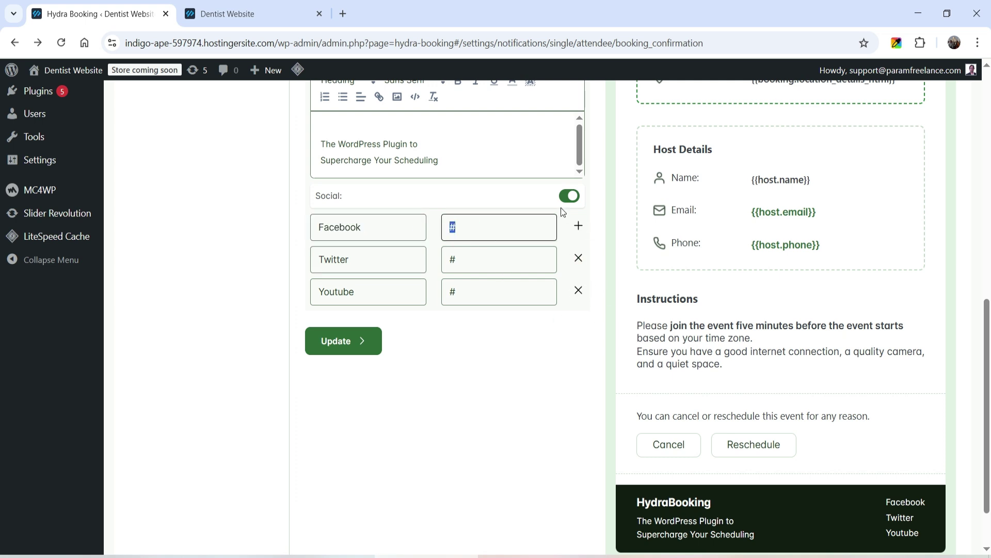
{"action": "scroll", "coordinate": [798, 312], "scroll_direction": "up", "scroll_amount": 9}
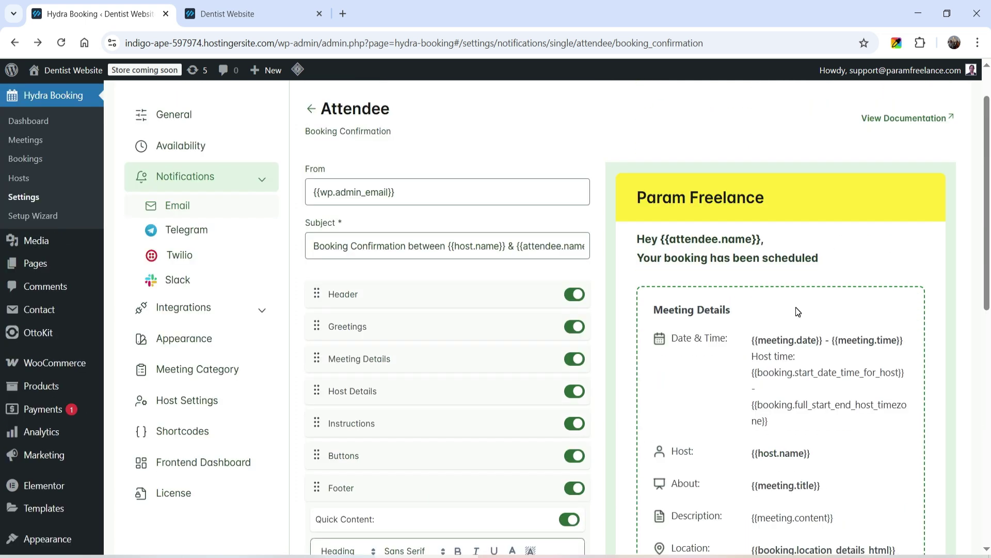
- Return to the notifications overview and check the Telegram, Twilio and Slack notification settings
{"action": "left_click", "coordinate": [311, 108]}
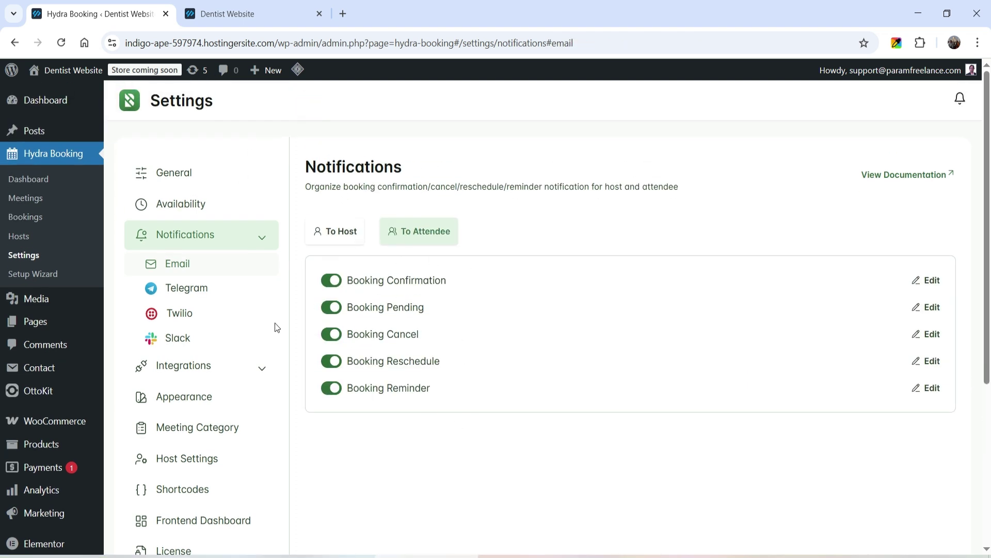
{"action": "left_click", "coordinate": [206, 288]}
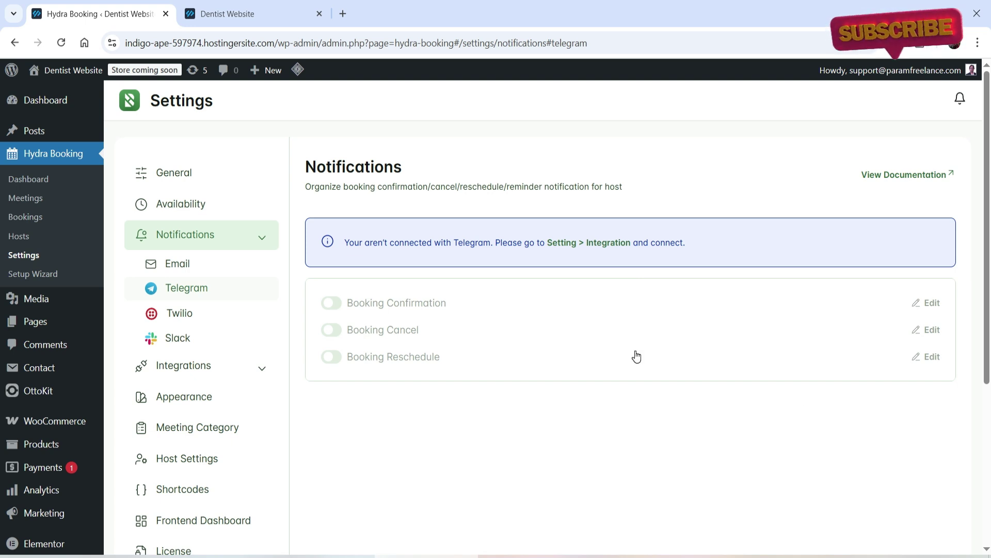
{"action": "left_click", "coordinate": [181, 313]}
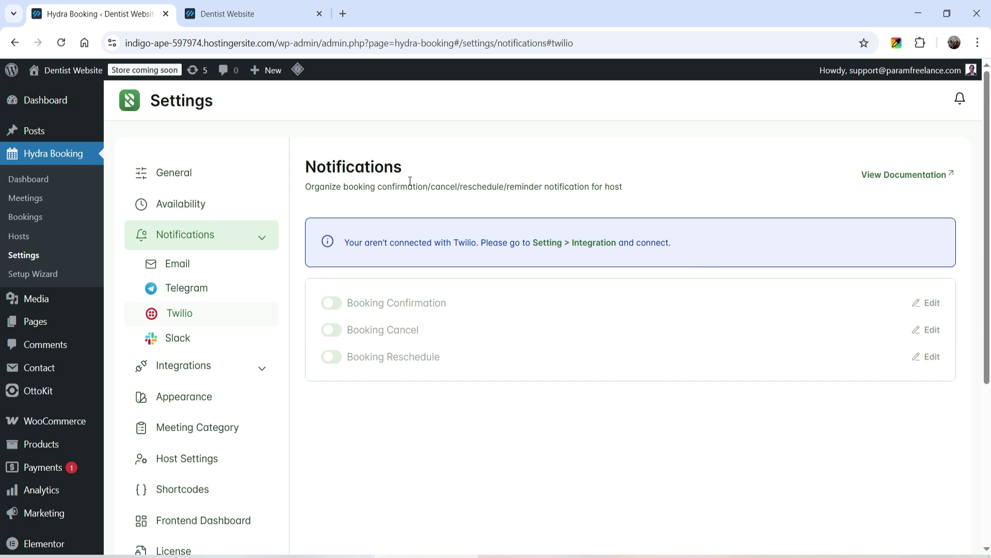
{"action": "left_click", "coordinate": [199, 337]}
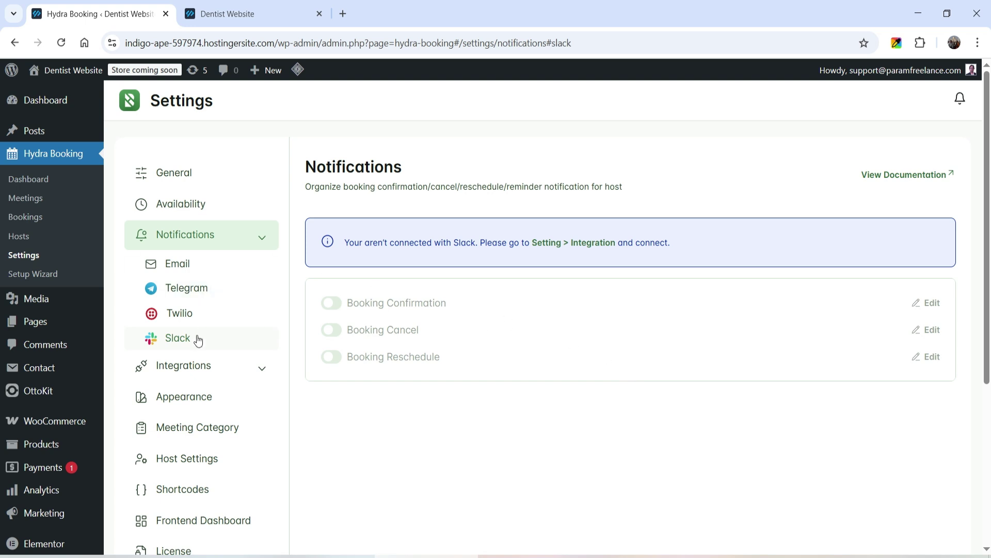
- Open the Notifications documentation and look through its contents and the list of integration guides
{"action": "left_click", "coordinate": [928, 175]}
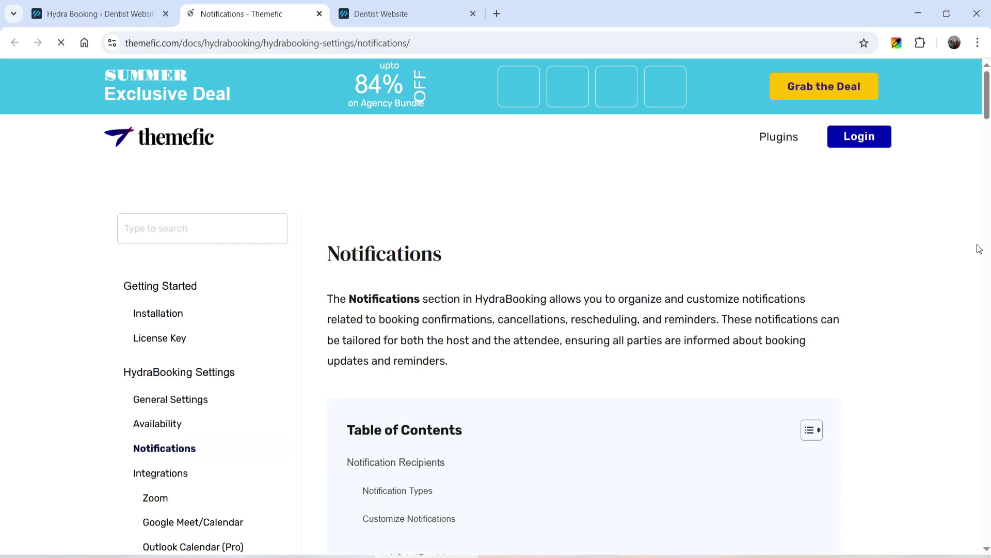
{"action": "scroll", "coordinate": [325, 313], "scroll_direction": "down", "scroll_amount": 3}
{"action": "scroll", "coordinate": [166, 325], "scroll_direction": "down", "scroll_amount": 3}
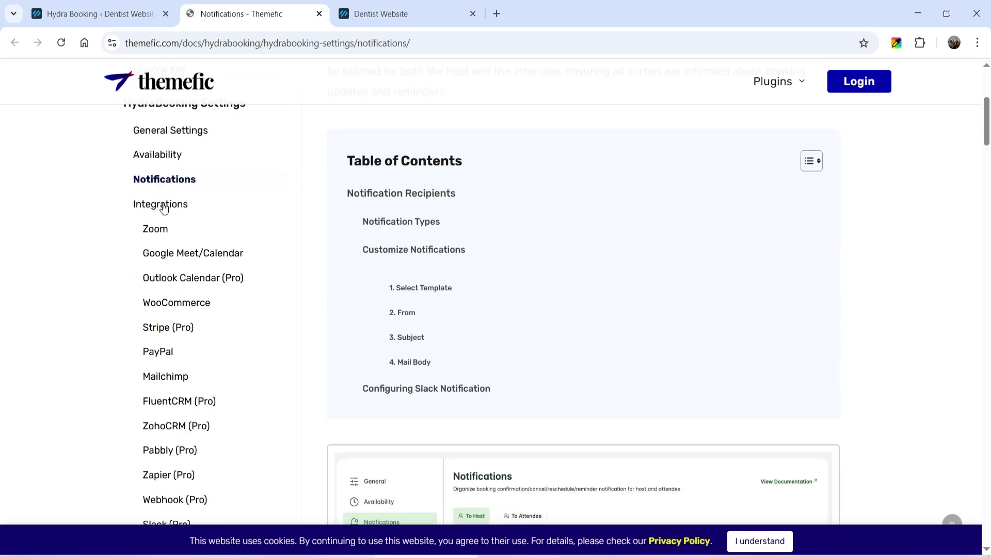
{"action": "scroll", "coordinate": [243, 304], "scroll_direction": "down", "scroll_amount": 3}
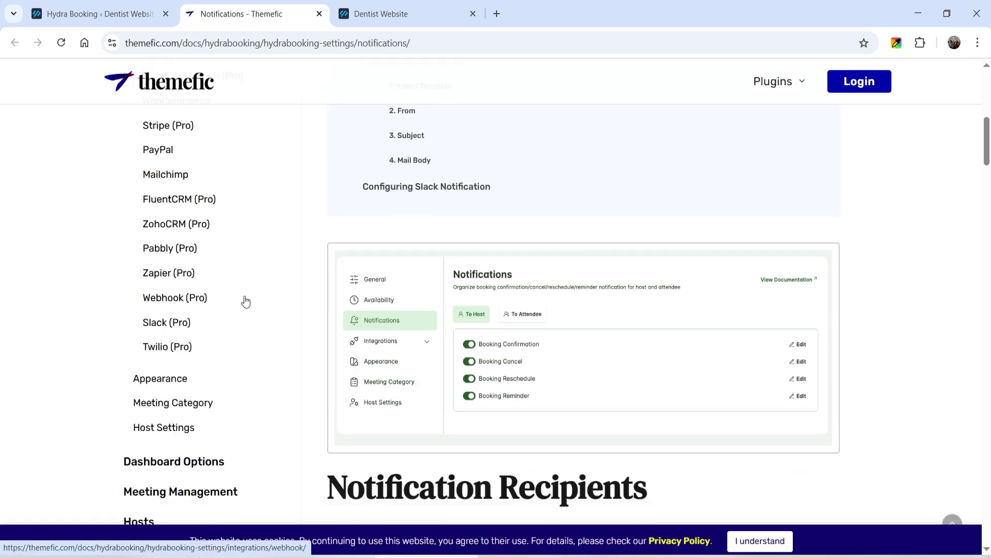
- Open the Slack (Pro) integration guide and skim its introduction and table of contents
{"action": "left_click", "coordinate": [165, 330]}
{"action": "scroll", "coordinate": [349, 140], "scroll_direction": "down", "scroll_amount": 3}
{"action": "scroll", "coordinate": [515, 251], "scroll_direction": "down", "scroll_amount": 3}
{"action": "scroll", "coordinate": [516, 252], "scroll_direction": "up", "scroll_amount": 3}
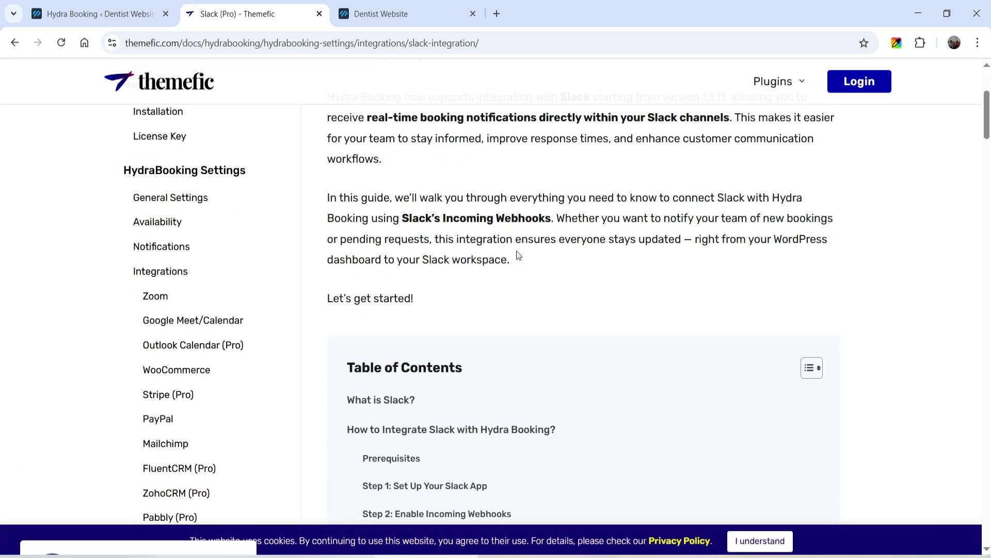
- Open the Google Meet/Calendar guide and look through its introduction and table of contents
{"action": "left_click", "coordinate": [187, 321]}
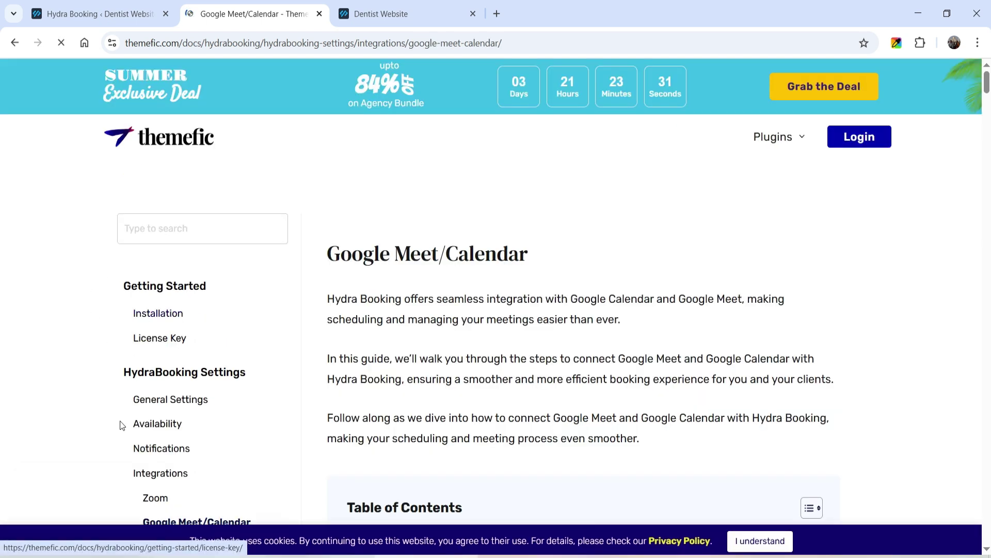
{"action": "scroll", "coordinate": [606, 213], "scroll_direction": "down", "scroll_amount": 1}
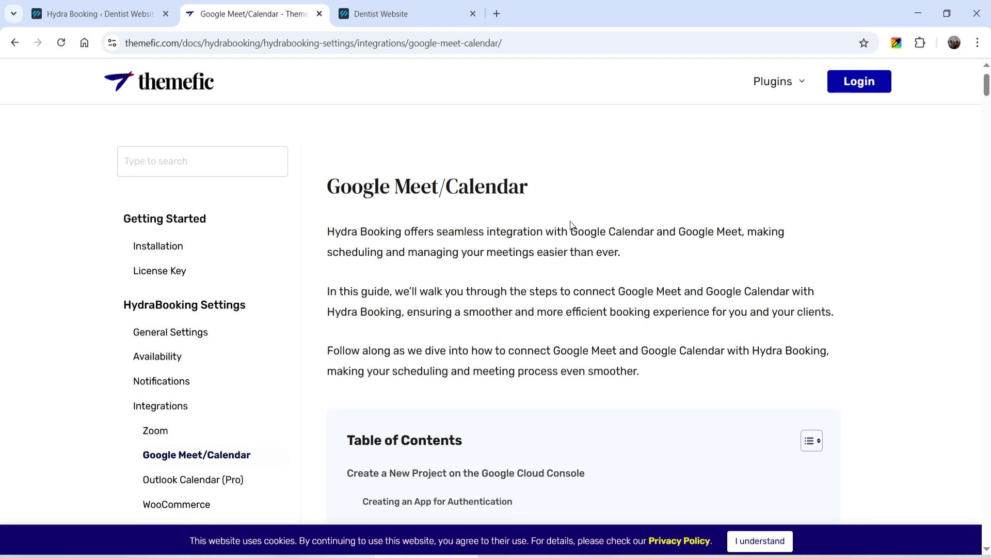
{"action": "scroll", "coordinate": [604, 246], "scroll_direction": "down", "scroll_amount": 4}
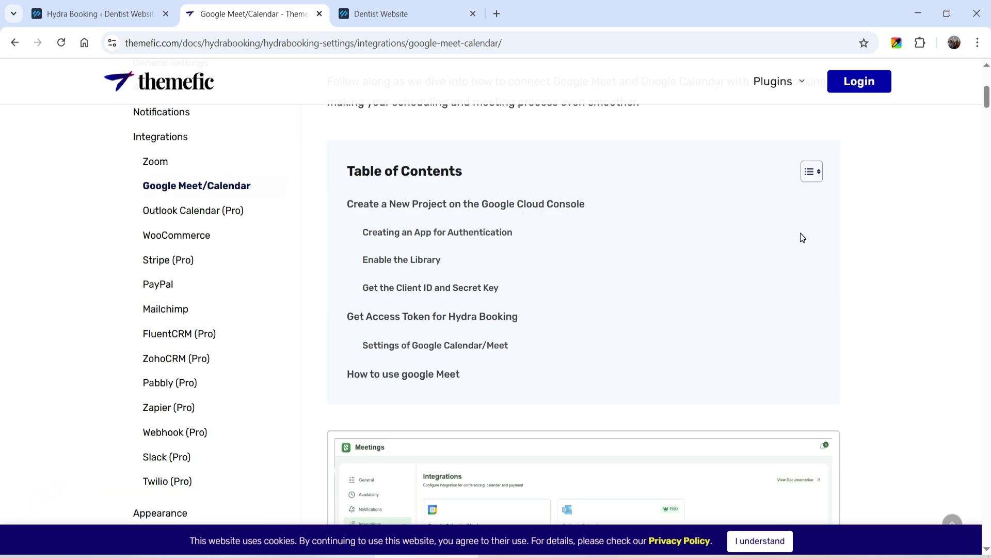
- Return to the Hydra Booking settings and look through the full list of integrations
{"action": "left_click", "coordinate": [105, 15]}
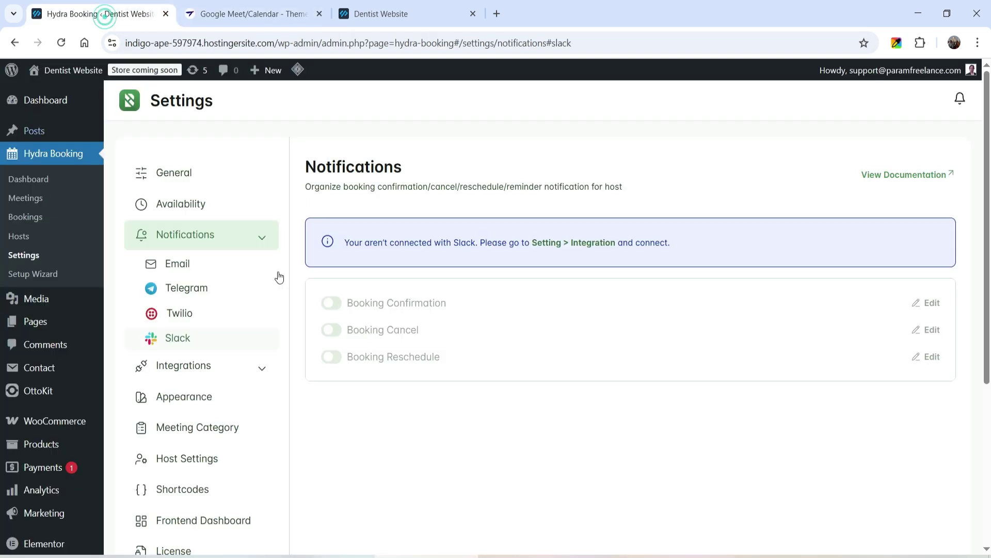
{"action": "left_click", "coordinate": [206, 270]}
{"action": "left_click", "coordinate": [209, 368]}
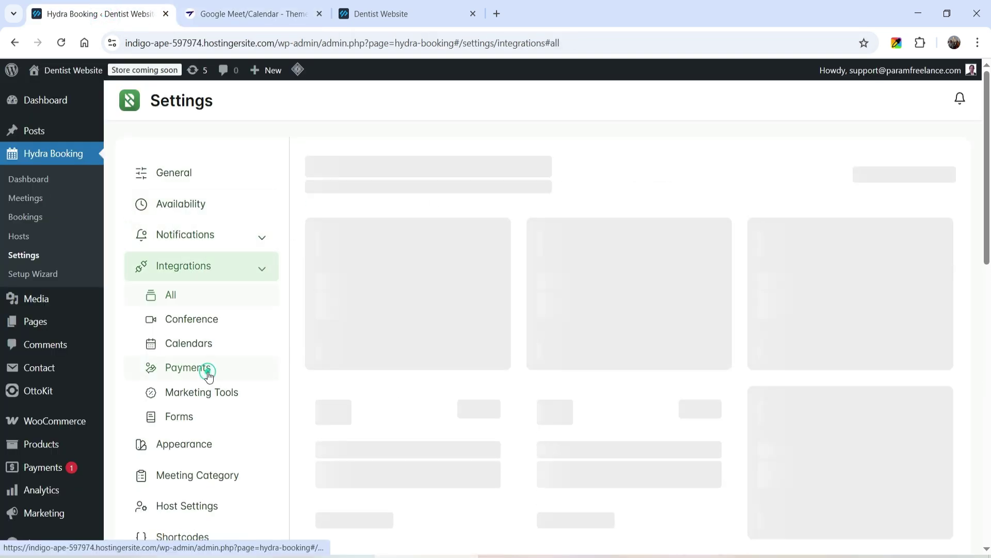
{"action": "scroll", "coordinate": [685, 261], "scroll_direction": "down", "scroll_amount": 12}
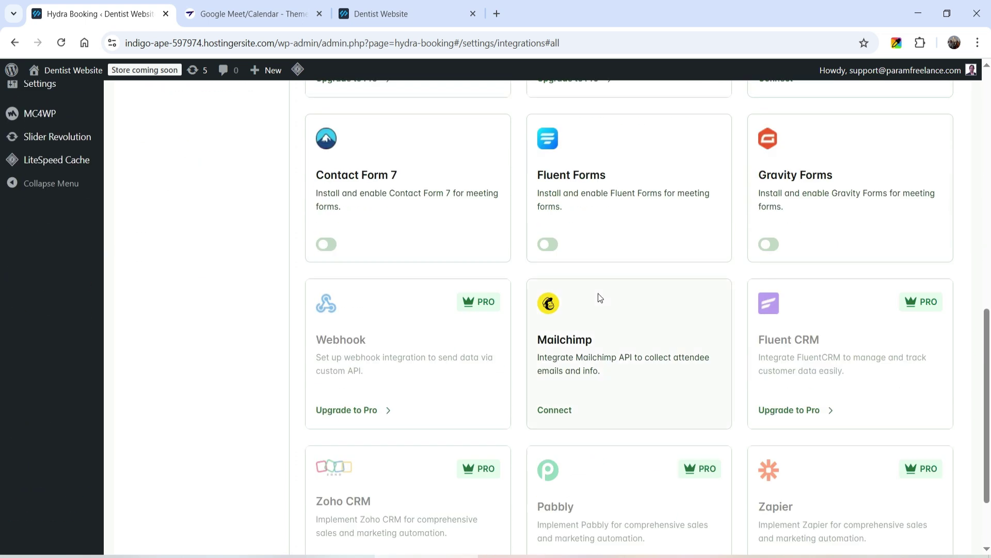
{"action": "scroll", "coordinate": [571, 301], "scroll_direction": "up", "scroll_amount": 10}
- Review the available Conference, Calendars, Payments and Marketing Tools integrations
{"action": "left_click", "coordinate": [200, 318]}
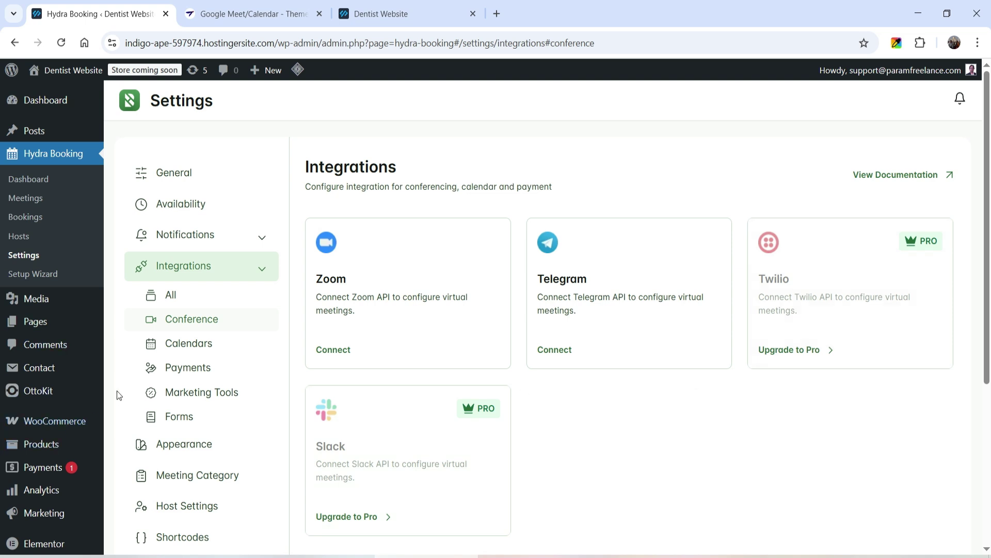
{"action": "left_click", "coordinate": [216, 343]}
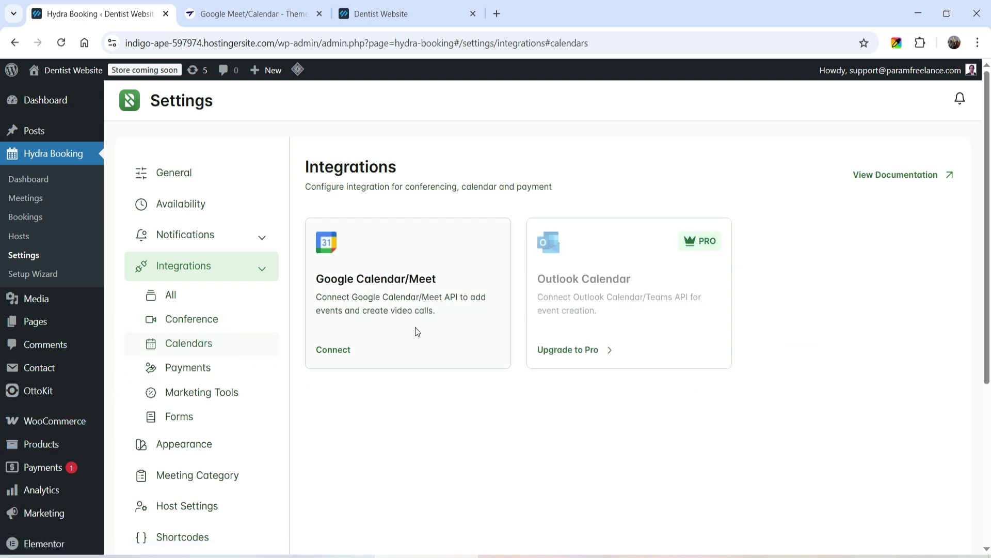
{"action": "left_click", "coordinate": [212, 371]}
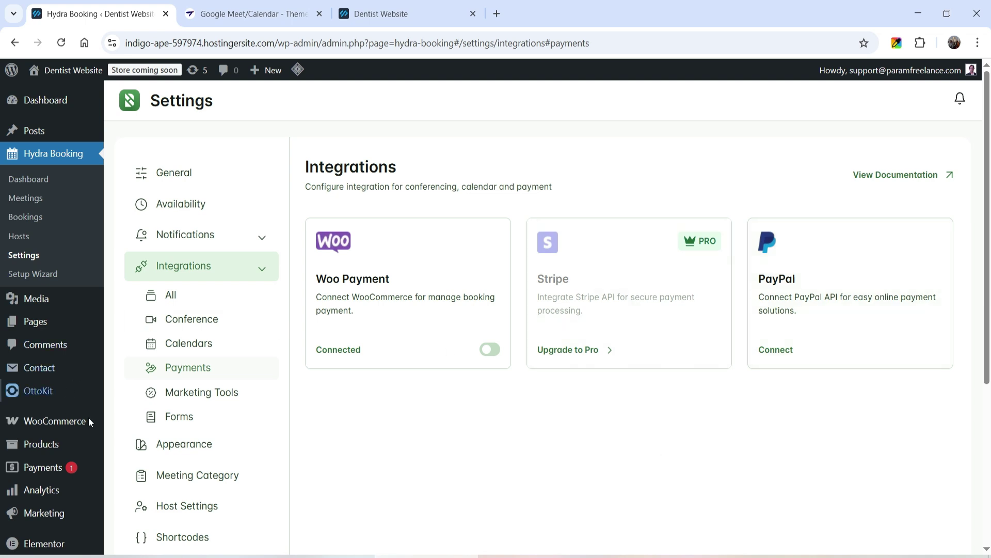
{"action": "left_click", "coordinate": [195, 393]}
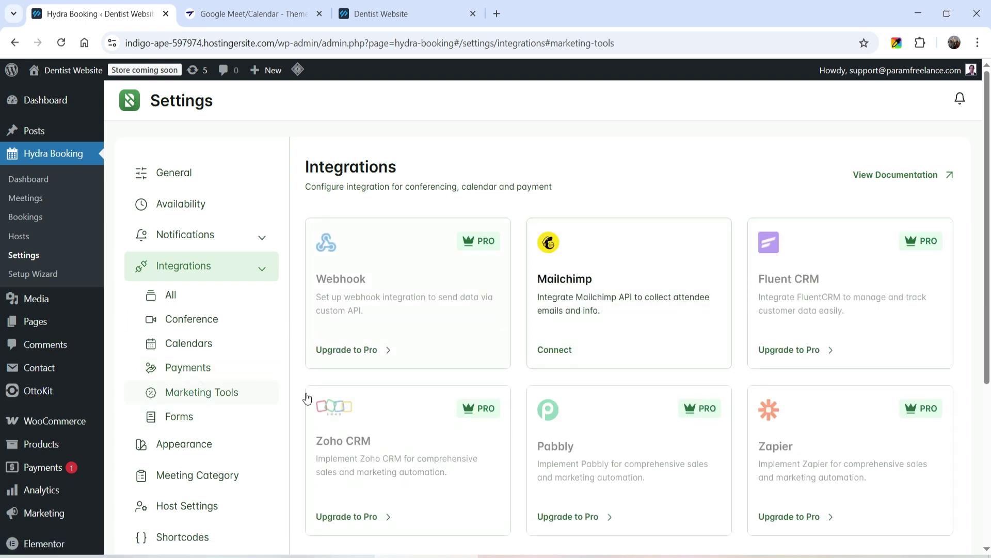
{"action": "scroll", "coordinate": [836, 299], "scroll_direction": "down", "scroll_amount": 2}
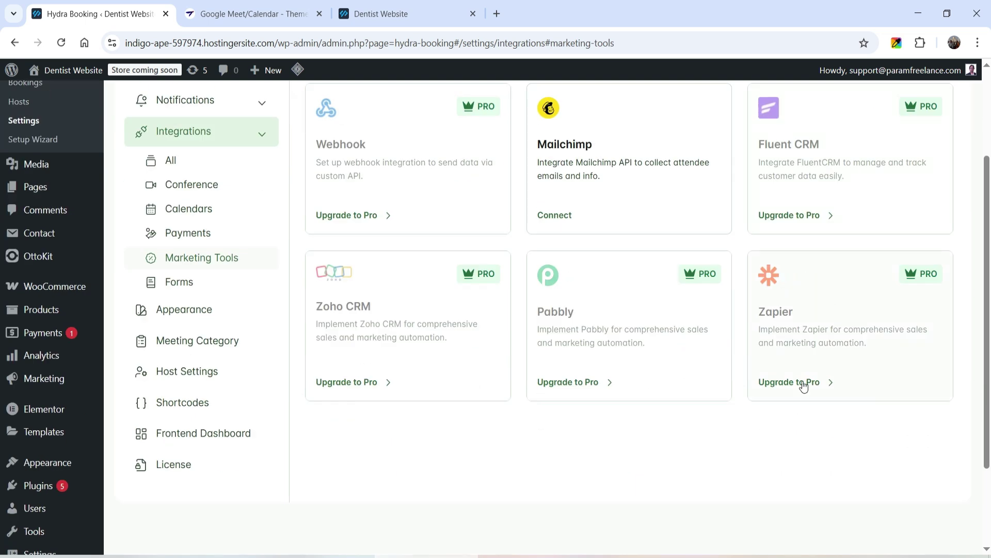
{"action": "scroll", "coordinate": [832, 310], "scroll_direction": "up", "scroll_amount": 1}
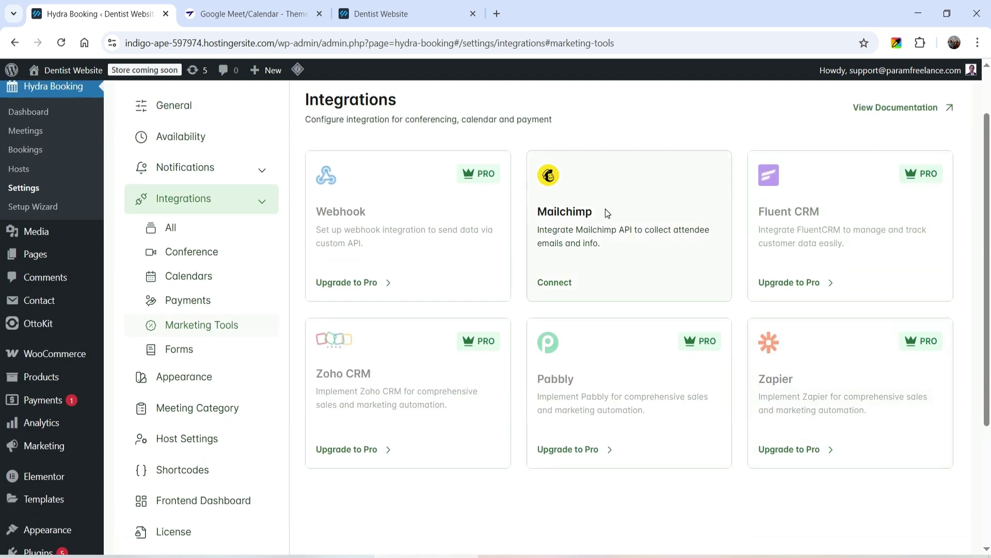
- Enable the Contact Form 7 integration among the Forms integrations
{"action": "left_click", "coordinate": [186, 355]}
{"action": "scroll", "coordinate": [525, 405], "scroll_direction": "up", "scroll_amount": 1}
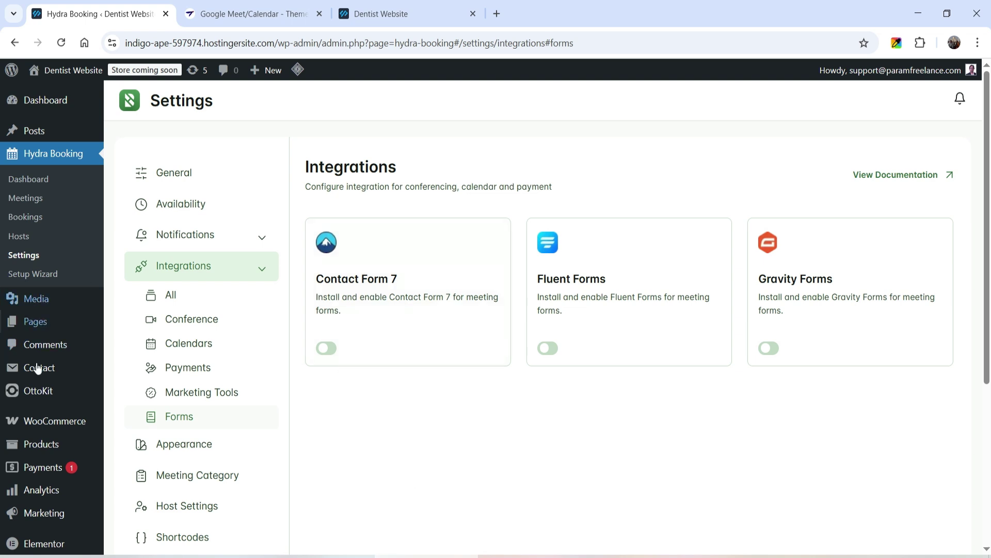
{"action": "left_click", "coordinate": [326, 348]}
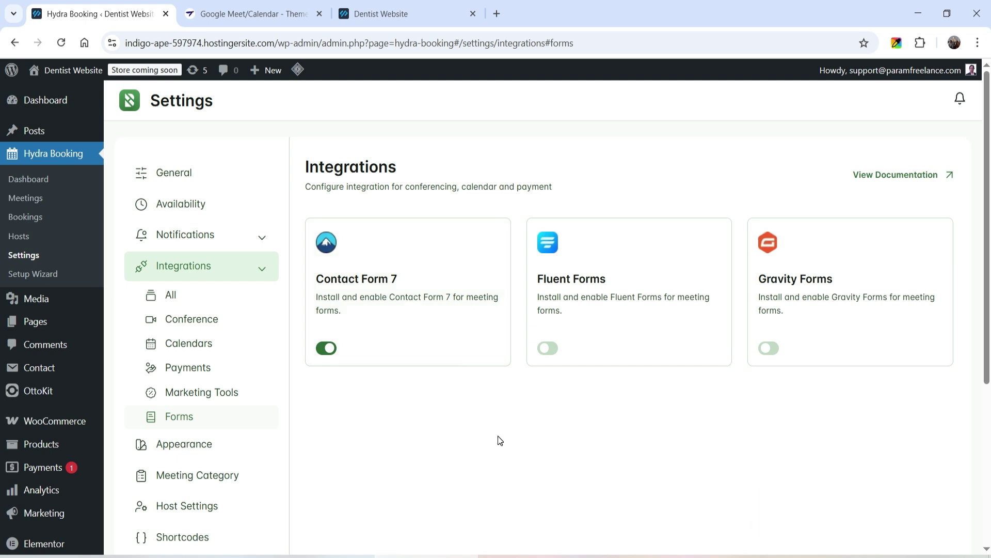
- In the Appearance settings, try the Custom Palette for the brand colors and switch back to the Default Palette
{"action": "scroll", "coordinate": [382, 371], "scroll_direction": "down", "scroll_amount": 2}
{"action": "left_click", "coordinate": [170, 378]}
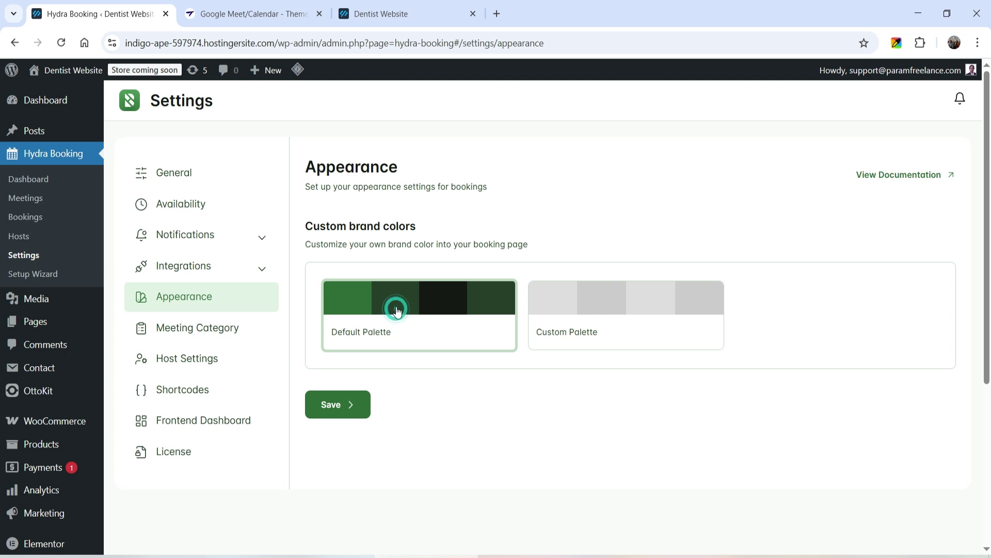
{"action": "scroll", "coordinate": [857, 210], "scroll_direction": "down", "scroll_amount": 3}
{"action": "left_click", "coordinate": [558, 203]}
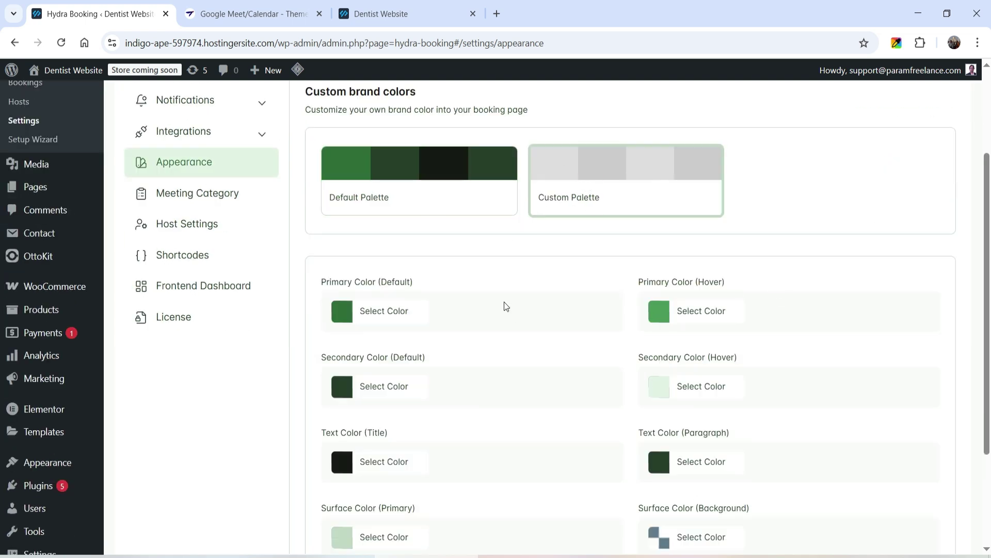
{"action": "left_click", "coordinate": [433, 188]}
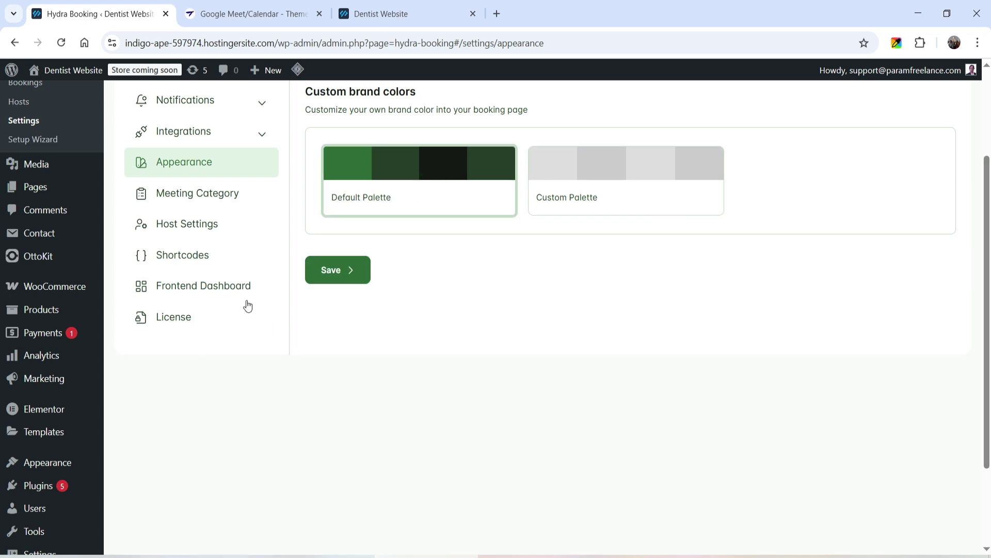
- Check the Meeting Category, Host Settings and Shortcodes settings, including the Meetings Shortcode fields
{"action": "left_click", "coordinate": [194, 193]}
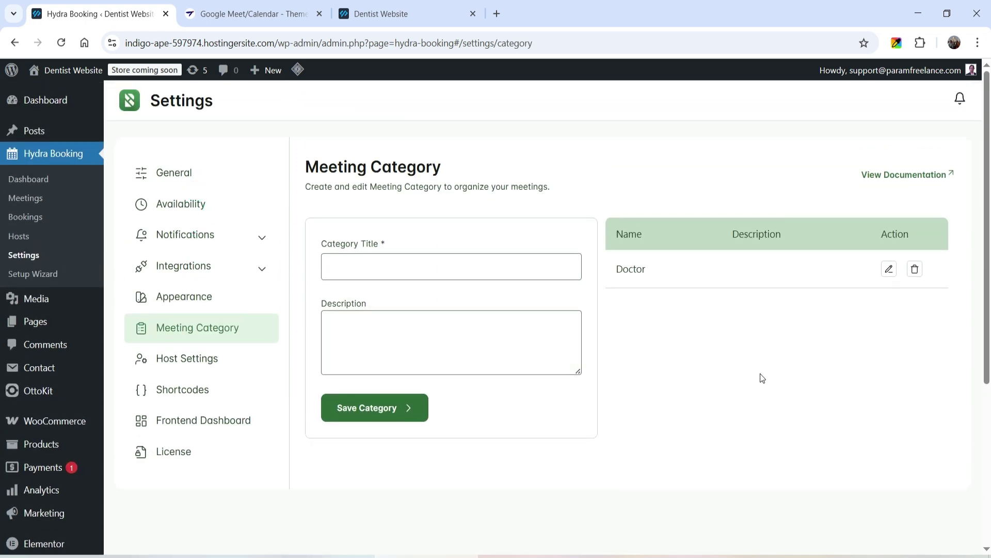
{"action": "left_click", "coordinate": [242, 358]}
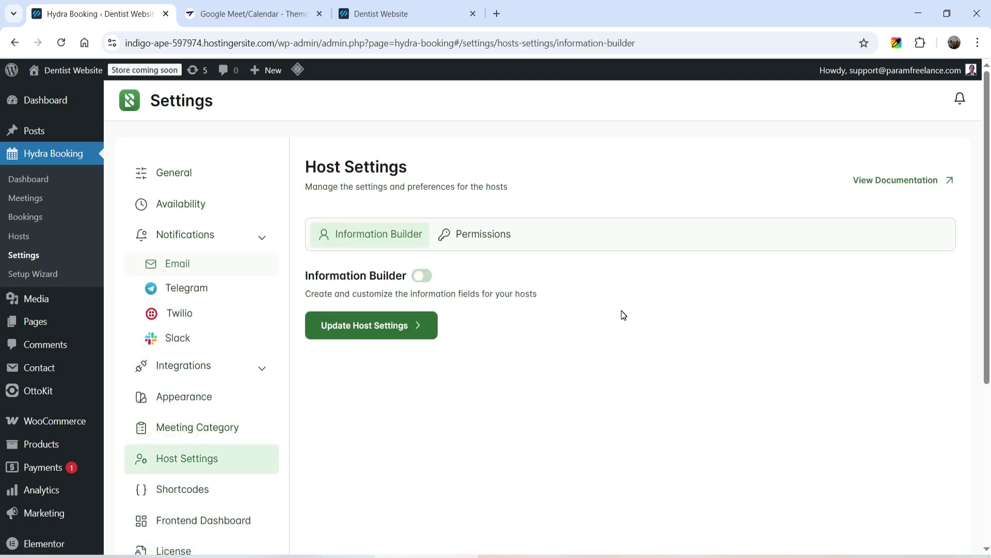
{"action": "scroll", "coordinate": [443, 318], "scroll_direction": "down", "scroll_amount": 4}
{"action": "left_click", "coordinate": [206, 285]}
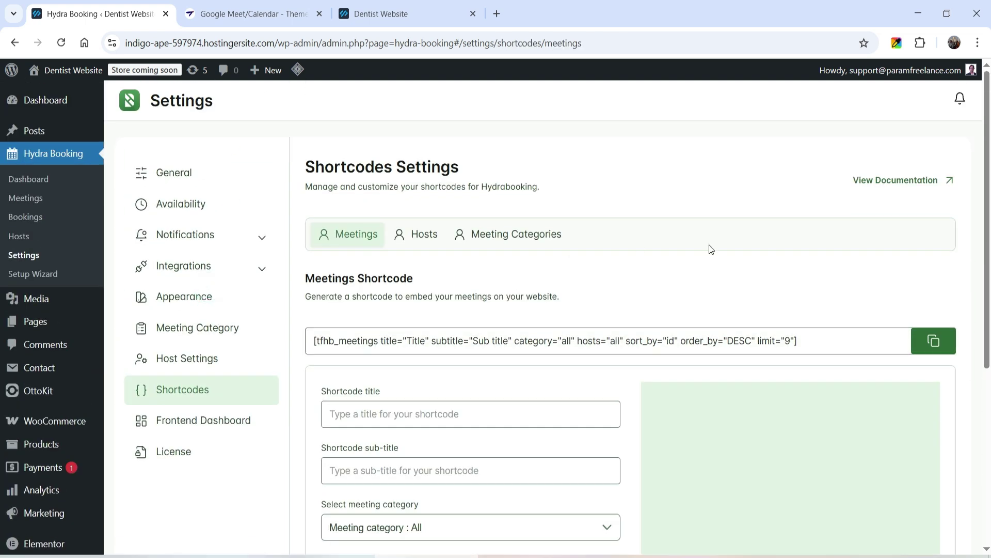
{"action": "scroll", "coordinate": [667, 279], "scroll_direction": "down", "scroll_amount": 1}
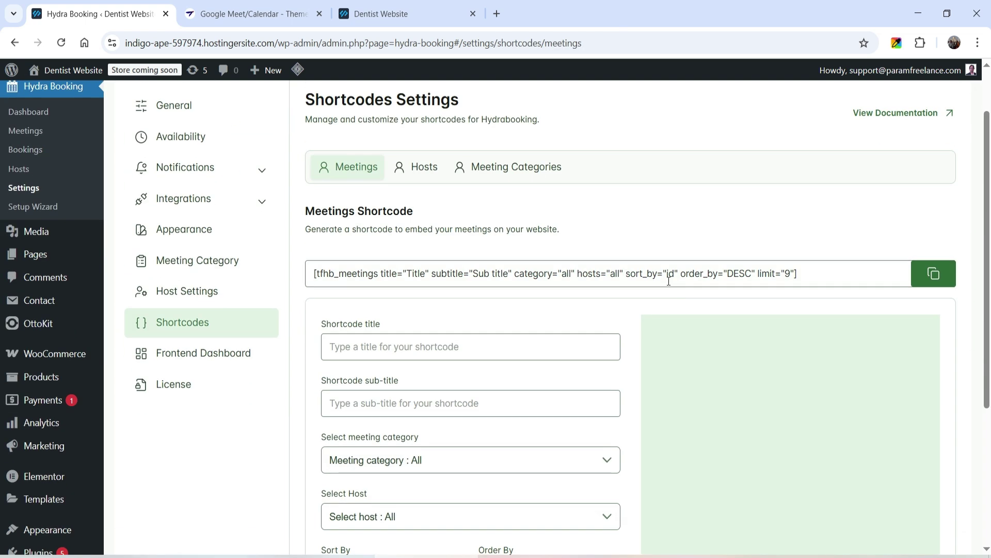
- Request a free license key for the Frontend Dashboard by entering the email address, and switch the Frontend Dashboard on
{"action": "left_click", "coordinate": [198, 352]}
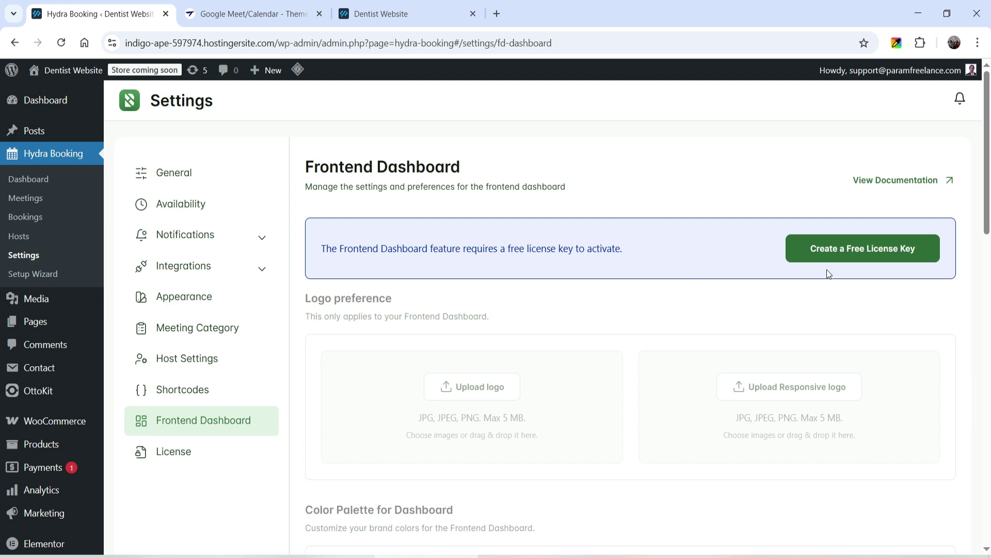
{"action": "left_click", "coordinate": [858, 253]}
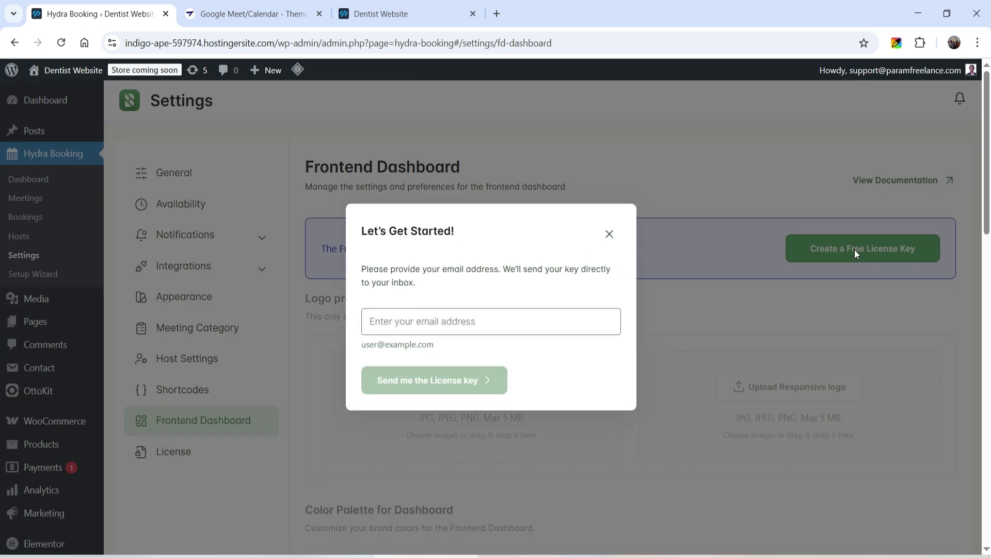
{"action": "left_click", "coordinate": [435, 319]}
{"action": "type", "text": "j"}
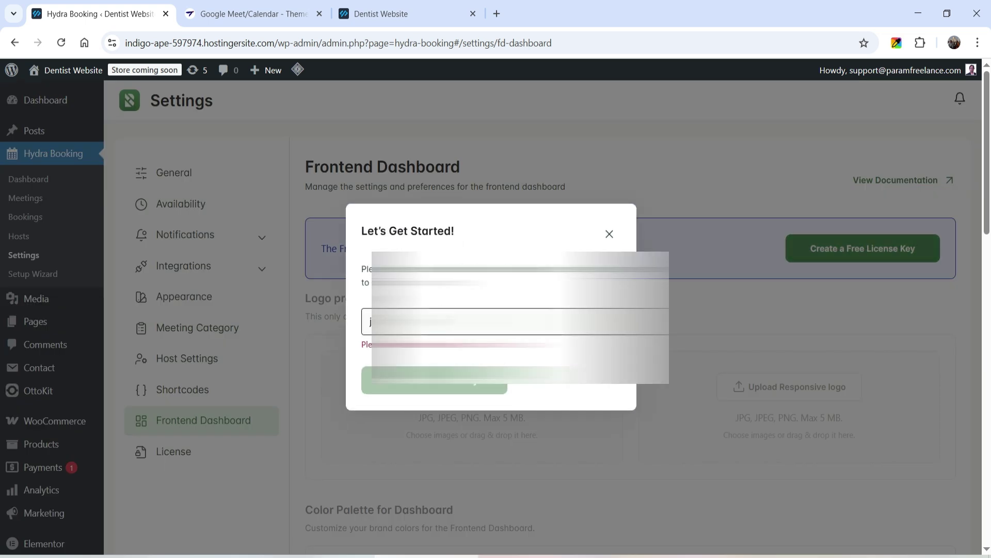
{"action": "type", "text": "..."}
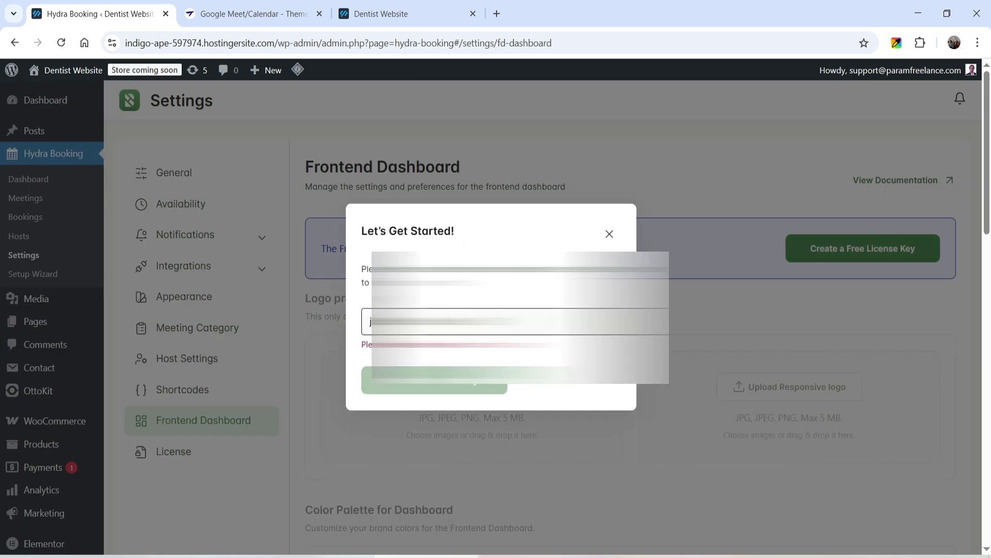
{"action": "left_click", "coordinate": [396, 415]}
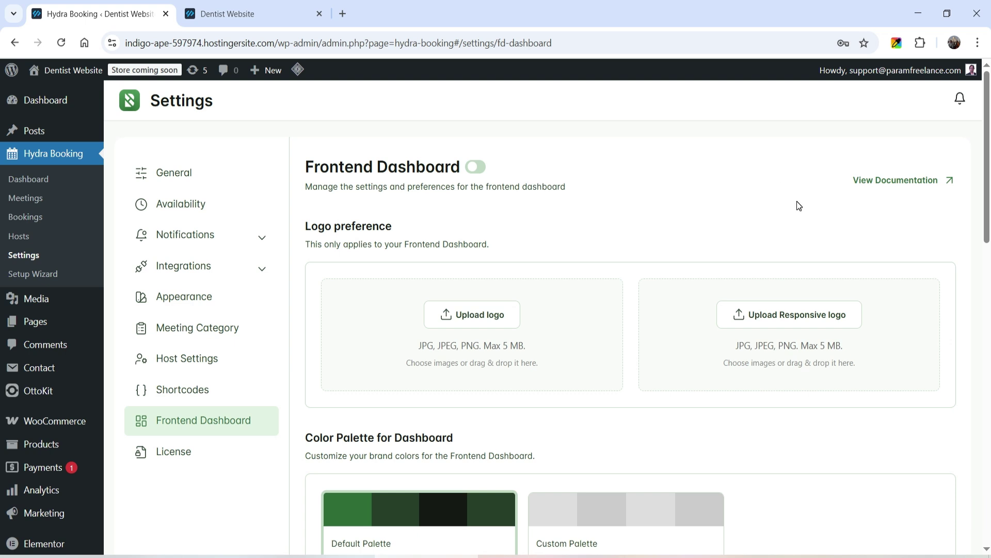
{"action": "left_click", "coordinate": [475, 166]}
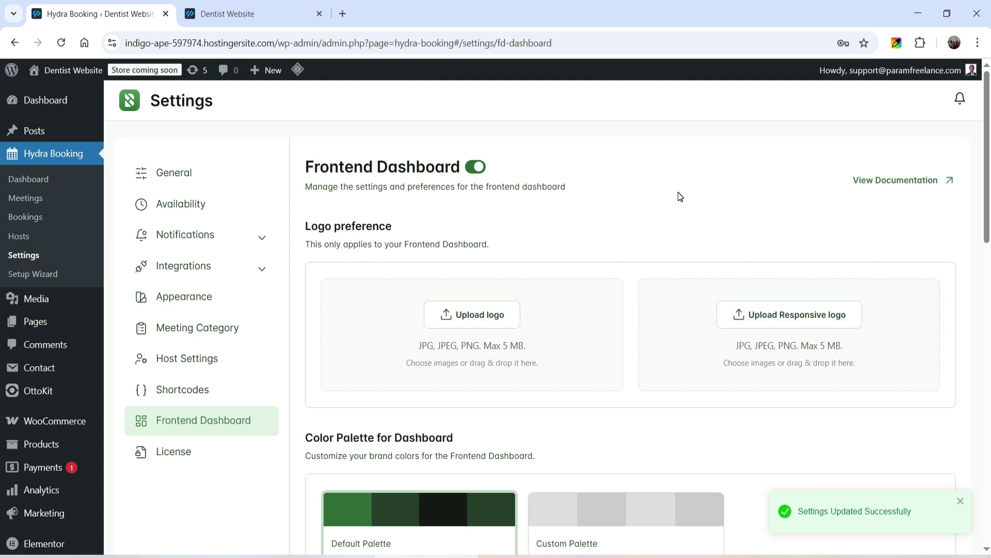
- Find the Hydra Dashboard page in the site's page list and view it in a new browser tab
{"action": "left_click", "coordinate": [49, 316]}
{"action": "scroll", "coordinate": [485, 268], "scroll_direction": "down", "scroll_amount": 12}
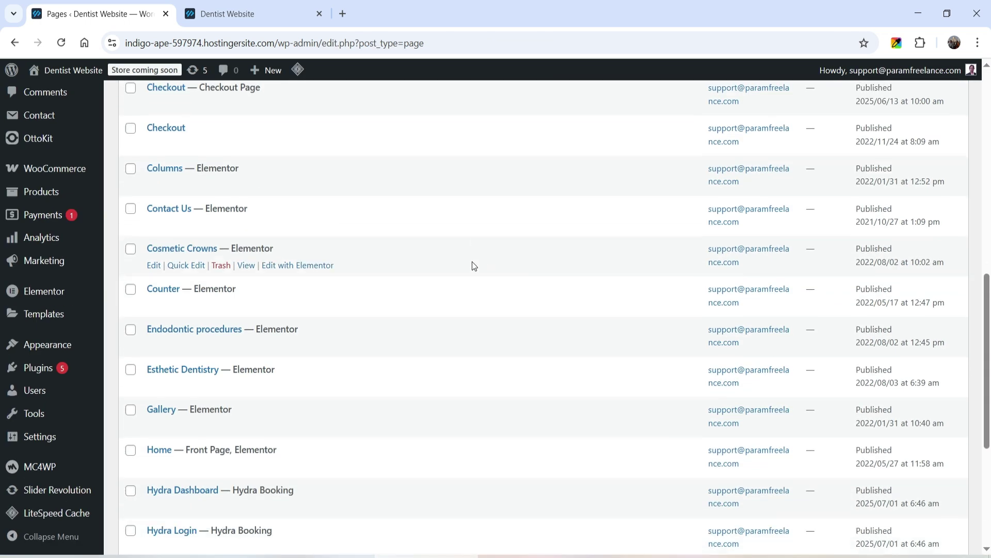
{"action": "scroll", "coordinate": [467, 262], "scroll_direction": "down", "scroll_amount": 3}
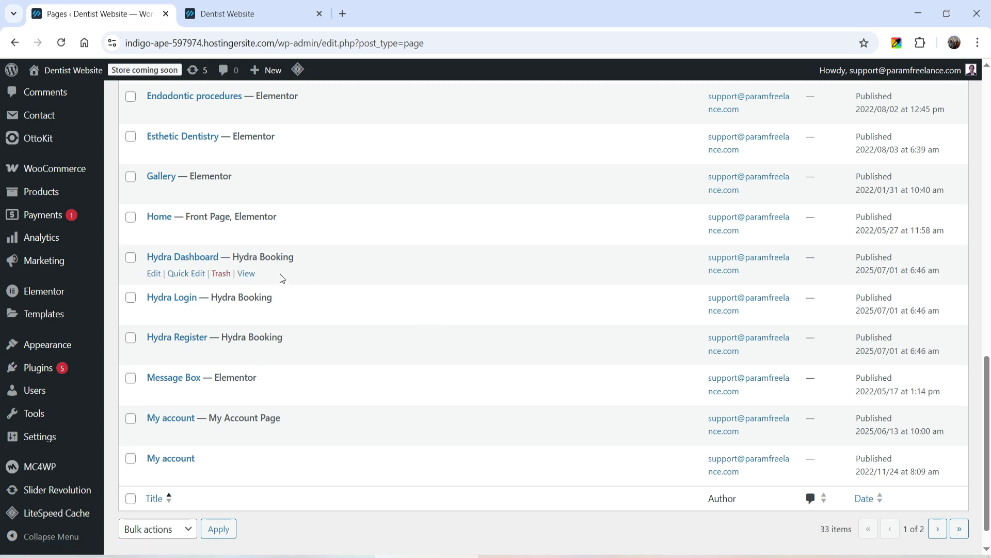
{"action": "right_click", "coordinate": [245, 281]}
{"action": "left_click", "coordinate": [299, 293]}
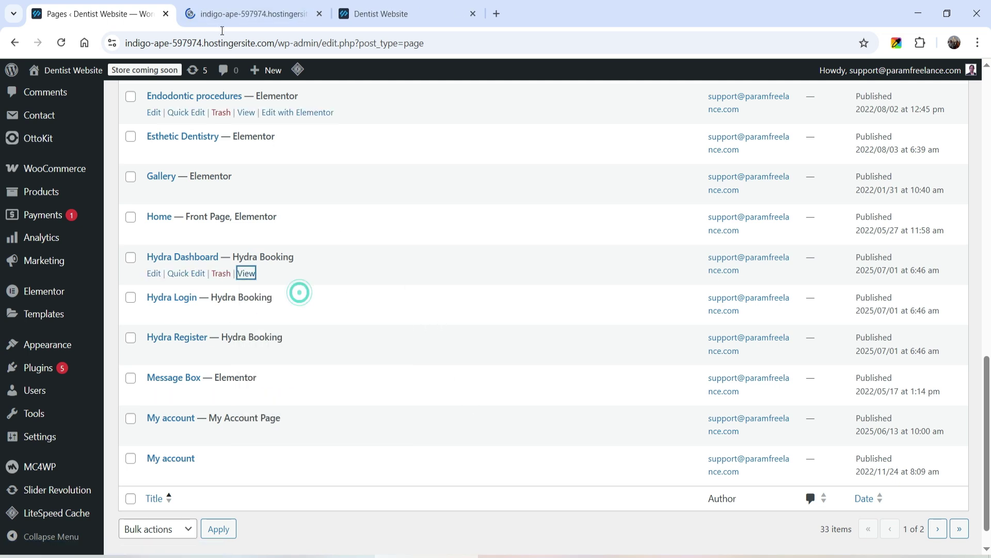
{"action": "left_click", "coordinate": [241, 14]}
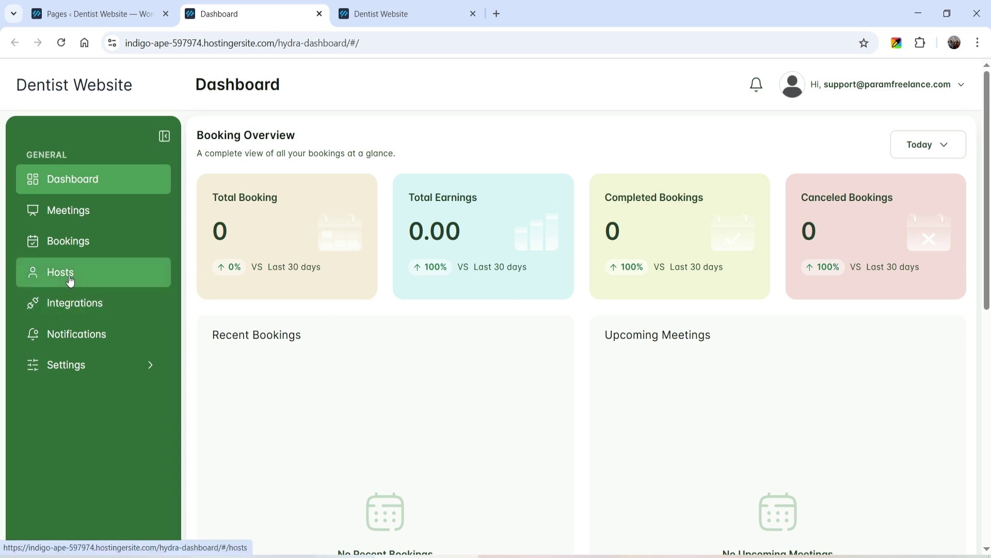
- View the Hydra Register page from the site's page list in a new browser tab
{"action": "left_click", "coordinate": [62, 14]}
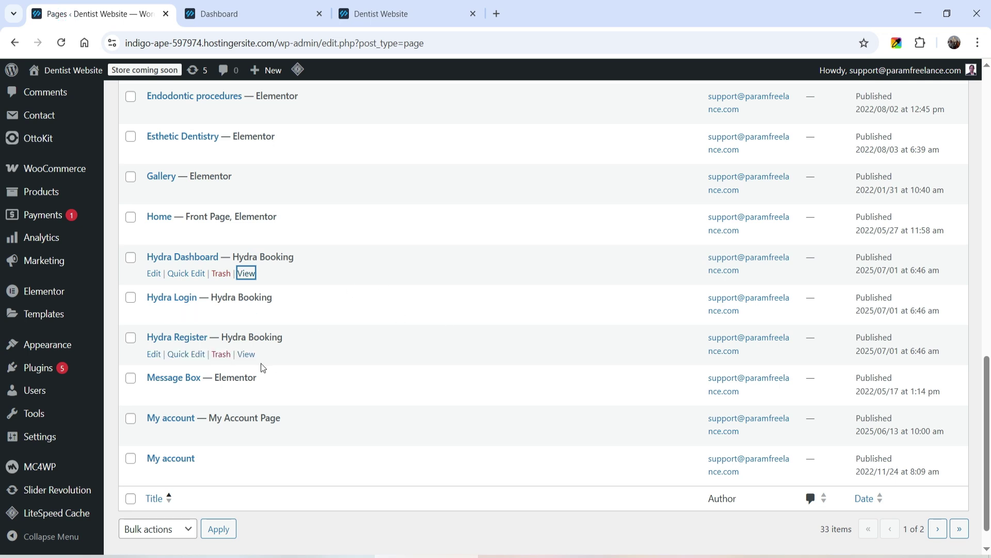
{"action": "right_click", "coordinate": [247, 355]}
{"action": "left_click", "coordinate": [300, 370]}
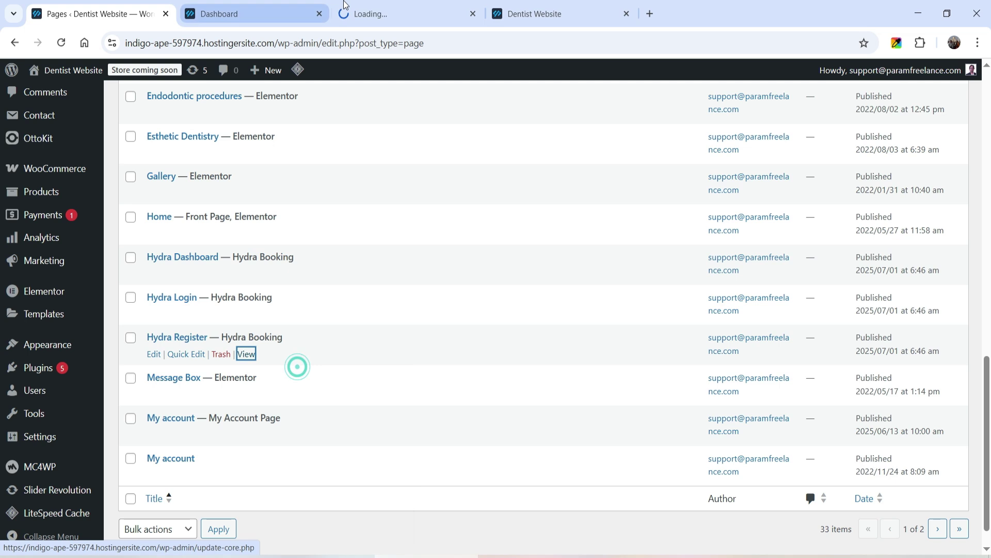
{"action": "left_click", "coordinate": [383, 18]}
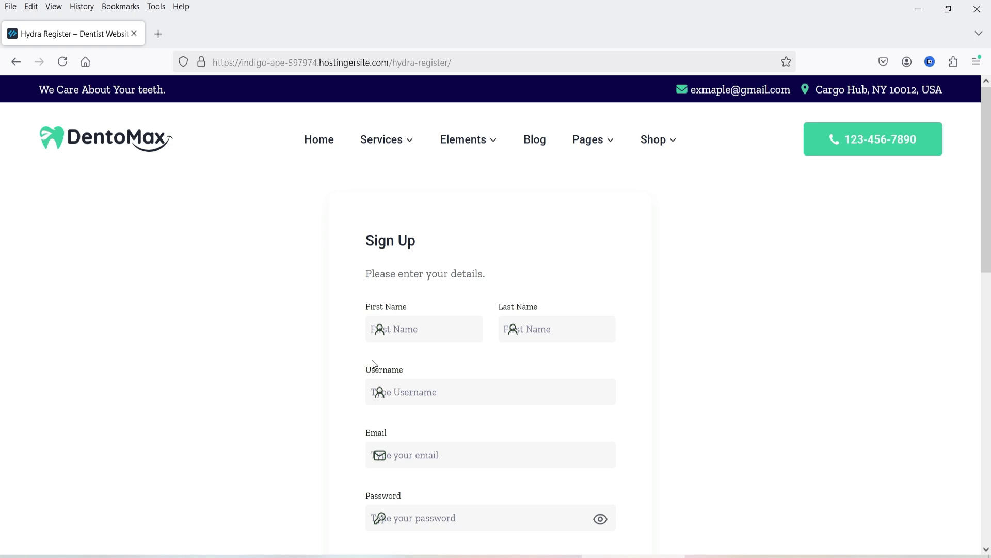
- On the Hydra Register page in Firefox, fill in the first name, last name, username and email for a new account
{"action": "left_click", "coordinate": [415, 330]}
{"action": "type", "text": "Jane"}
{"action": "key", "text": "Tab"}
{"action": "type", "text": "W"}
{"action": "key", "text": "Tab"}
{"action": "type", "text": "jane"}
{"action": "key", "text": "Tab"}
{"action": "type", "text": "jane@example.com"}
- Enter and confirm the account password, submit the sign-up form, and decline saving the password in the browser
{"action": "key", "text": "Tab"}
{"action": "type", "text": "********"}
{"action": "key", "text": "Tab"}
{"action": "type", "text": "********"}
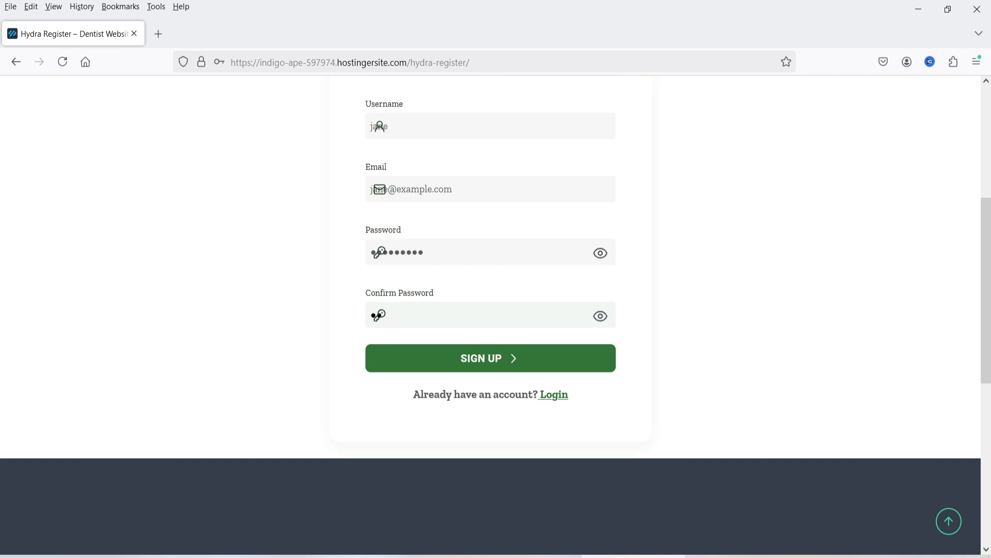
{"action": "left_click", "coordinate": [486, 361]}
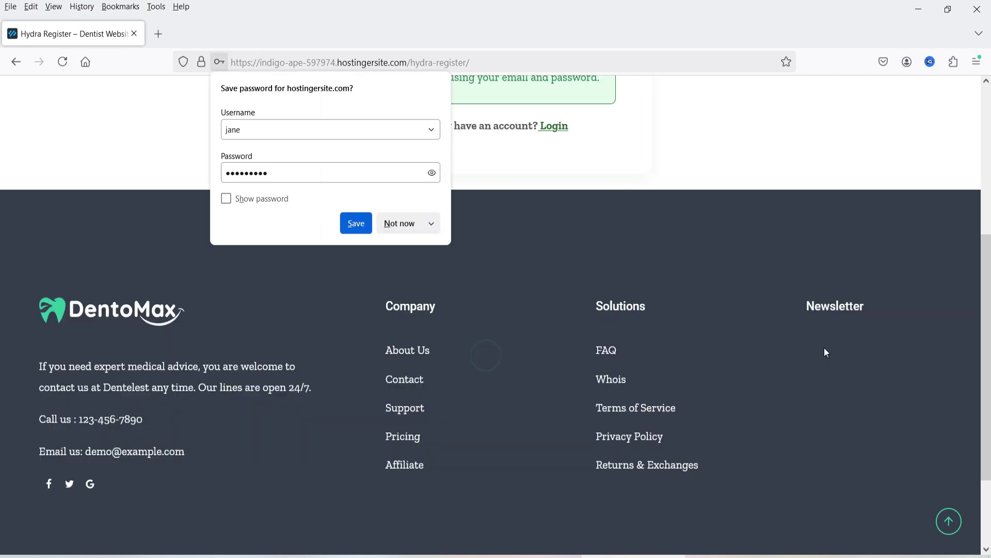
{"action": "scroll", "coordinate": [553, 283], "scroll_direction": "up", "scroll_amount": 3}
{"action": "left_click", "coordinate": [410, 225]}
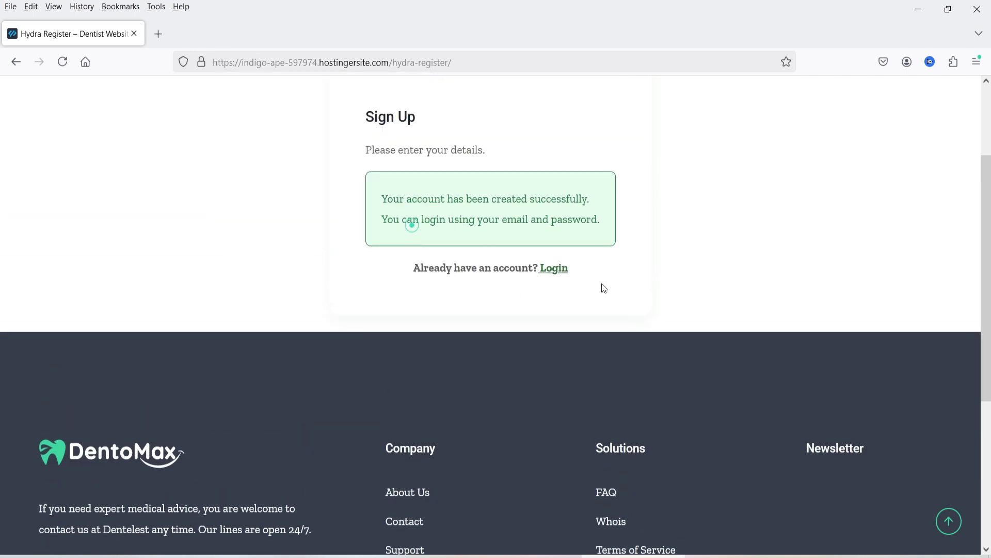
- Log in to the new account with its email and password, and decline saving the password in the browser
{"action": "left_click", "coordinate": [561, 274]}
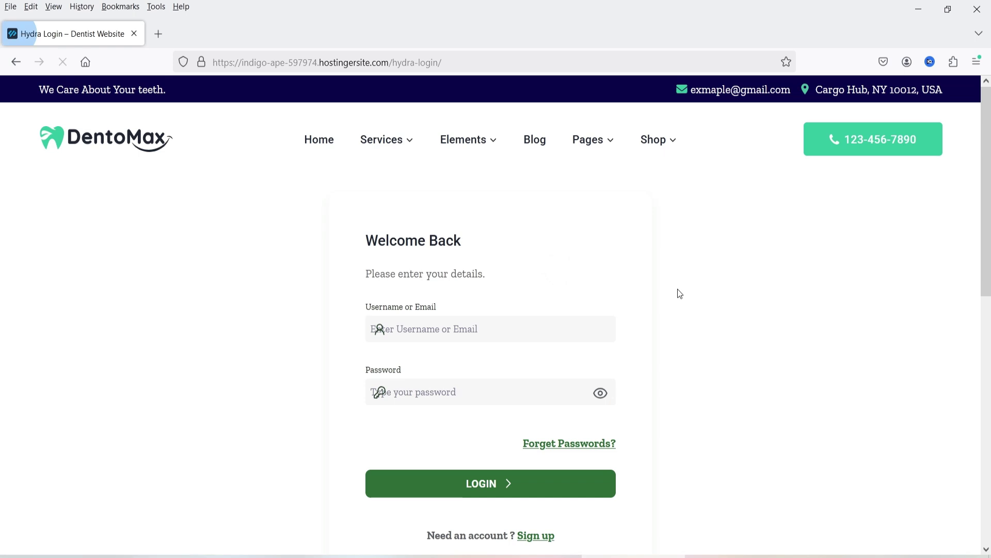
{"action": "left_click", "coordinate": [451, 324]}
{"action": "type", "text": "jane@example.com"}
{"action": "key", "text": "Tab"}
{"action": "type", "text": "•••••••••"}
{"action": "left_click", "coordinate": [493, 490]}
{"action": "left_click", "coordinate": [403, 222]}
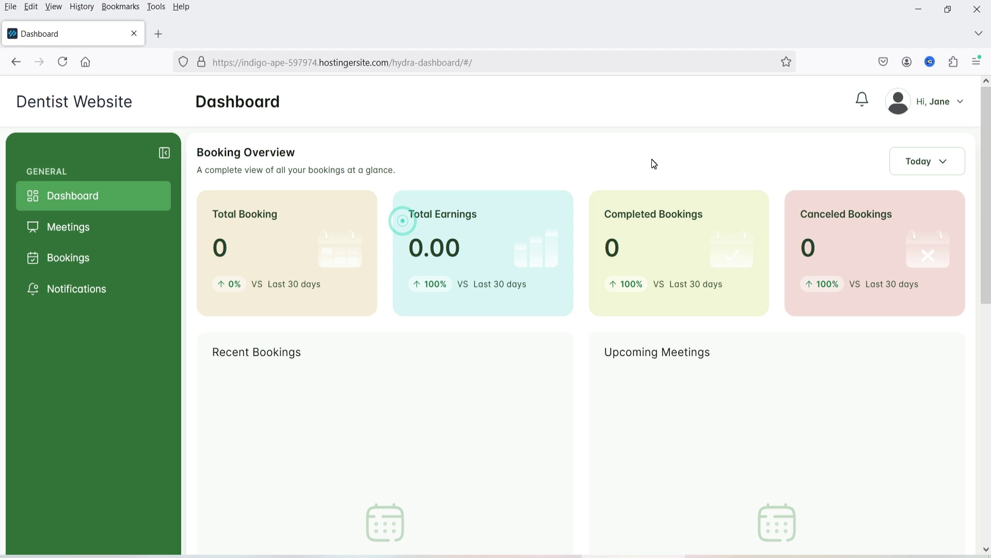
- Create a new One To One meeting from the host's Meetings section
{"action": "left_click", "coordinate": [77, 227]}
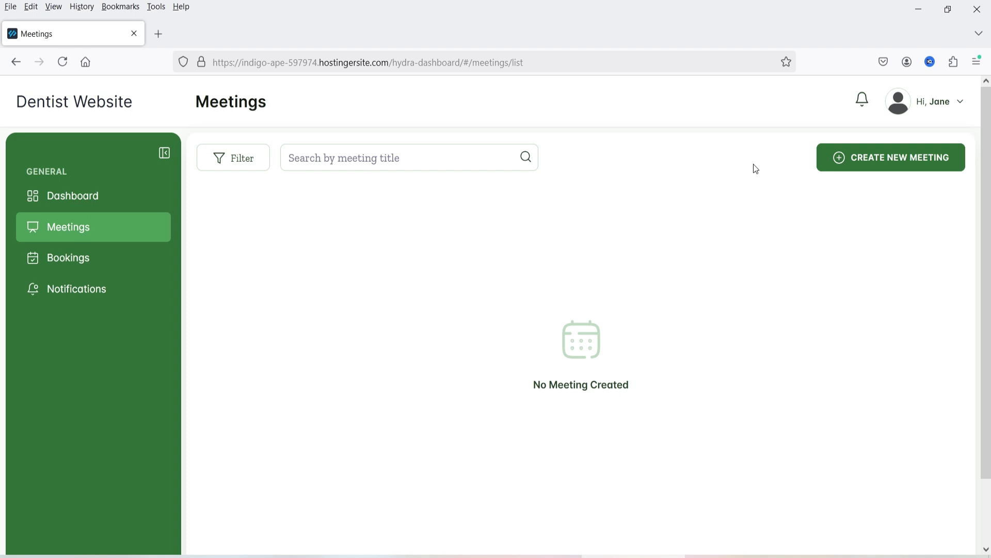
{"action": "left_click", "coordinate": [155, 258]}
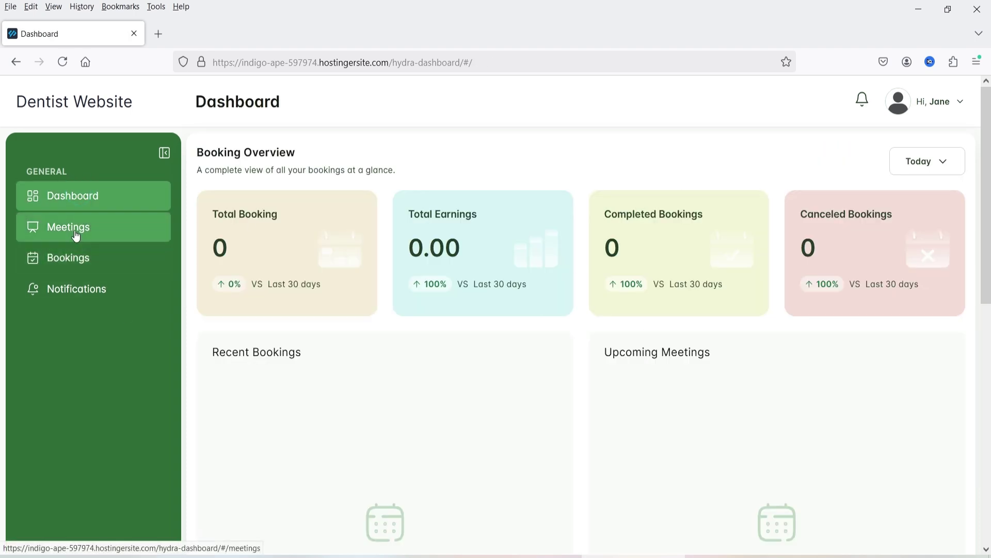
{"action": "left_click", "coordinate": [76, 235]}
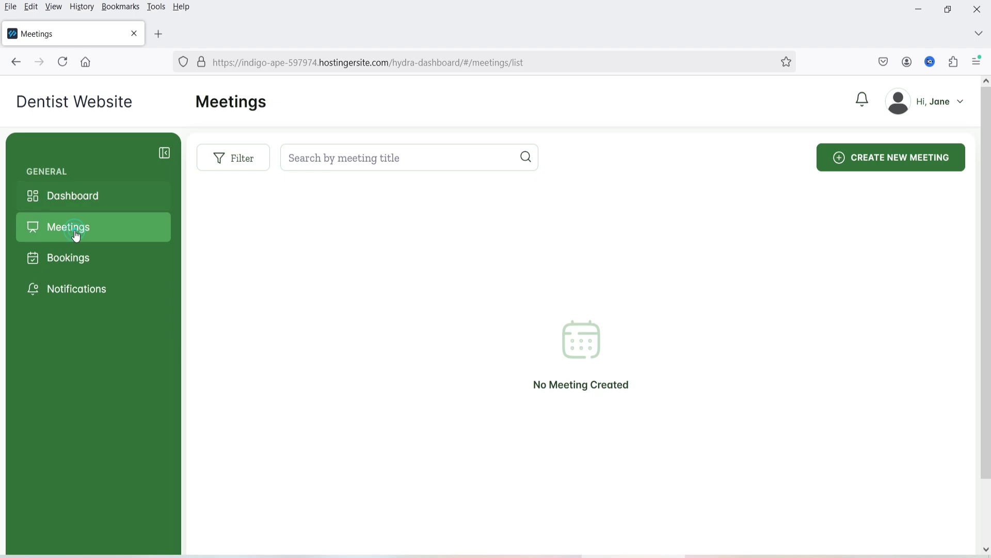
{"action": "left_click", "coordinate": [883, 166]}
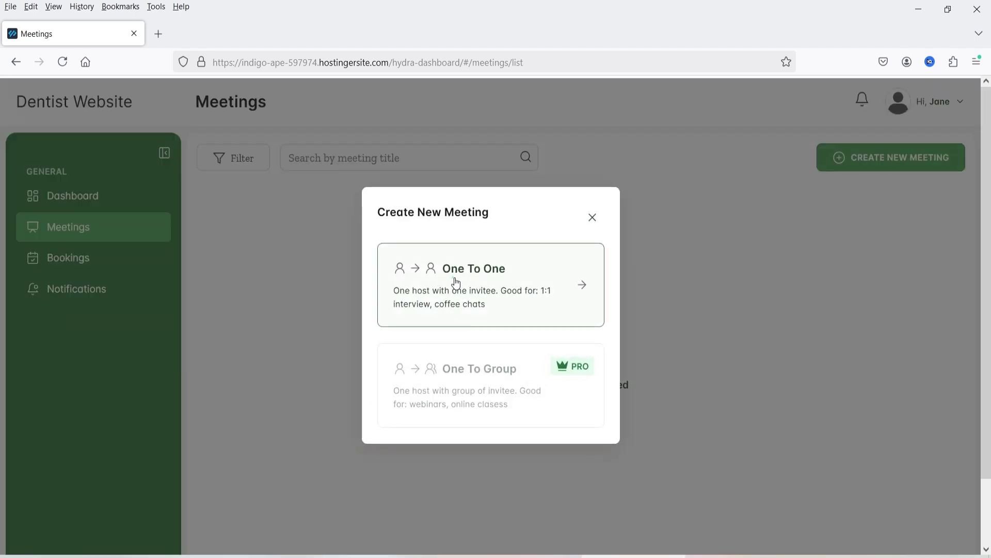
{"action": "left_click", "coordinate": [455, 280]}
- Title the meeting with "Dr.", the doctor's first name in possessive form, and "Meeting"
{"action": "left_click", "coordinate": [559, 253]}
{"action": "type", "text": "Jane"}
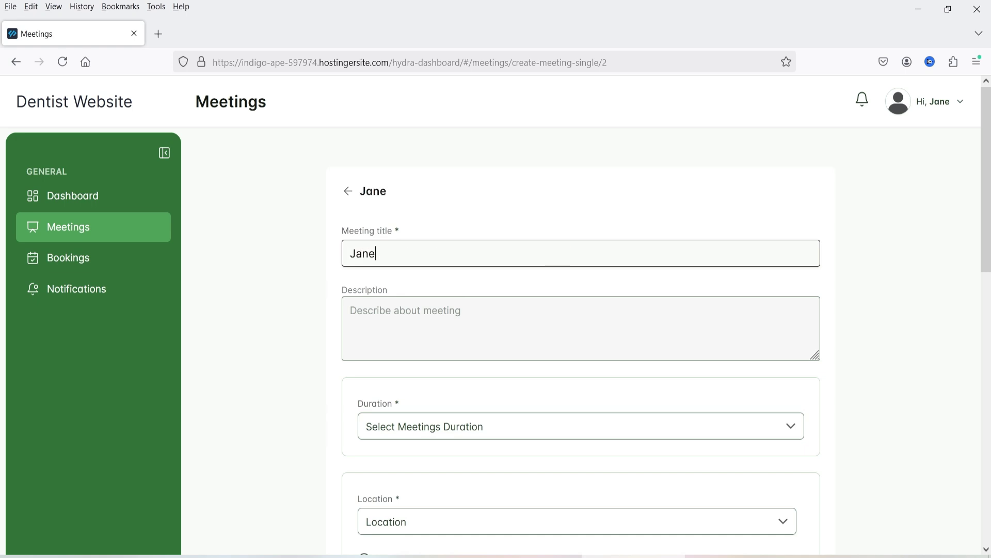
{"action": "type", "text": "'s Meeting"}
{"action": "left_click", "coordinate": [353, 253]}
{"action": "type", "text": "F"}
{"action": "key", "text": "BackSpace"}
{"action": "type", "text": "Dr."}
- Leave the description empty and set the meeting duration to 30 minutes
{"action": "left_click", "coordinate": [414, 329]}
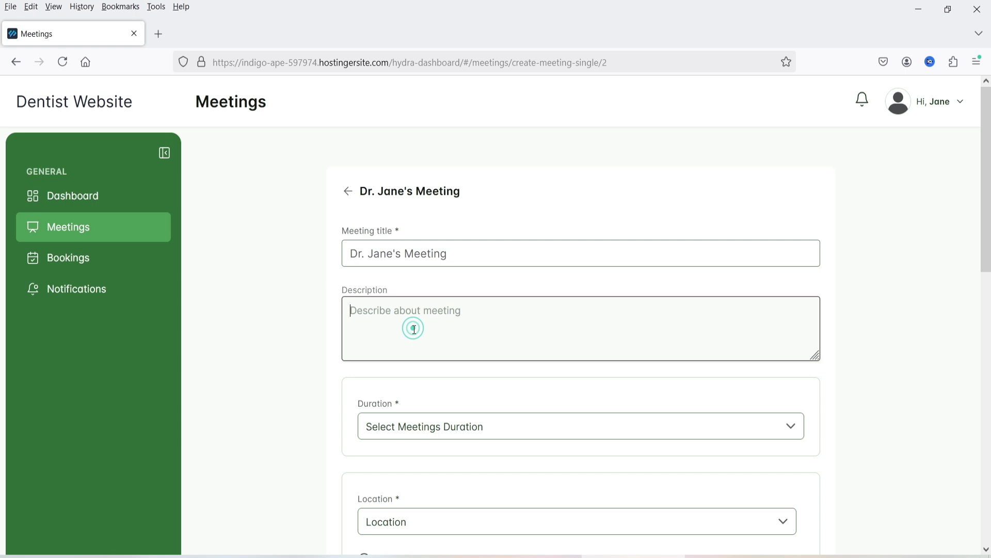
{"action": "scroll", "coordinate": [487, 345], "scroll_direction": "down", "scroll_amount": 3}
{"action": "left_click", "coordinate": [438, 294]}
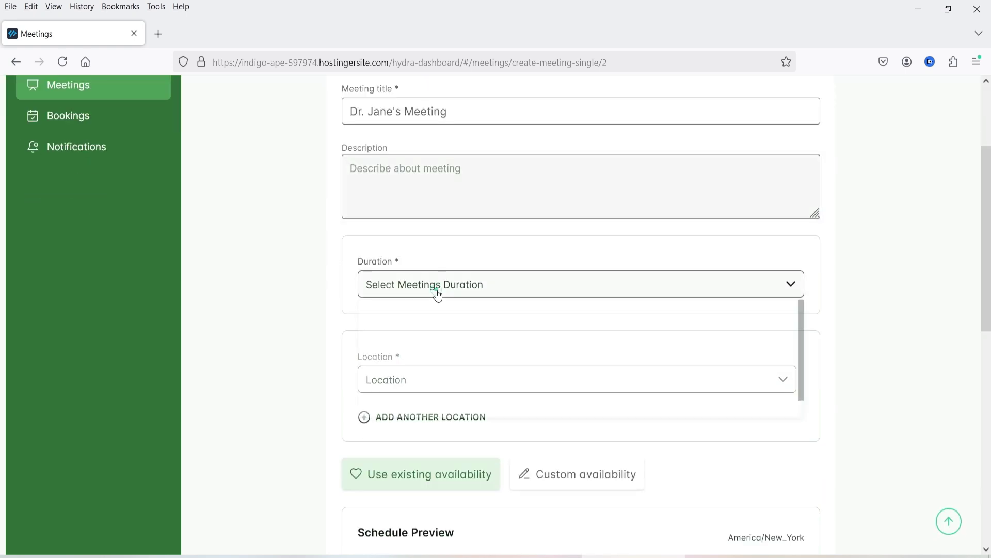
{"action": "left_click", "coordinate": [435, 351]}
{"action": "scroll", "coordinate": [299, 262], "scroll_direction": "down", "scroll_amount": 3}
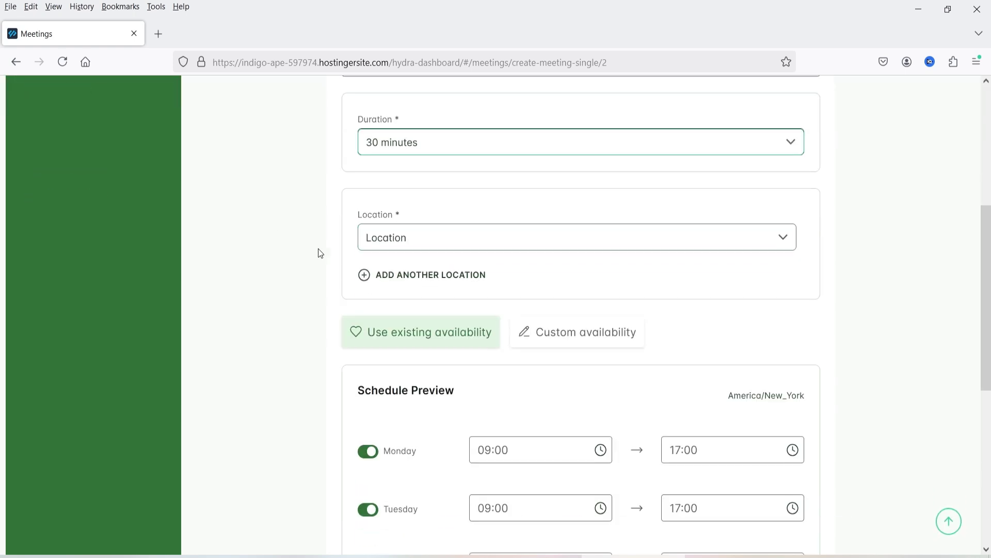
- Set the meeting location to In Person (Organizer Address) with the address New York
{"action": "left_click", "coordinate": [441, 239]}
{"action": "scroll", "coordinate": [461, 296], "scroll_direction": "down", "scroll_amount": 2}
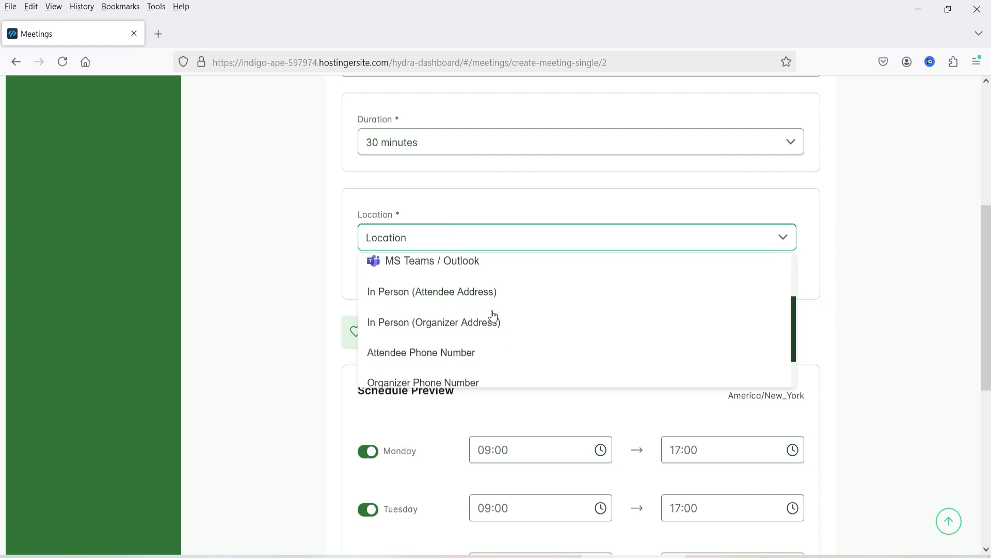
{"action": "left_click", "coordinate": [445, 325]}
{"action": "left_click", "coordinate": [667, 241]}
{"action": "type", "text": "In"}
{"action": "key", "text": "BackSpace"}
{"action": "type", "text": "New York"}
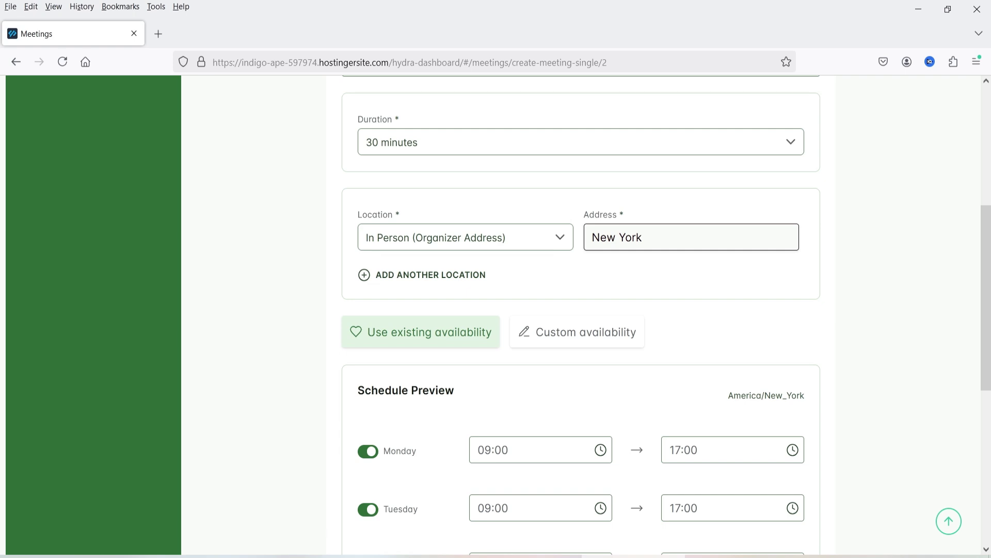
{"action": "left_click", "coordinate": [468, 242]}
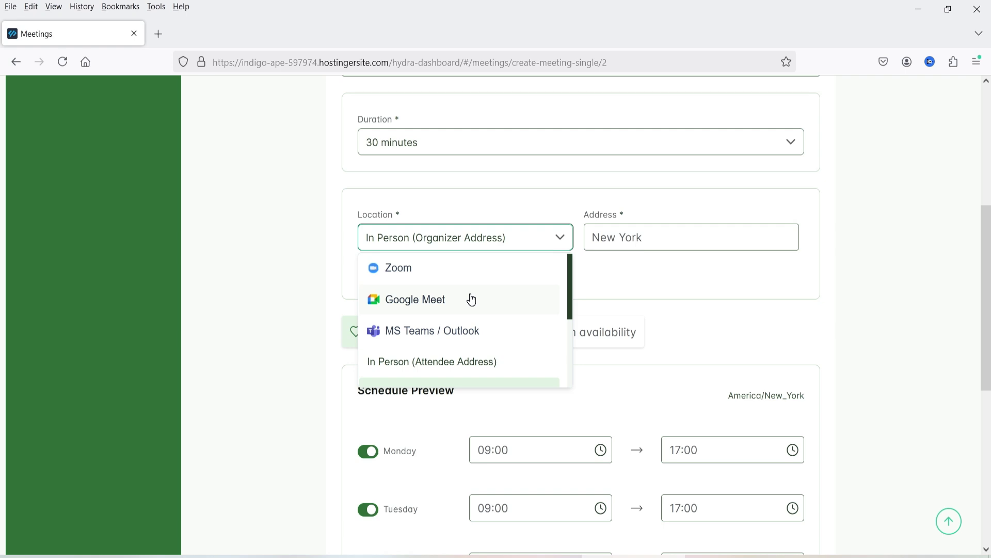
{"action": "left_click", "coordinate": [896, 287]}
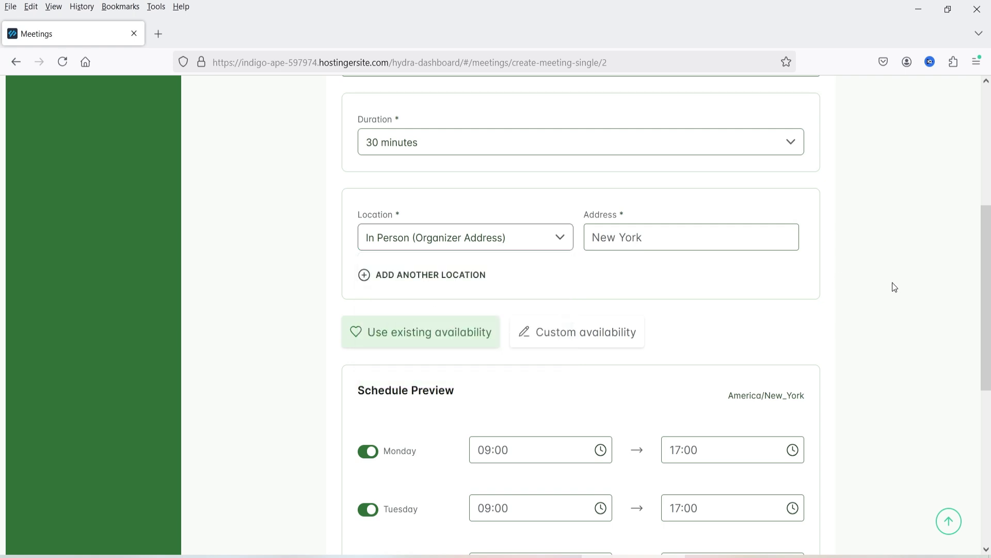
- Review the existing availability schedule for the week and save the new meeting
{"action": "scroll", "coordinate": [883, 271], "scroll_direction": "down", "scroll_amount": 2}
{"action": "scroll", "coordinate": [562, 297], "scroll_direction": "down", "scroll_amount": 4}
{"action": "scroll", "coordinate": [500, 267], "scroll_direction": "up", "scroll_amount": 3}
{"action": "scroll", "coordinate": [397, 201], "scroll_direction": "down", "scroll_amount": 4}
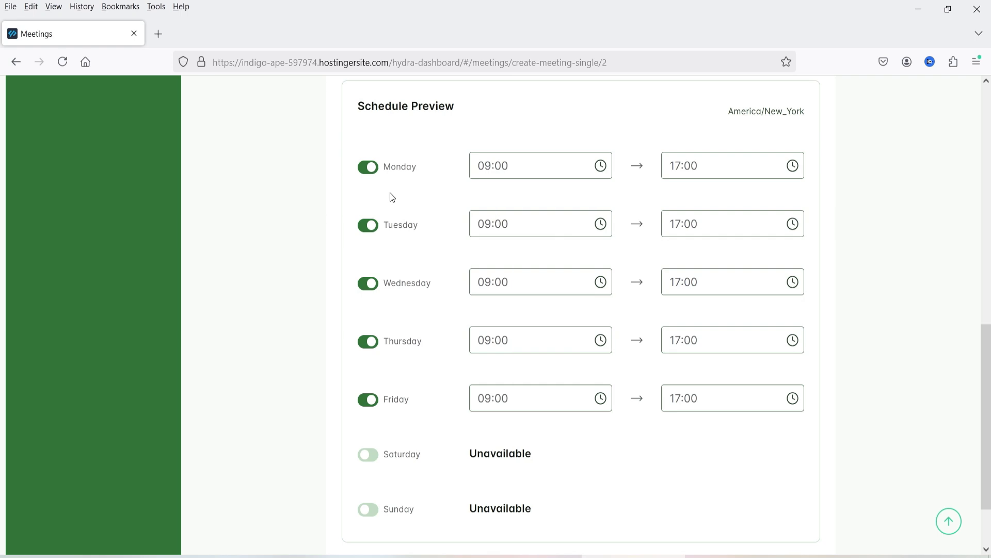
{"action": "scroll", "coordinate": [493, 359], "scroll_direction": "down", "scroll_amount": 2}
{"action": "left_click", "coordinate": [404, 491]}
{"action": "scroll", "coordinate": [381, 366], "scroll_direction": "up", "scroll_amount": 5}
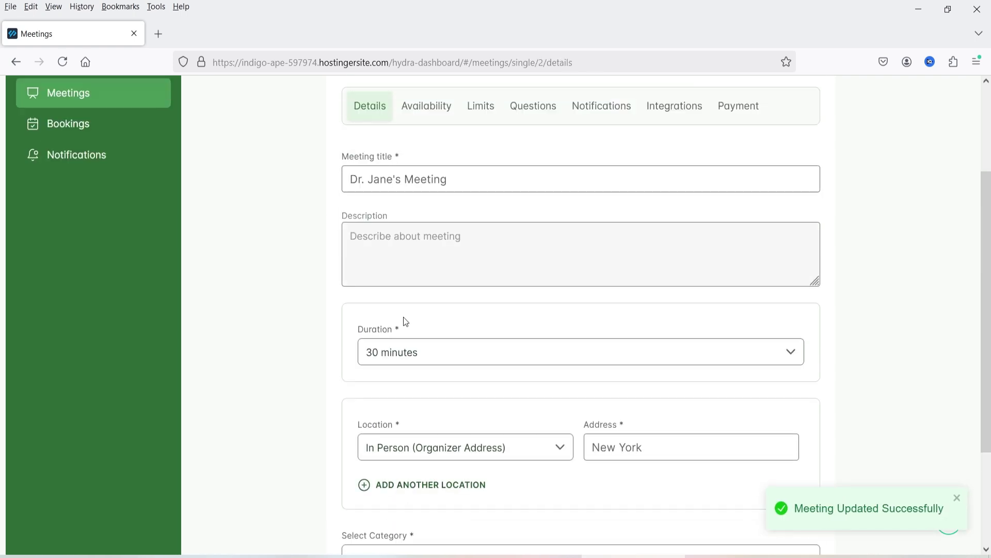
- In the meeting's Limits, set the meeting interval to No interval and save the settings
{"action": "left_click", "coordinate": [431, 193]}
{"action": "scroll", "coordinate": [436, 222], "scroll_direction": "up", "scroll_amount": 2}
{"action": "left_click", "coordinate": [481, 241]}
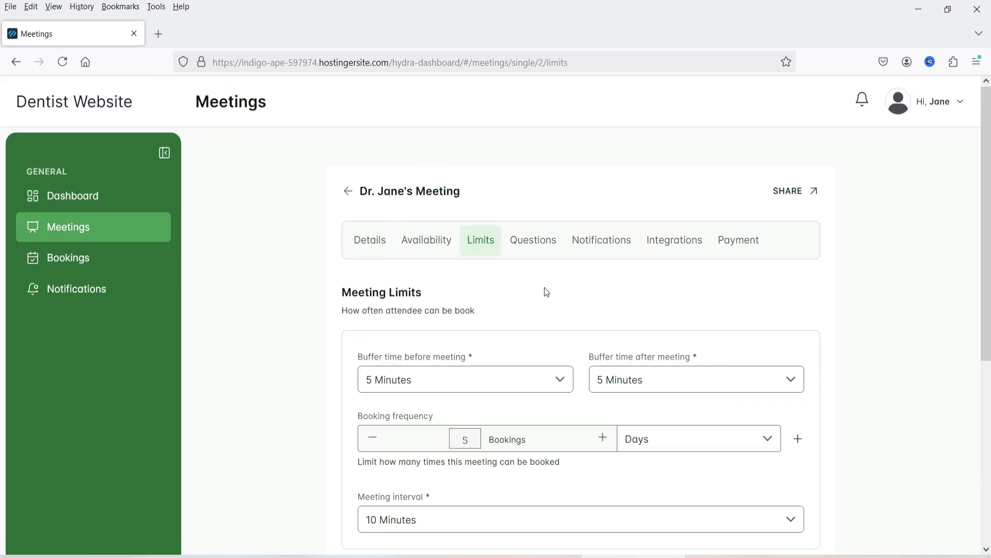
{"action": "scroll", "coordinate": [542, 289], "scroll_direction": "down", "scroll_amount": 2}
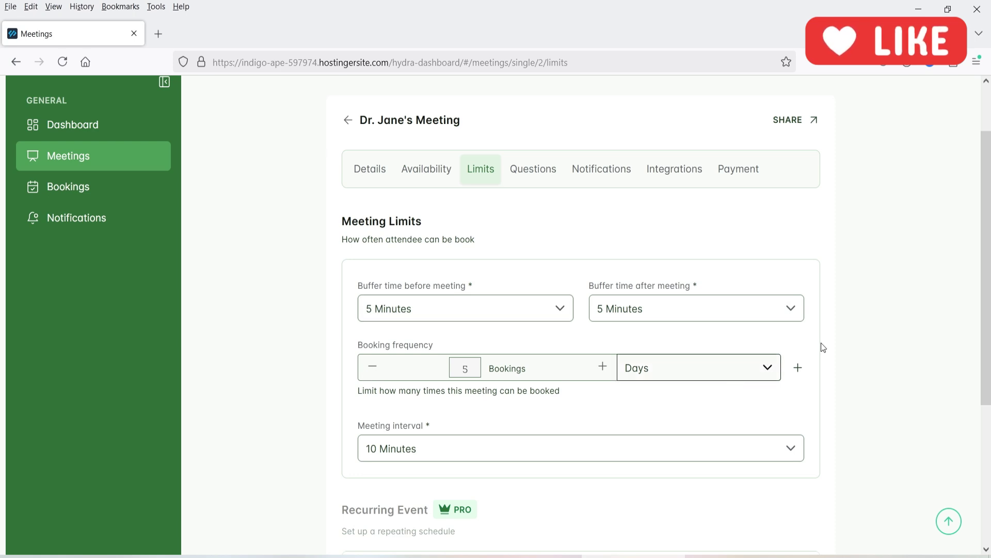
{"action": "scroll", "coordinate": [832, 334], "scroll_direction": "down", "scroll_amount": 2}
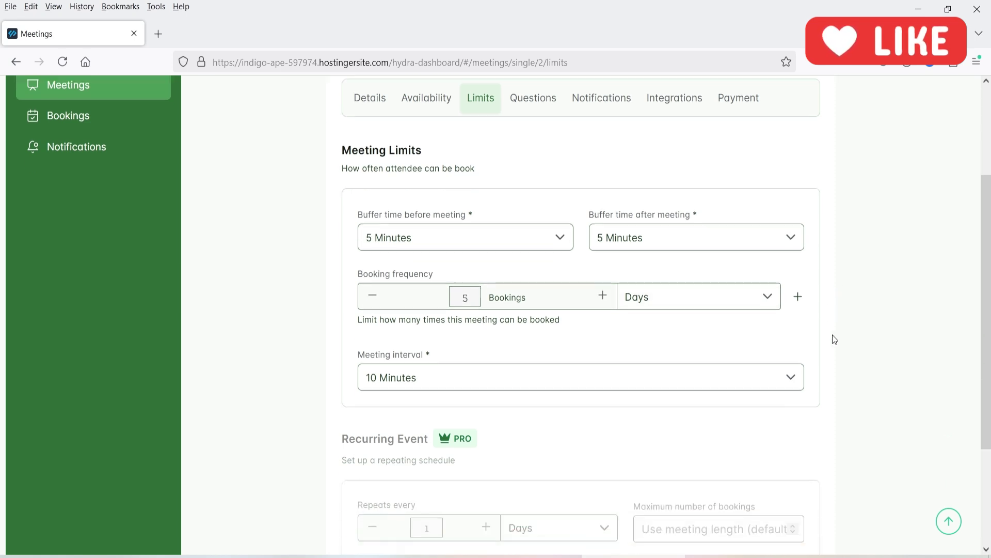
{"action": "left_click", "coordinate": [401, 377]}
{"action": "left_click", "coordinate": [406, 412]}
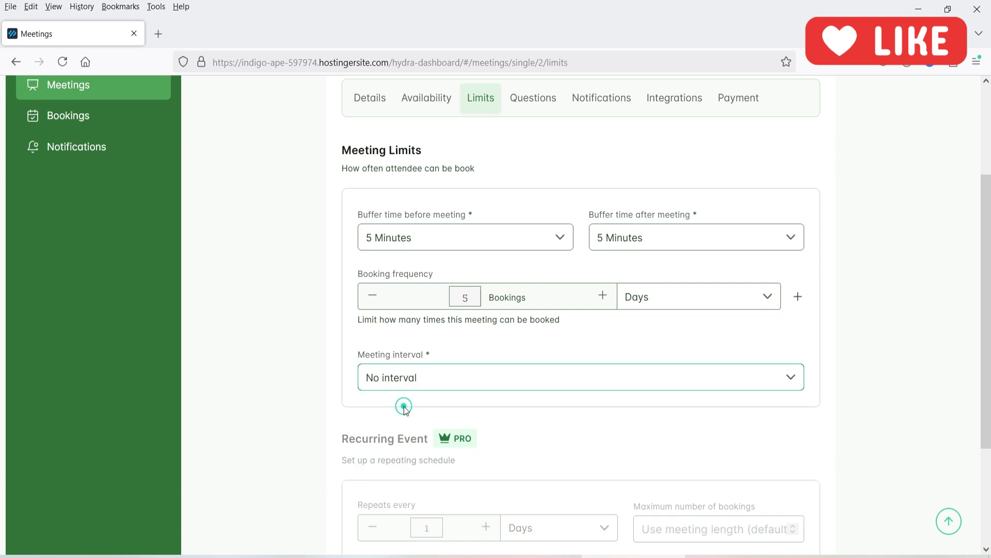
{"action": "scroll", "coordinate": [480, 339], "scroll_direction": "down", "scroll_amount": 4}
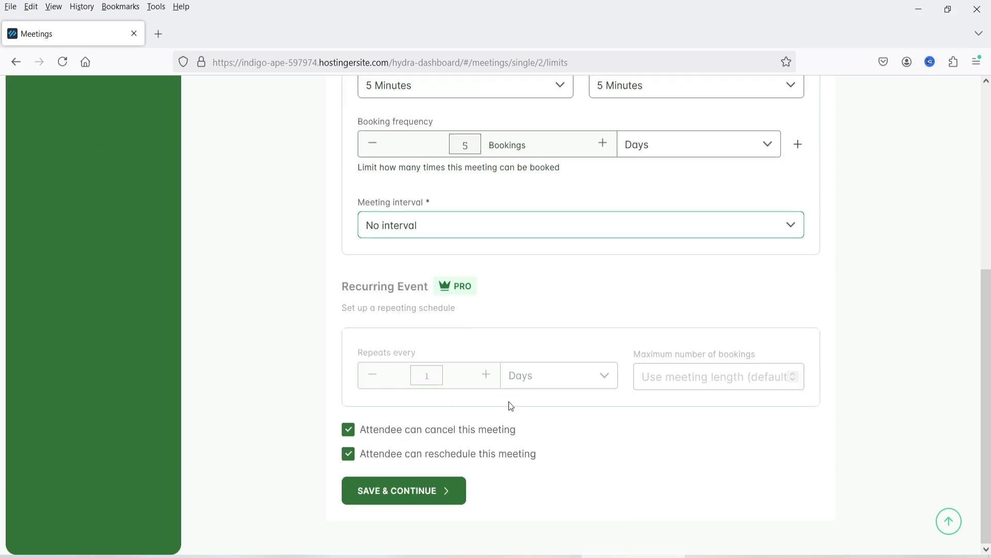
{"action": "left_click", "coordinate": [396, 501]}
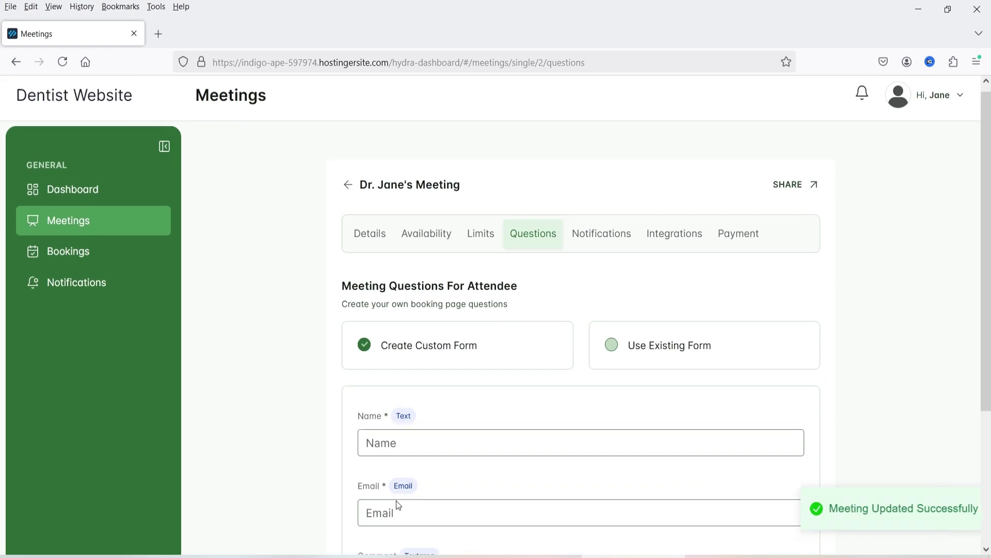
- Add a question of field type Phone to the custom attendee form
{"action": "scroll", "coordinate": [473, 341], "scroll_direction": "down", "scroll_amount": 2}
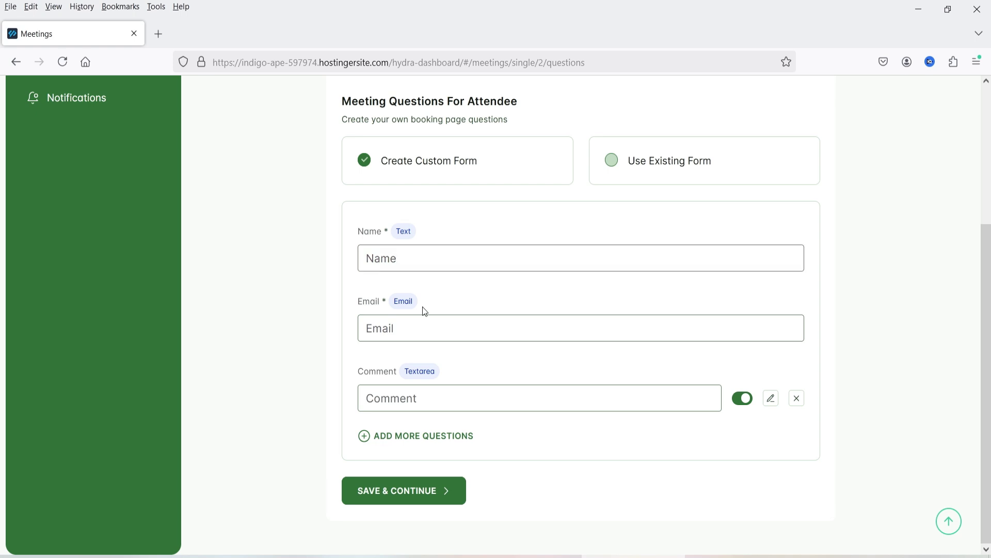
{"action": "left_click", "coordinate": [424, 438]}
{"action": "left_click", "coordinate": [485, 258]}
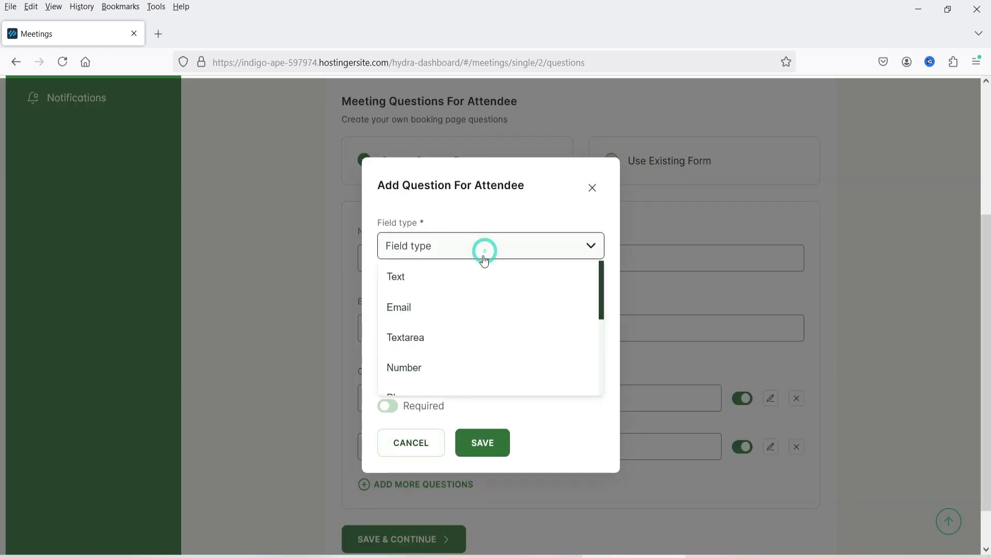
{"action": "scroll", "coordinate": [520, 340], "scroll_direction": "down", "scroll_amount": 2}
{"action": "left_click", "coordinate": [412, 339]}
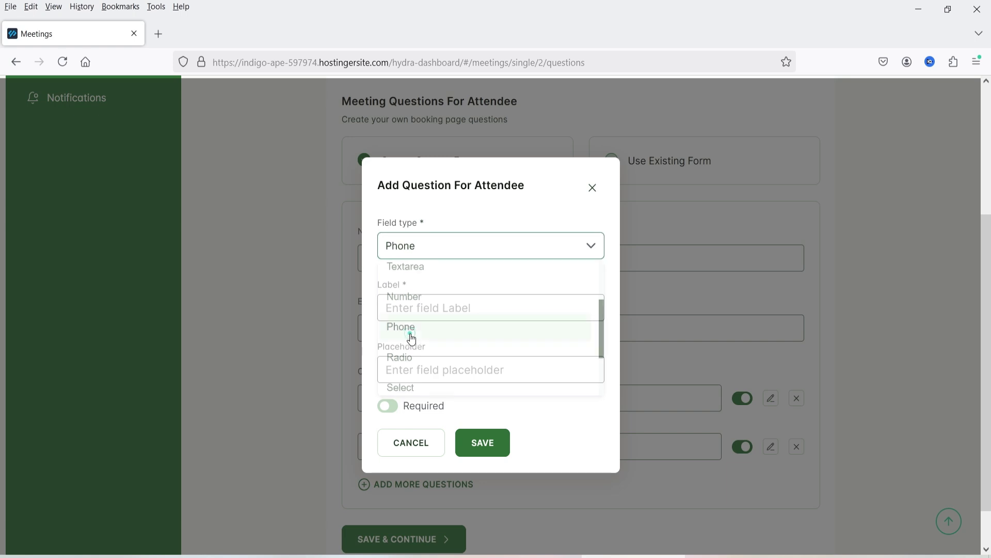
- Give the new question the label and placeholder "Phone", make it required, and save it
{"action": "left_click", "coordinate": [416, 306]}
{"action": "type", "text": "Ph"}
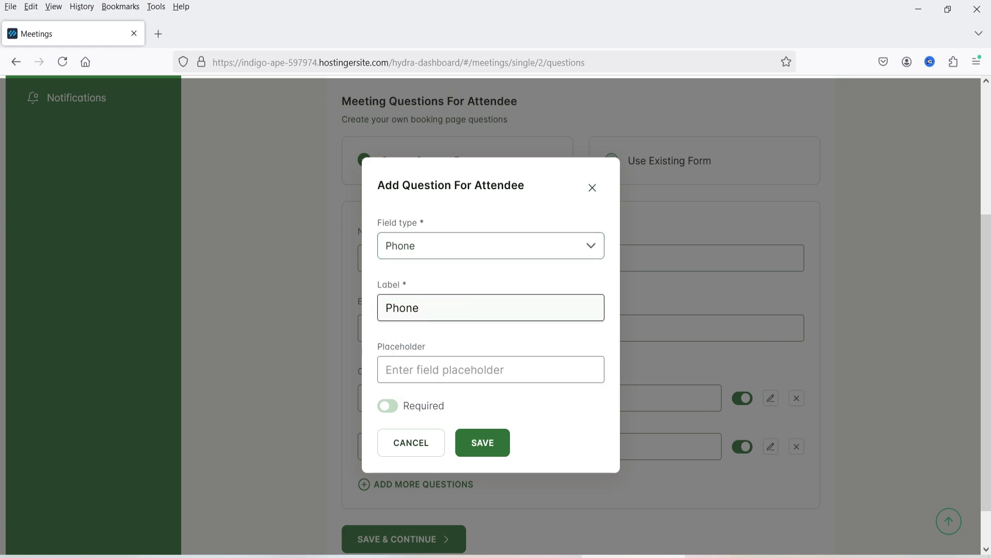
{"action": "type", "text": "one"}
{"action": "key", "text": "ctrl+a"}
{"action": "key", "text": "ctrl+c"}
{"action": "left_click", "coordinate": [431, 362]}
{"action": "key", "text": "ctrl+v"}
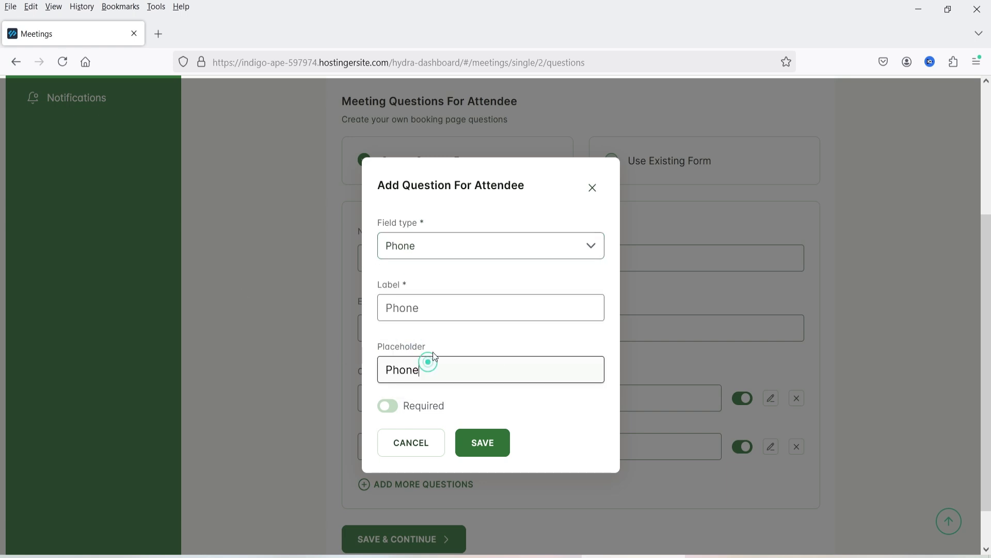
{"action": "left_click", "coordinate": [388, 406]}
{"action": "left_click", "coordinate": [495, 450]}
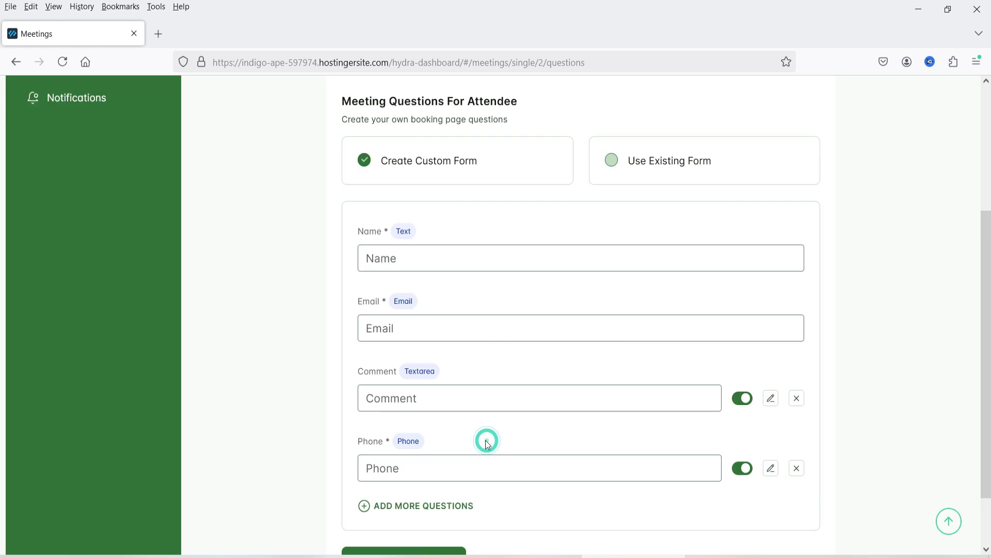
- Replace the Comment question with a new Textarea question that has "Comments" as its label and placeholder, and save it
{"action": "left_click", "coordinate": [448, 437]}
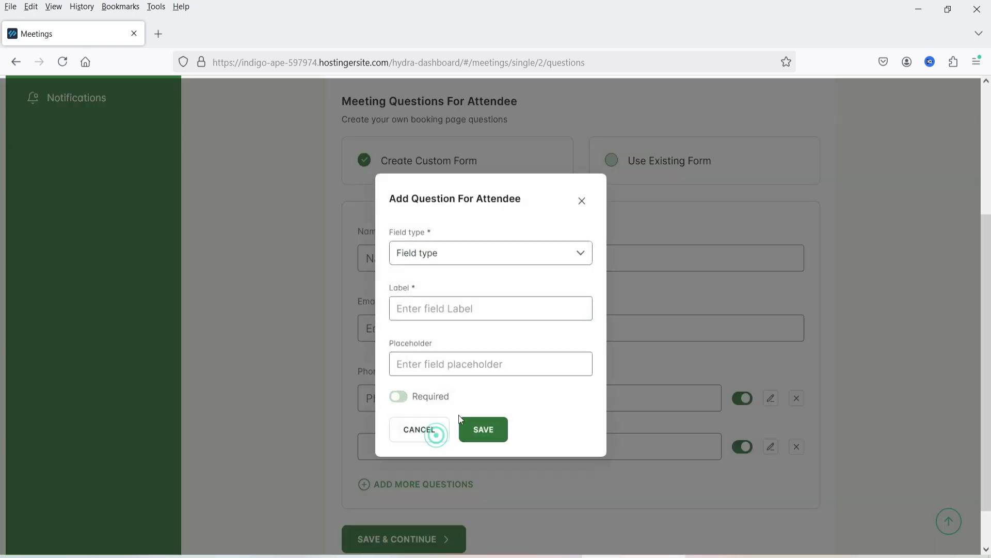
{"action": "left_click", "coordinate": [476, 252]}
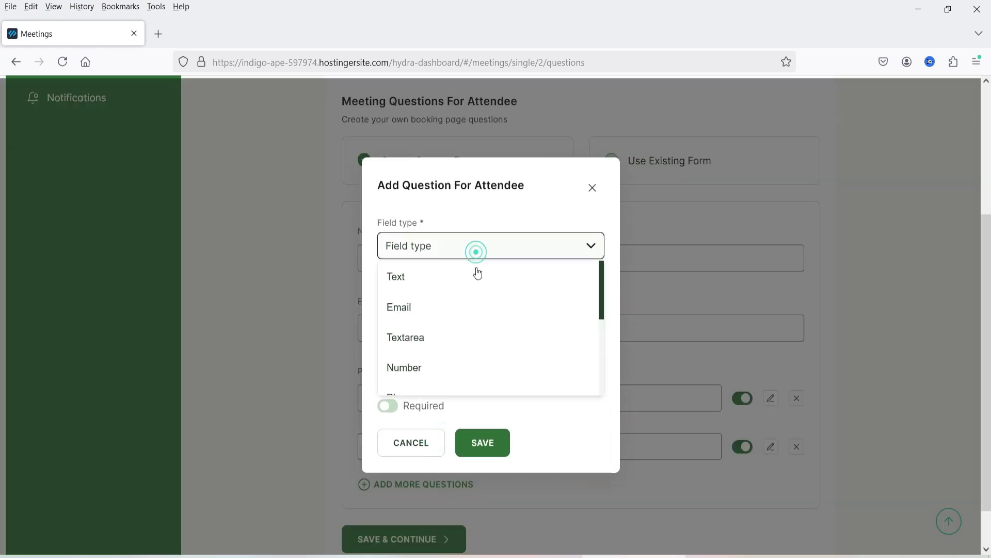
{"action": "left_click", "coordinate": [486, 341]}
{"action": "left_click", "coordinate": [446, 305]}
{"action": "type", "text": "Com"}
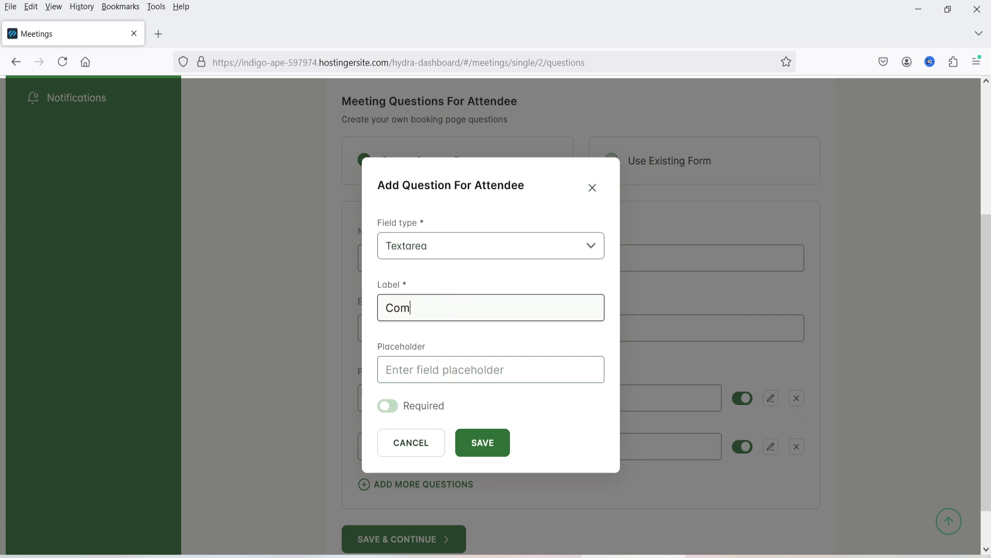
{"action": "type", "text": "ments"}
{"action": "key", "text": "ctrl+a"}
{"action": "key", "text": "ctrl+c"}
{"action": "left_click", "coordinate": [420, 368]}
{"action": "key", "text": "ctrl+v"}
{"action": "left_click", "coordinate": [490, 437]}
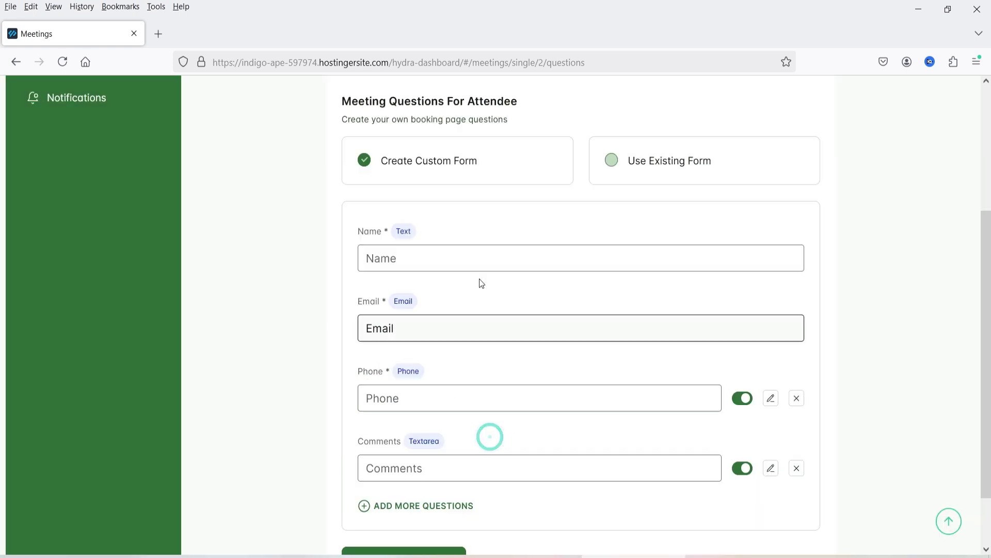
- Save the attendee questions and review the meeting's email and SMS notification settings for the host
{"action": "scroll", "coordinate": [508, 287], "scroll_direction": "down", "scroll_amount": 2}
{"action": "left_click", "coordinate": [417, 497]}
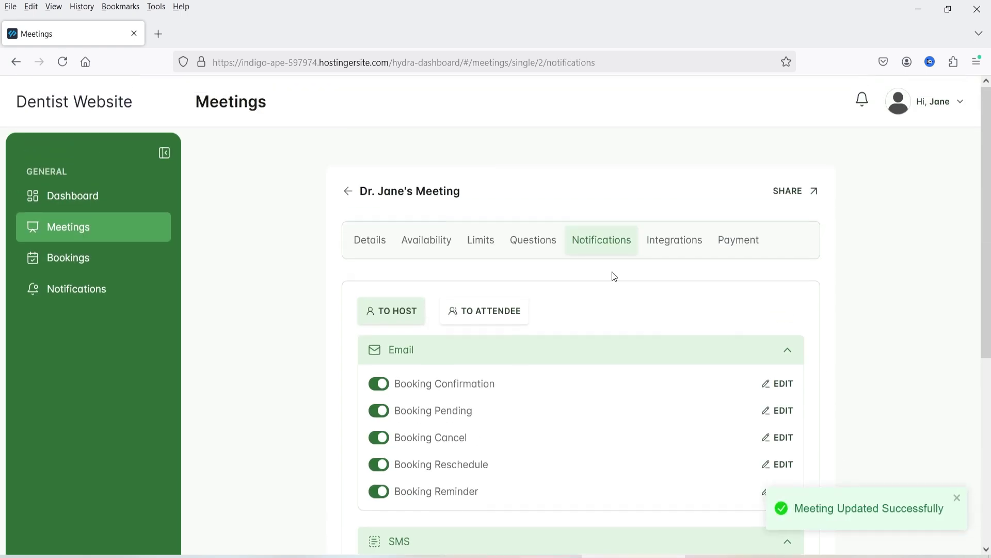
{"action": "scroll", "coordinate": [580, 330], "scroll_direction": "down", "scroll_amount": 5}
{"action": "scroll", "coordinate": [488, 314], "scroll_direction": "up", "scroll_amount": 2}
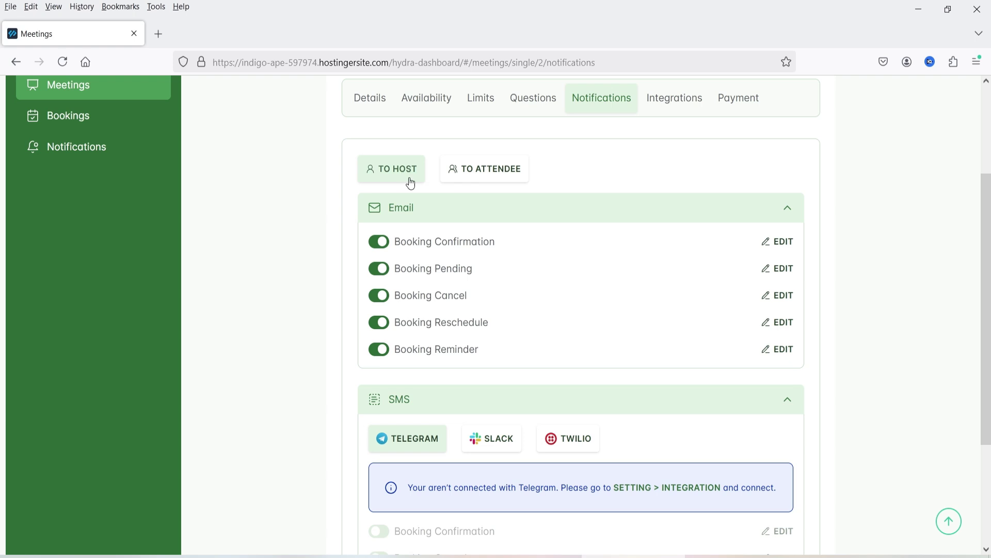
- Go through the meeting's Integrations and Payment settings without changing them, and finish saving the meeting
{"action": "left_click", "coordinate": [671, 108]}
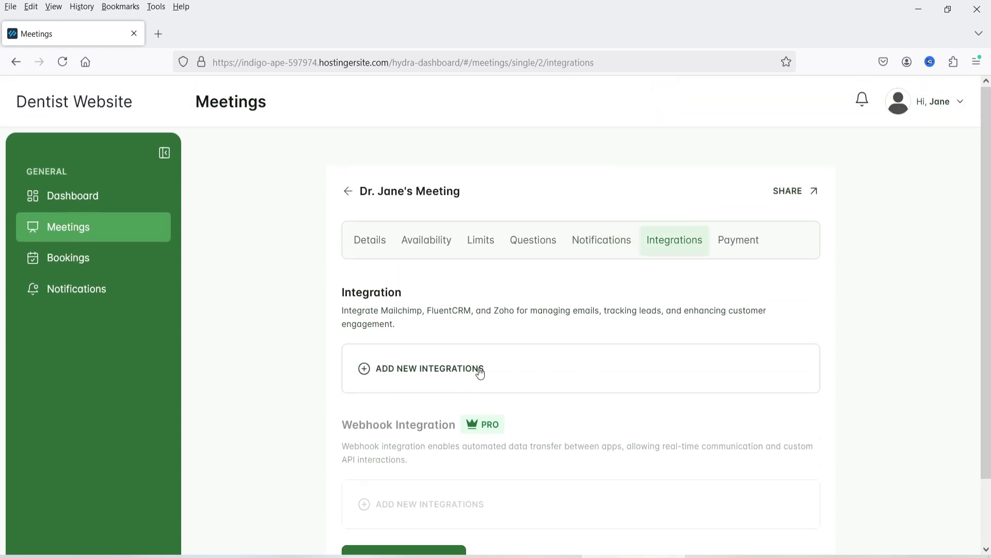
{"action": "left_click", "coordinate": [740, 241]}
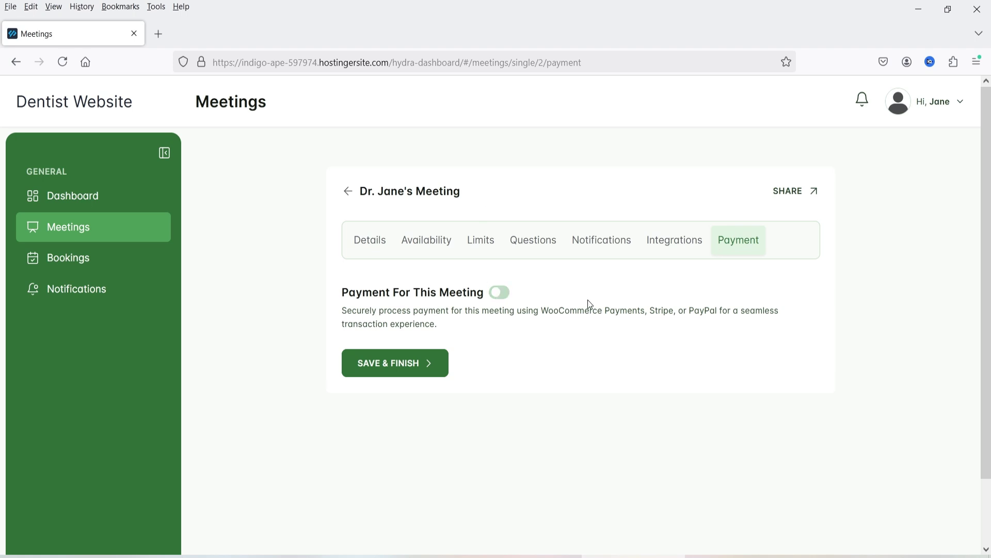
{"action": "left_click", "coordinate": [407, 369]}
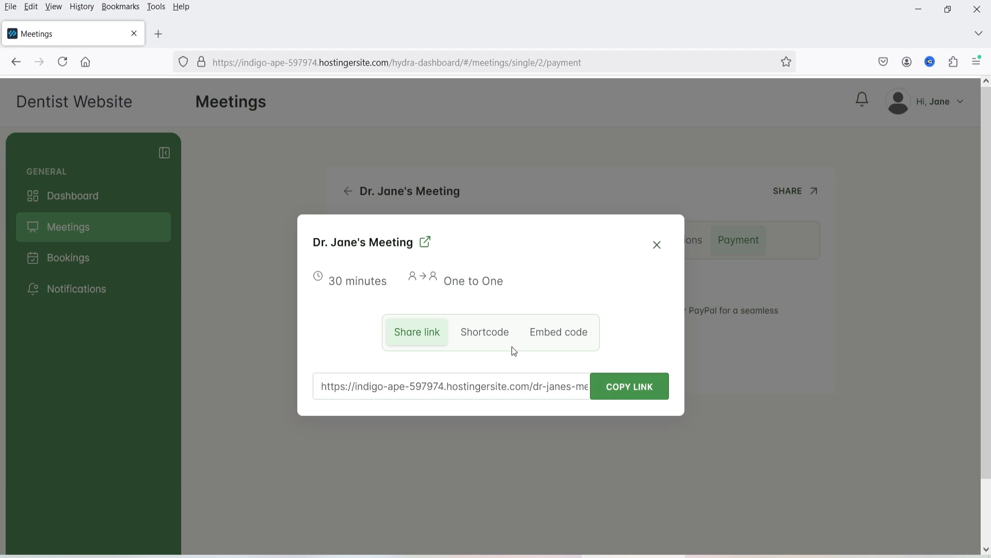
- Copy the meeting's share link, open it in a new browser tab, and look over the booking page
{"action": "left_click", "coordinate": [640, 392]}
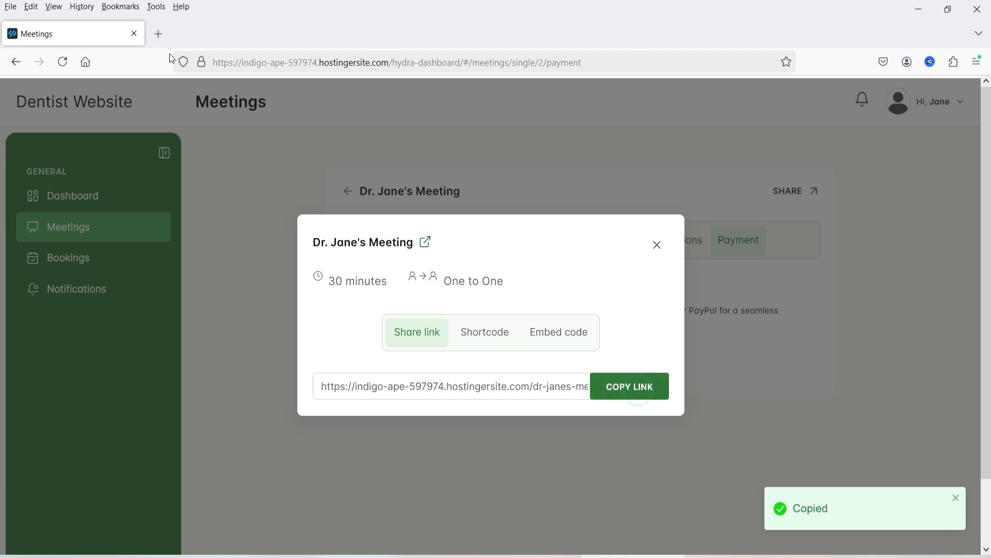
{"action": "key", "text": "ctrl+t"}
{"action": "key", "text": "ctrl+v"}
{"action": "key", "text": "Return"}
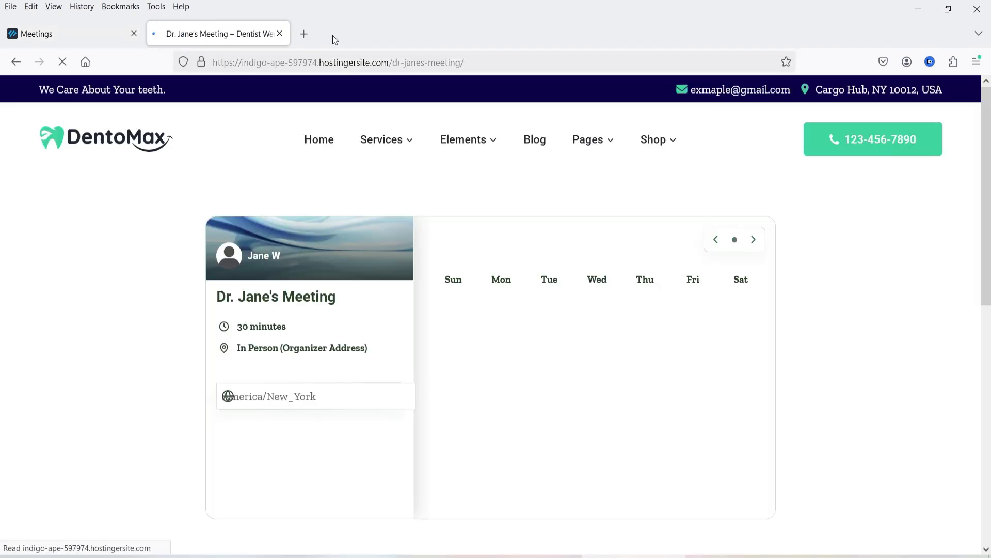
{"action": "scroll", "coordinate": [828, 333], "scroll_direction": "down", "scroll_amount": 4}
{"action": "scroll", "coordinate": [840, 326], "scroll_direction": "up", "scroll_amount": 5}
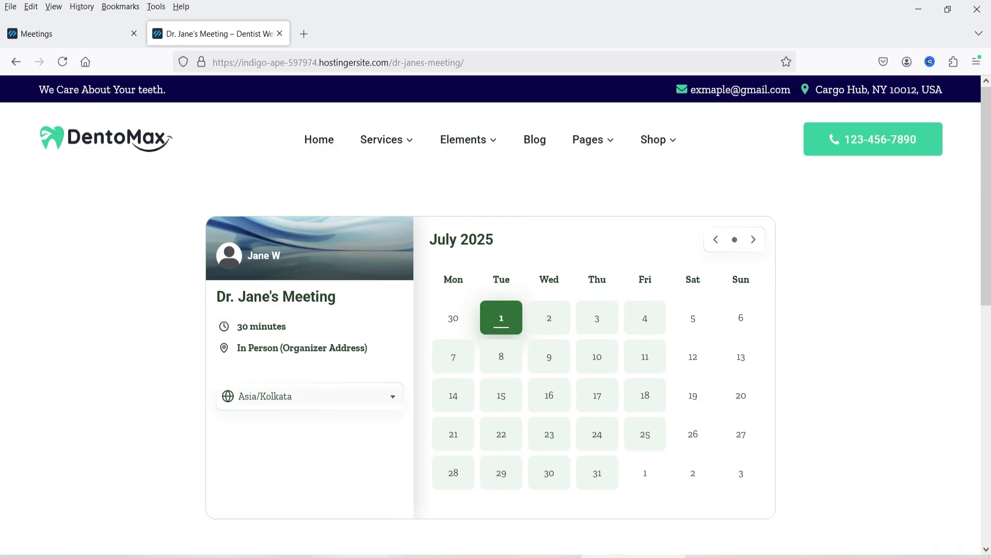
- Return to the meeting's sharing options and copy its shortcode [hydra_booking id="2"]
{"action": "left_click", "coordinate": [66, 31]}
{"action": "left_click", "coordinate": [471, 328]}
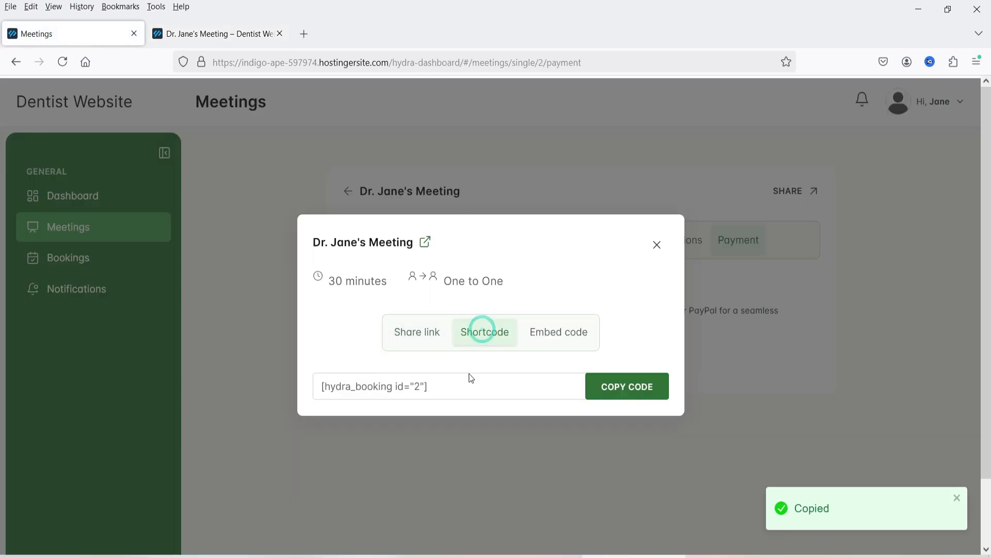
{"action": "left_click", "coordinate": [605, 391]}
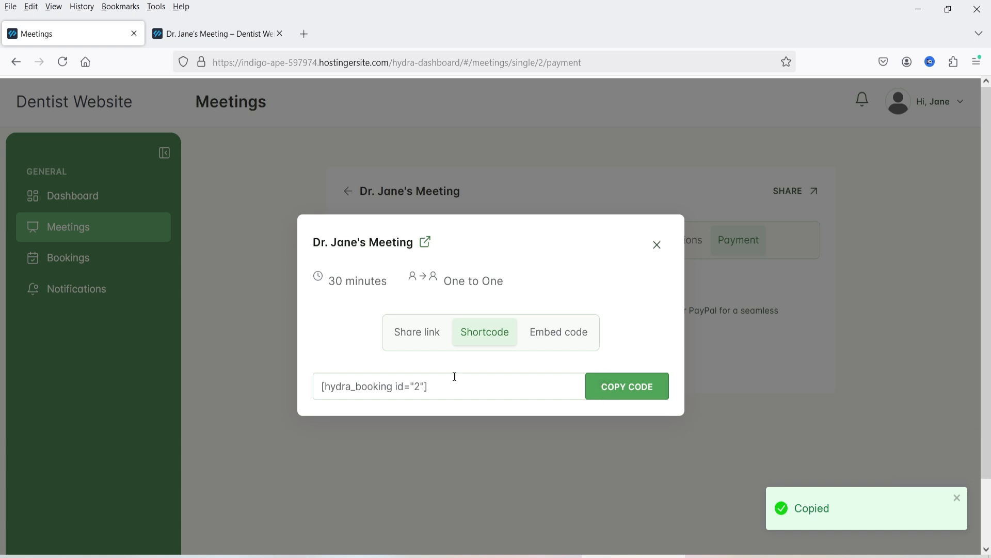
- Switch to the WordPress admin in Chrome and create a new page titled with the doctor's name followed by "Meeting"
{"action": "left_click", "coordinate": [428, 557]}
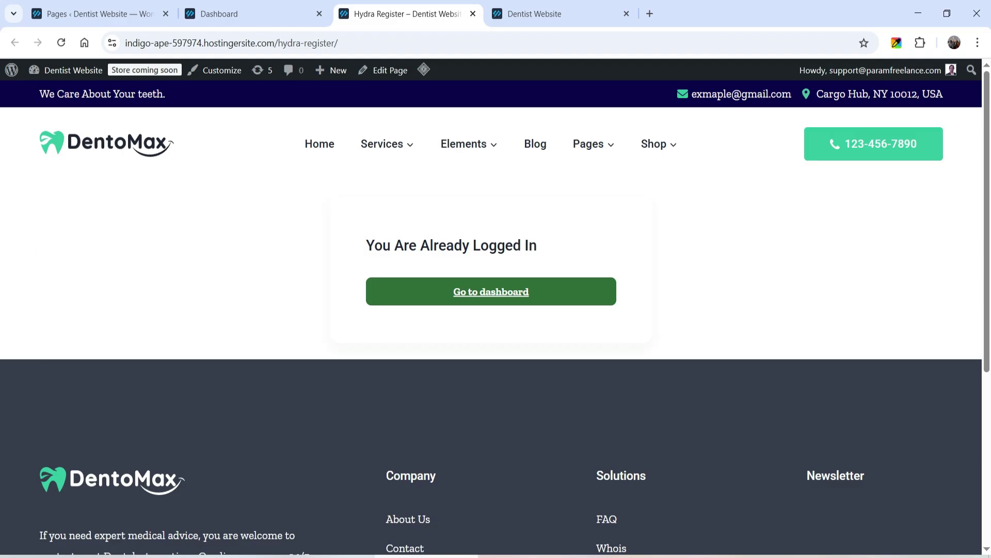
{"action": "left_click", "coordinate": [109, 4]}
{"action": "scroll", "coordinate": [361, 275], "scroll_direction": "up", "scroll_amount": 15}
{"action": "right_click", "coordinate": [184, 100]}
{"action": "left_click", "coordinate": [244, 108]}
{"action": "left_click", "coordinate": [539, 15]}
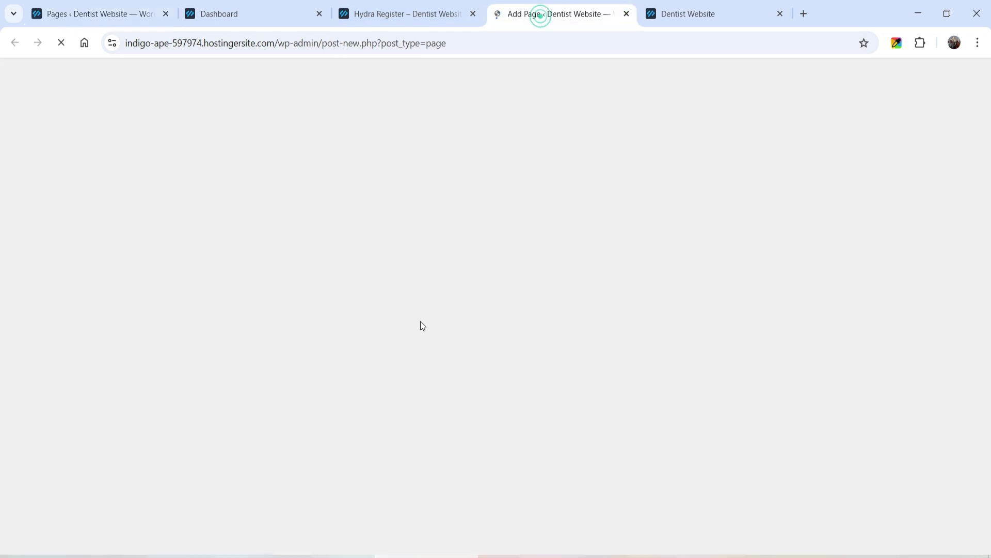
{"action": "type", "text": "Dr Jane"}
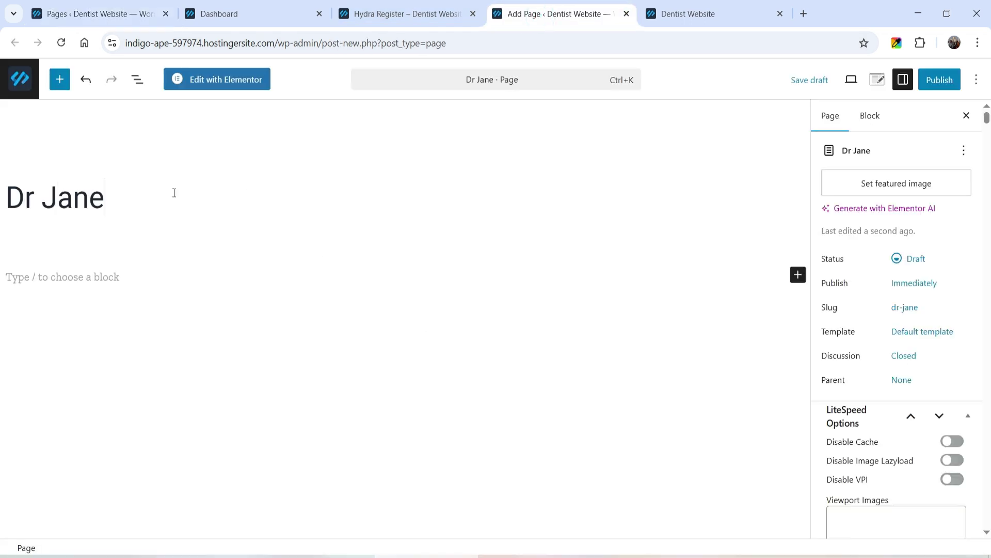
{"action": "type", "text": "'s Meeting"}
- Insert a Shortcode block in the page and paste [hydra_booking id="2"] into it
{"action": "left_click", "coordinate": [799, 275]}
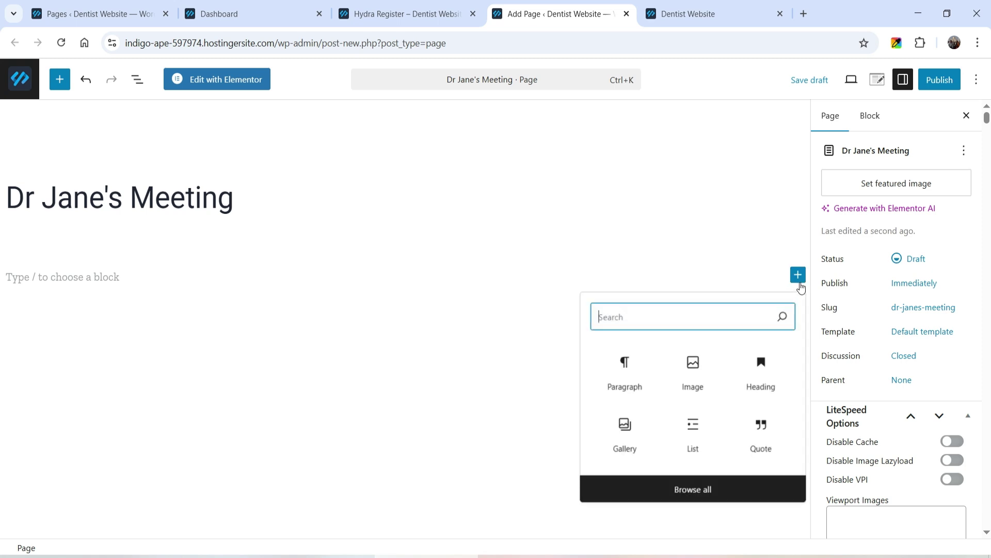
{"action": "type", "text": "short"}
{"action": "left_click", "coordinate": [624, 364]}
{"action": "key", "text": "ctrl+v"}
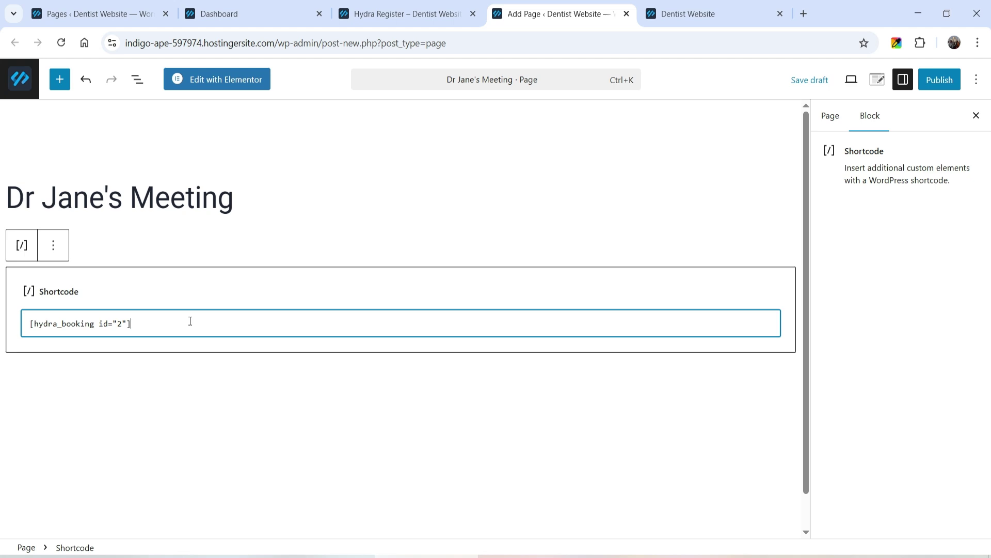
- Publish the page and view its booking calendar on the live site
{"action": "left_click", "coordinate": [936, 88]}
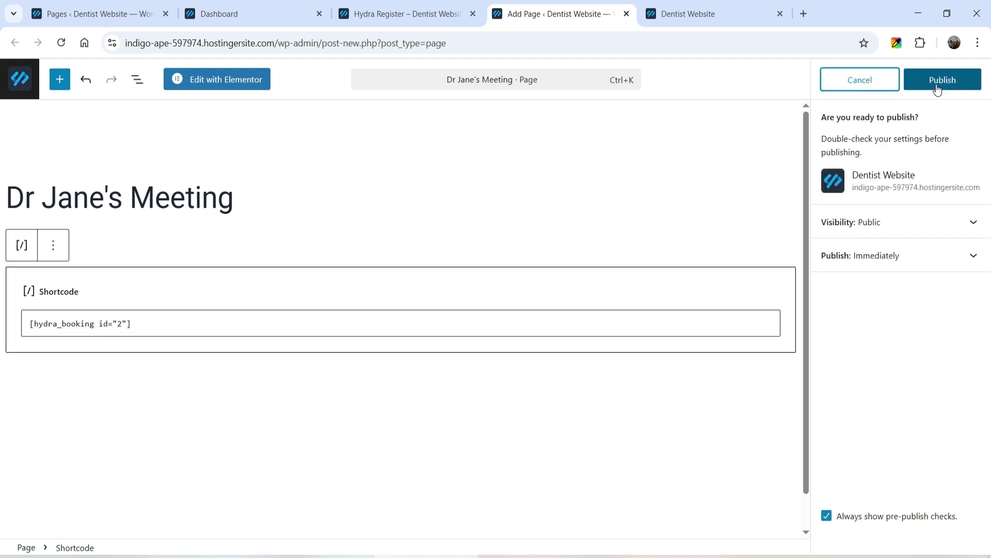
{"action": "left_click", "coordinate": [937, 88]}
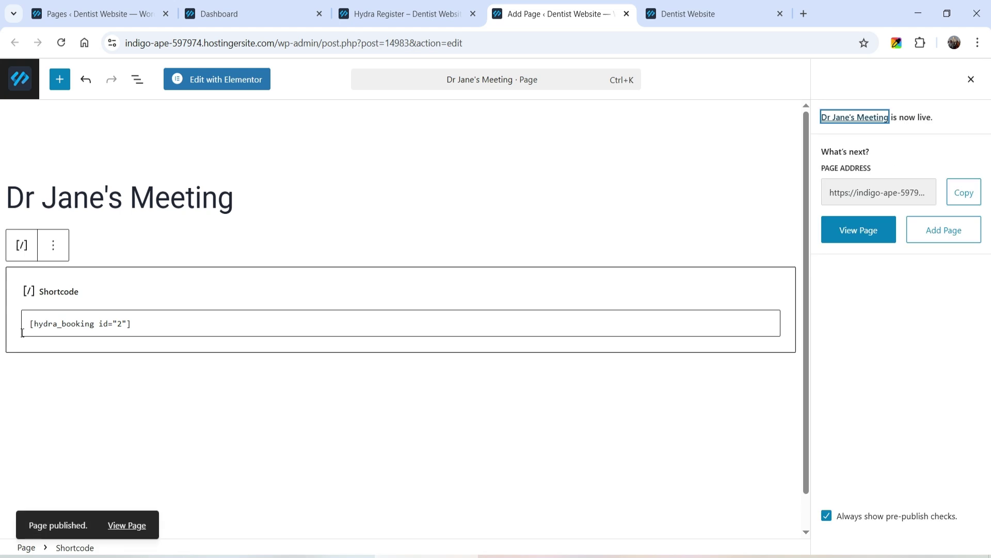
{"action": "left_click", "coordinate": [128, 525]}
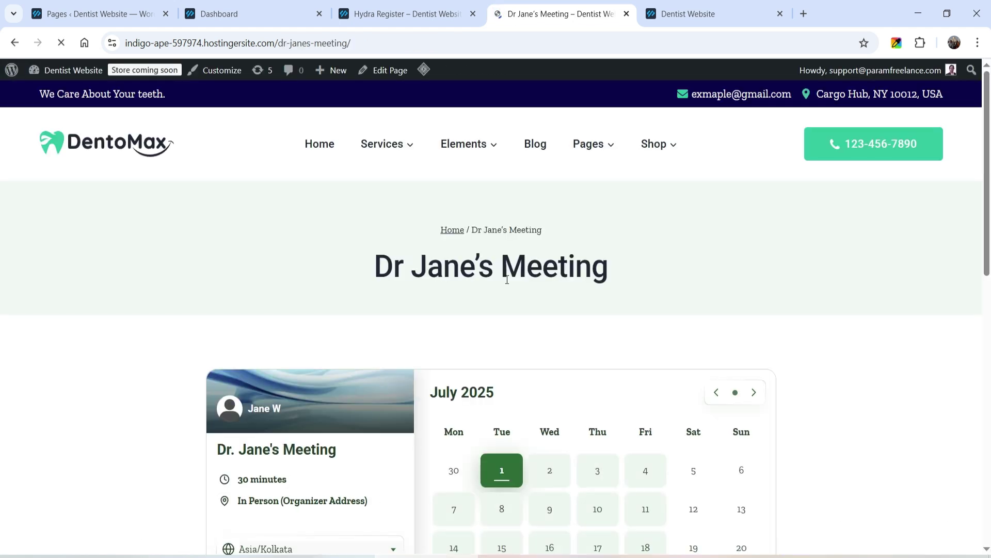
{"action": "scroll", "coordinate": [871, 262], "scroll_direction": "down", "scroll_amount": 3}
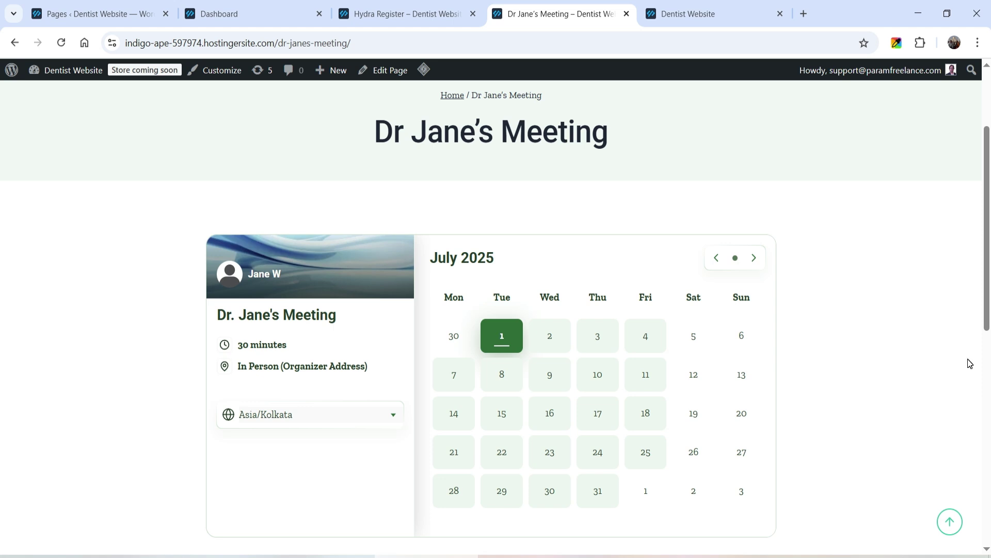
- Review the meetings, bookings and hosts listed in the administrator's Hydra dashboard
{"action": "left_click", "coordinate": [405, 13]}
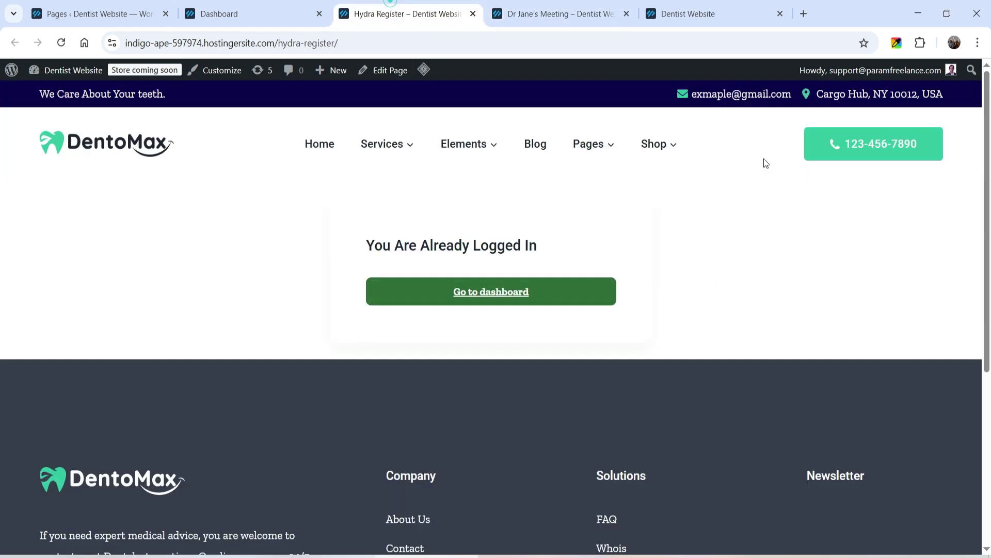
{"action": "left_click", "coordinate": [243, 15]}
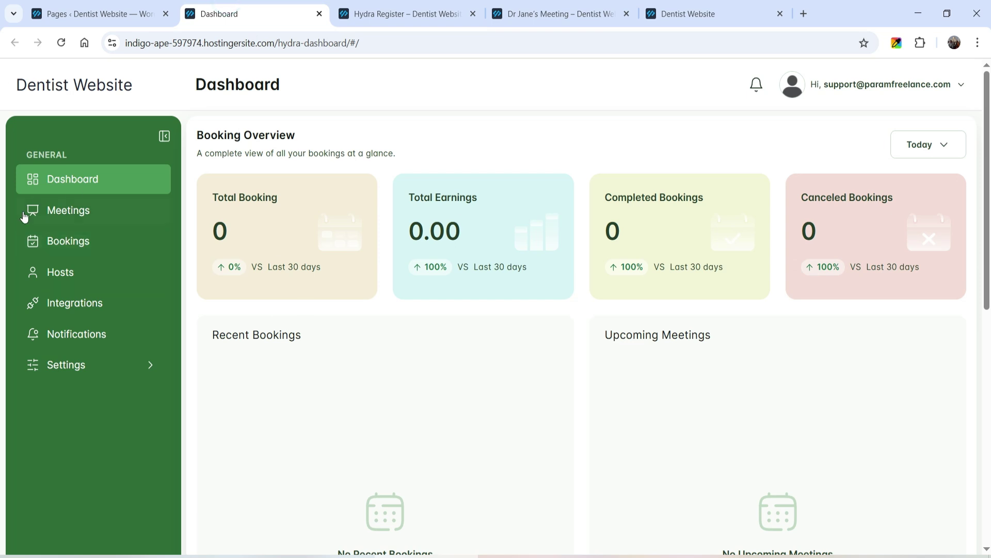
{"action": "left_click", "coordinate": [70, 212]}
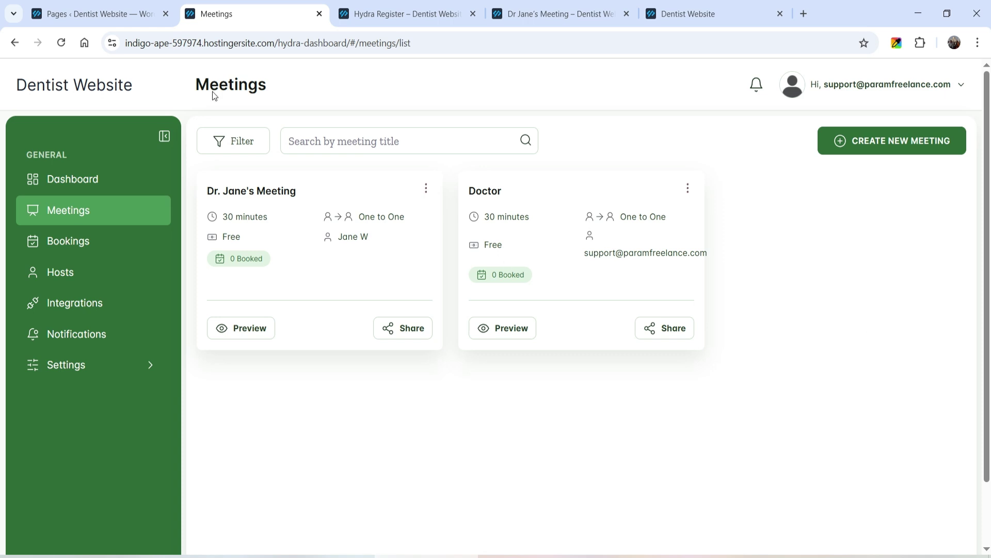
{"action": "left_click", "coordinate": [73, 251]}
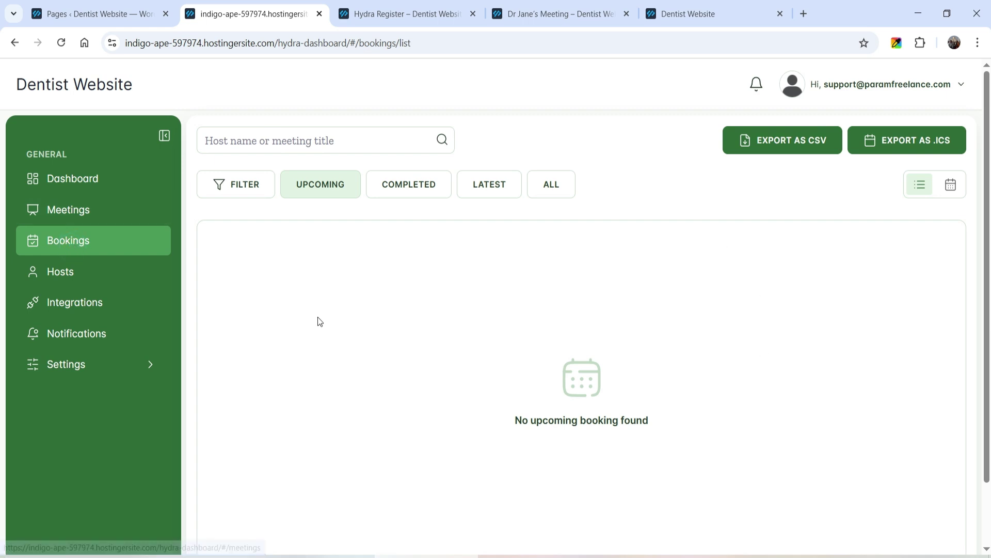
{"action": "left_click", "coordinate": [57, 281]}
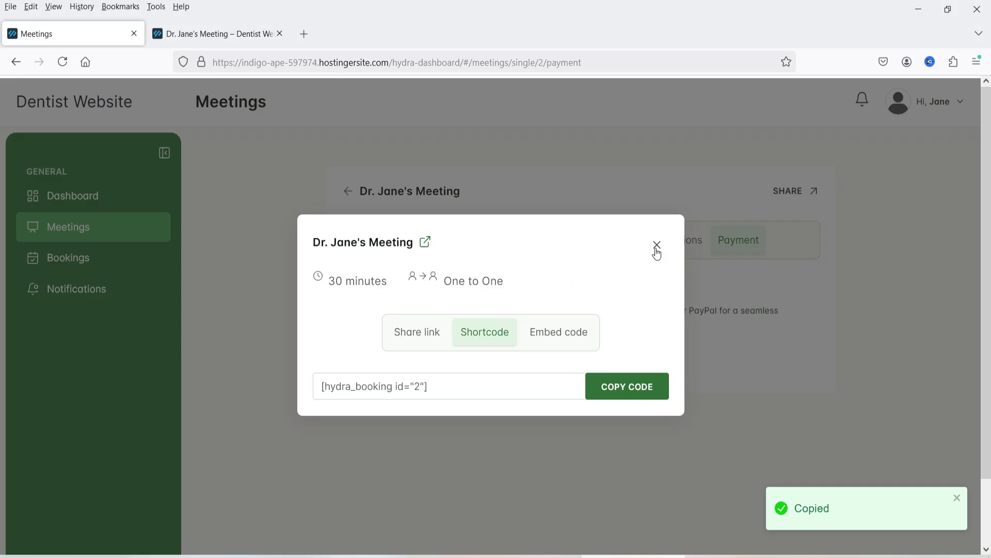
- Switch to the doctor's dashboard in Firefox, close the sharing dialog, and check the doctor's meetings and bookings
{"action": "left_click", "coordinate": [655, 250]}
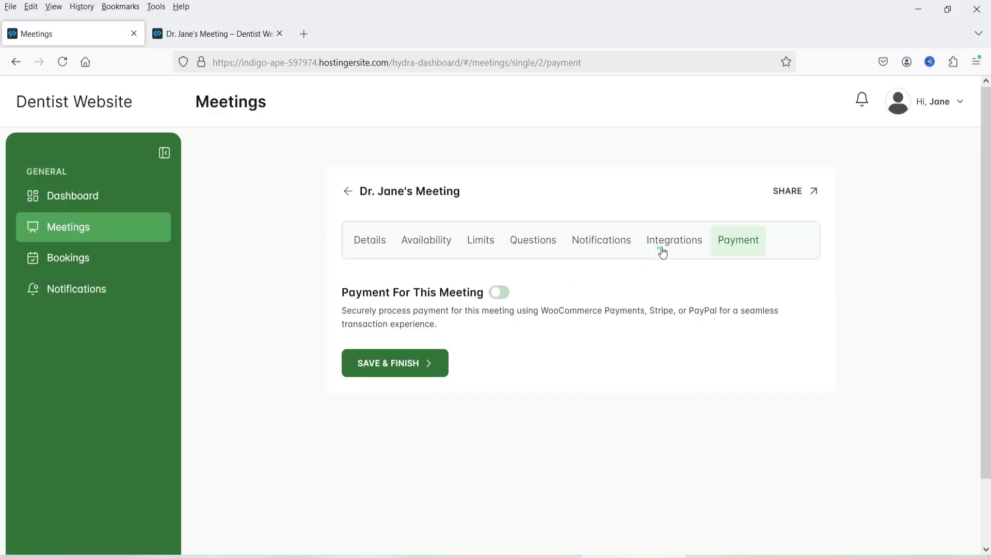
{"action": "left_click", "coordinate": [89, 231]}
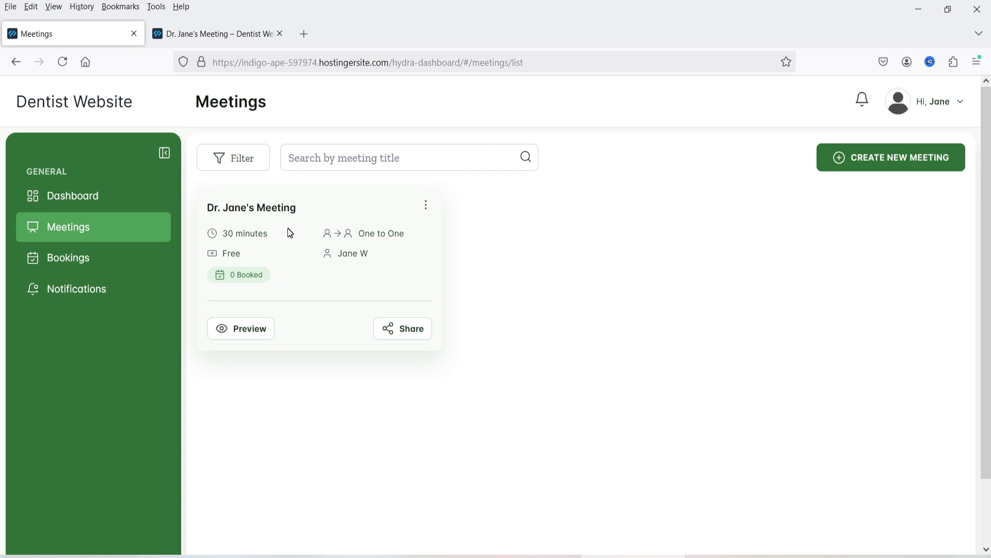
{"action": "left_click", "coordinate": [58, 264]}
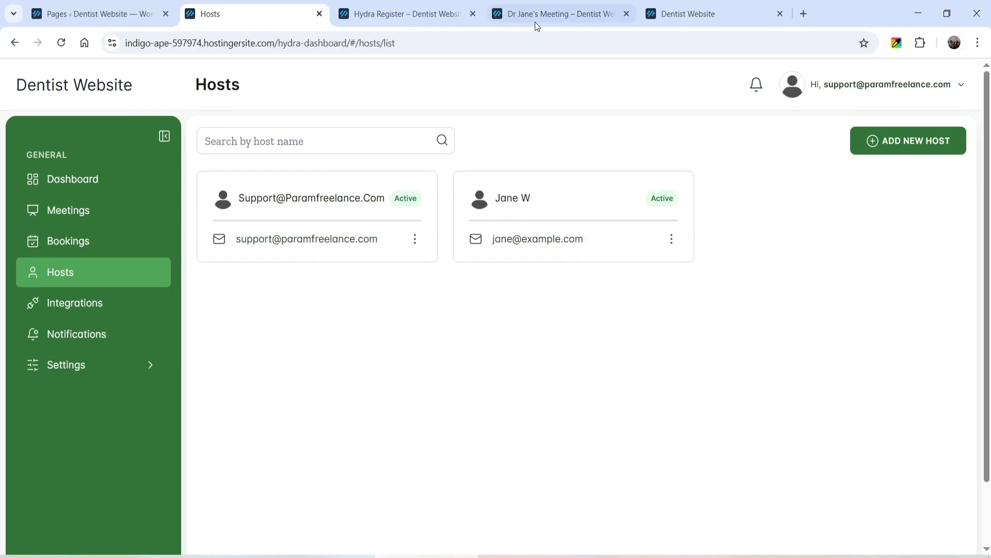
- On the published meeting page in Chrome, select Wednesday, July 2, 2025 at 07:10 PM and continue to the attendee details form
{"action": "left_click", "coordinate": [537, 21]}
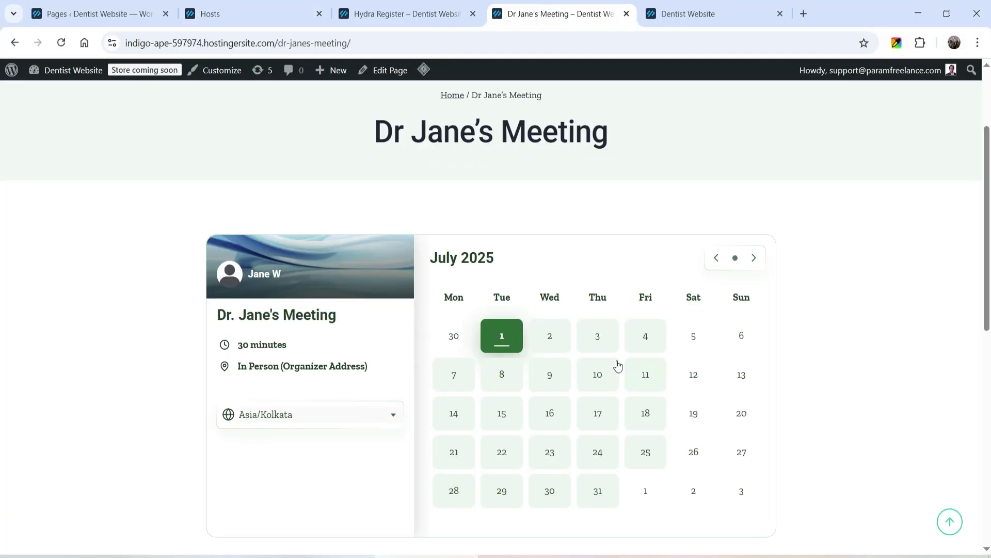
{"action": "left_click", "coordinate": [550, 335]}
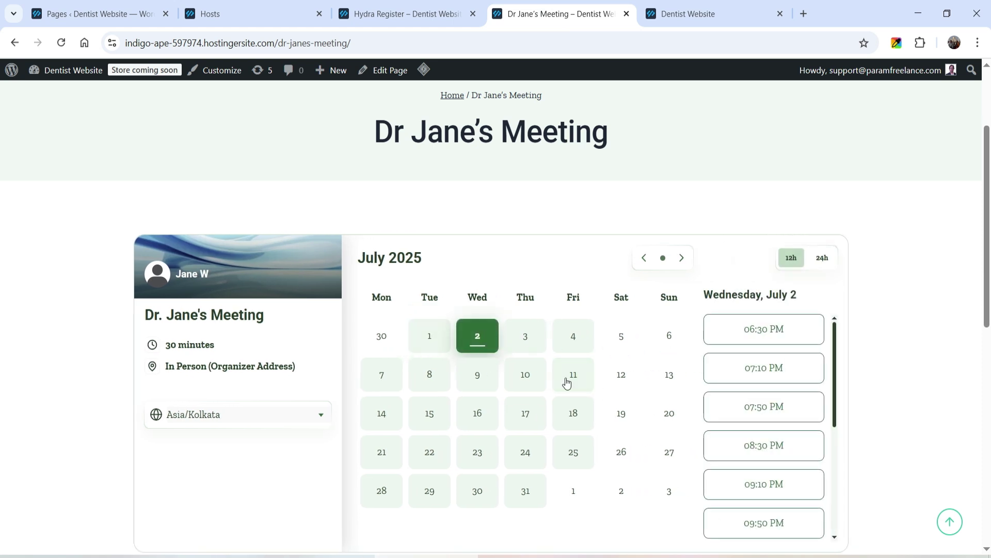
{"action": "left_click", "coordinate": [806, 368]}
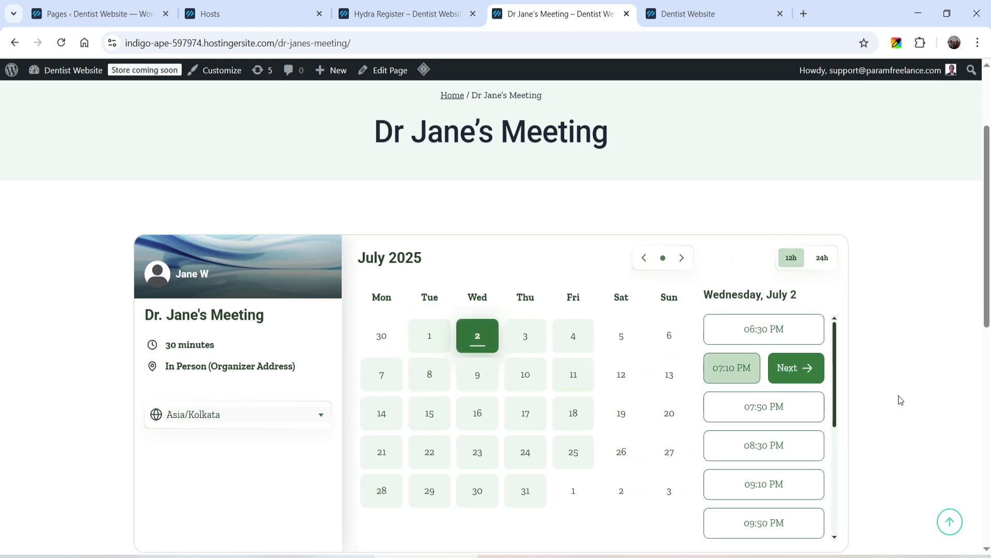
{"action": "left_click", "coordinate": [810, 370]}
{"action": "left_click", "coordinate": [485, 299]}
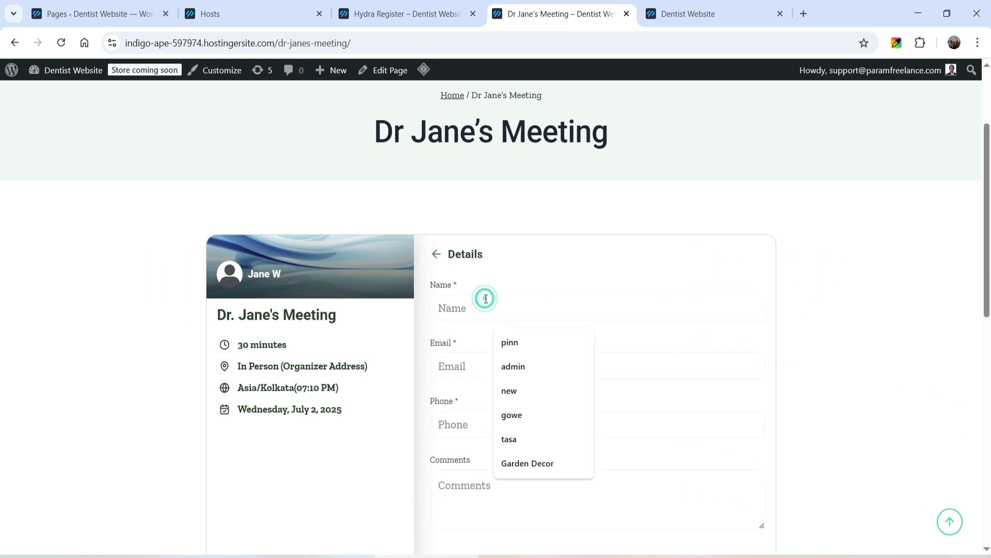
- Enter the attendee's name, email address and phone number in the booking details form
{"action": "type", "text": "John"}
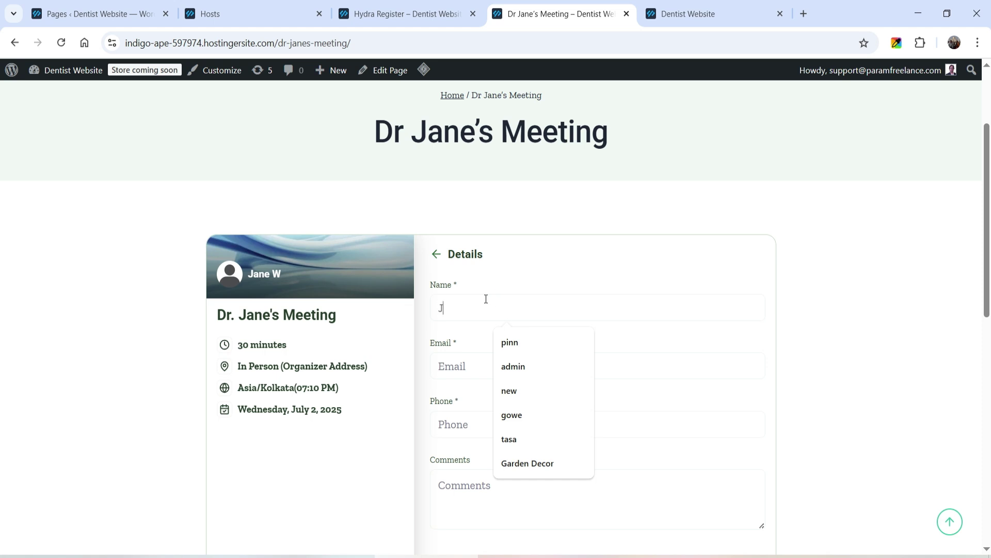
{"action": "key", "text": "Tab"}
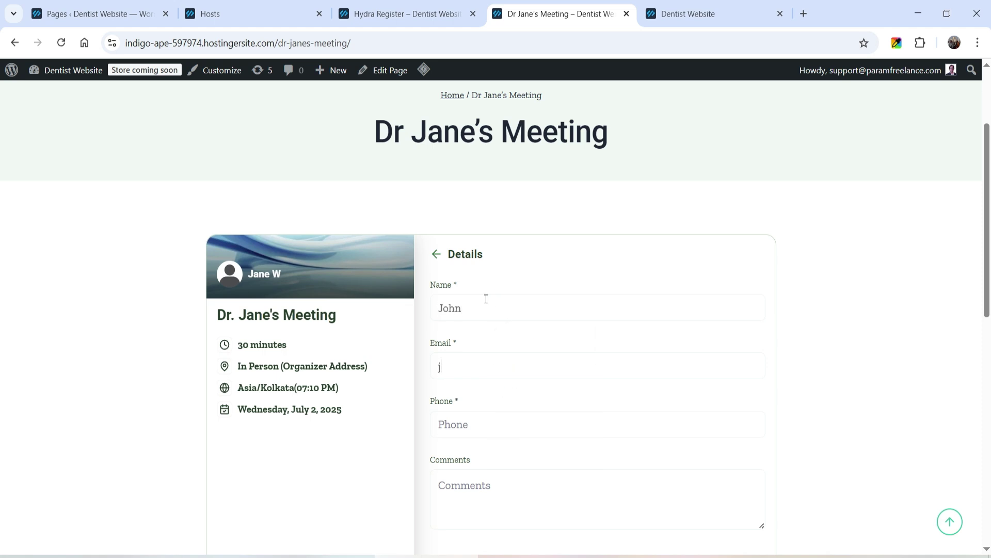
{"action": "type", "text": "john@"}
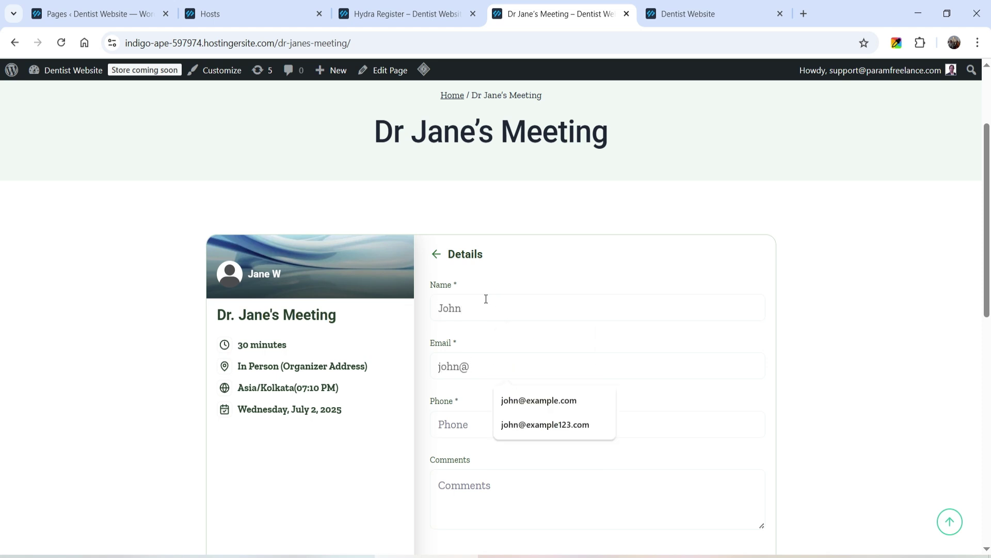
{"action": "left_click", "coordinate": [537, 401]}
{"action": "left_click", "coordinate": [491, 420]}
{"action": "type", "text": "123-456-789-0"}
{"action": "left_click_drag", "start_coordinate": [506, 425], "coordinate": [501, 424]}
{"action": "key", "text": "BackSpace"}
{"action": "key", "text": "BackSpace"}
- Add the comment "Looking for Root Canal" and confirm the booking
{"action": "type", "text": "Looking for Root Canal"}
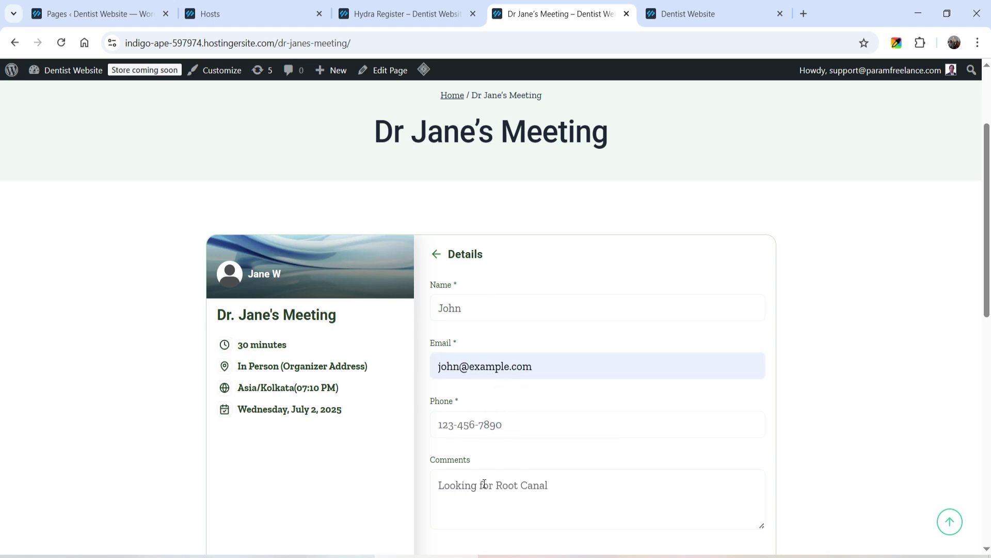
{"action": "scroll", "coordinate": [610, 437], "scroll_direction": "down", "scroll_amount": 4}
{"action": "left_click", "coordinate": [723, 369]}
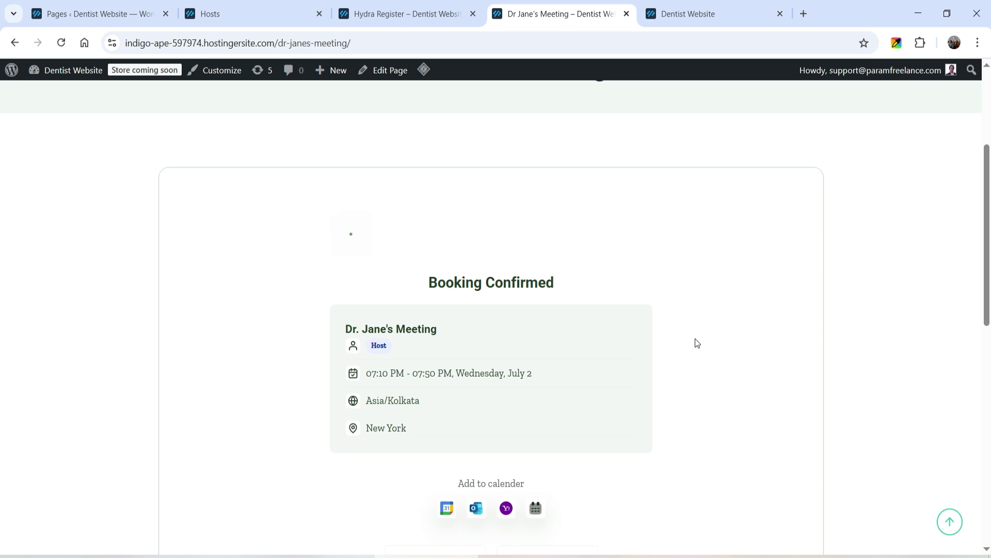
{"action": "scroll", "coordinate": [587, 372], "scroll_direction": "down", "scroll_amount": 1}
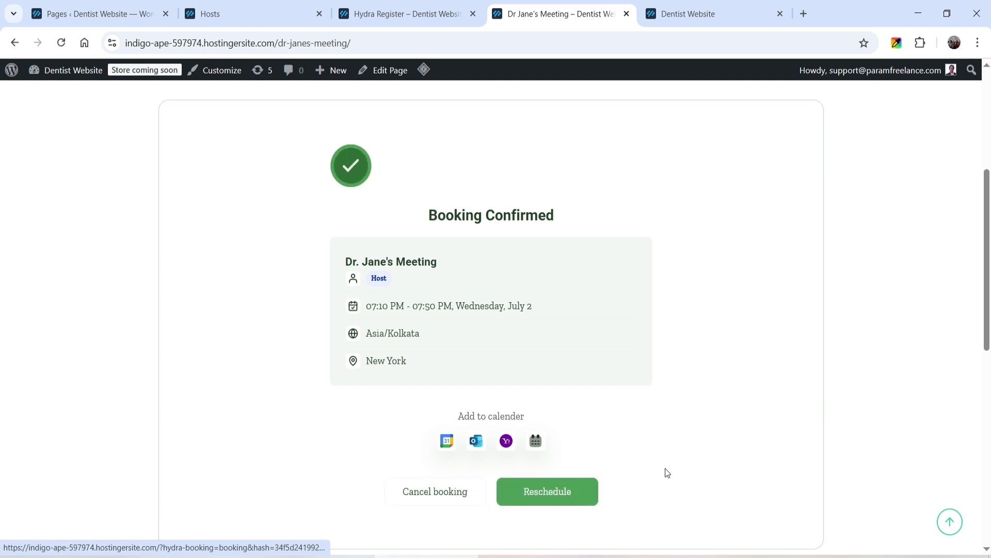
- Check the administrator's Hydra dashboard for the new booking, in both the upcoming bookings list and the booking overview
{"action": "left_click", "coordinate": [402, 8]}
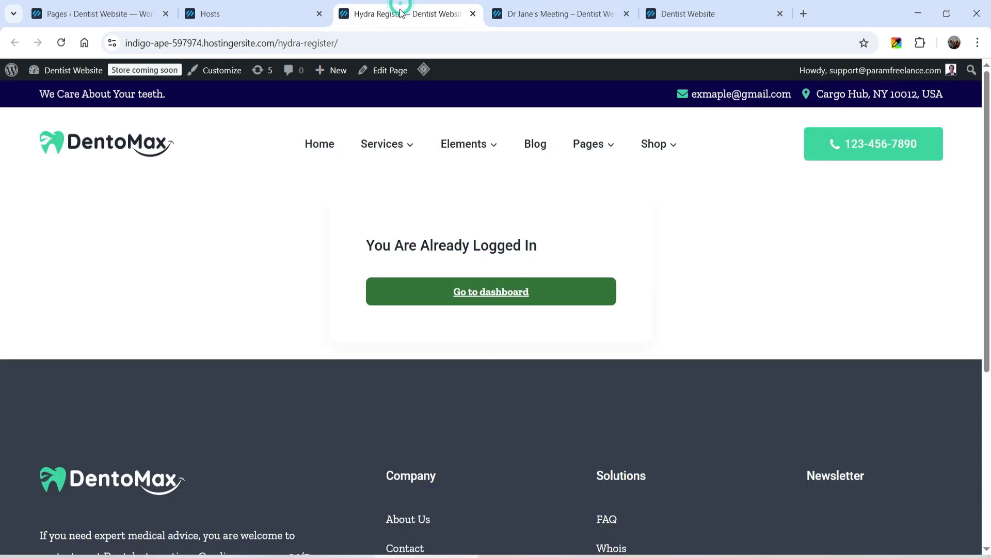
{"action": "left_click", "coordinate": [228, 9]}
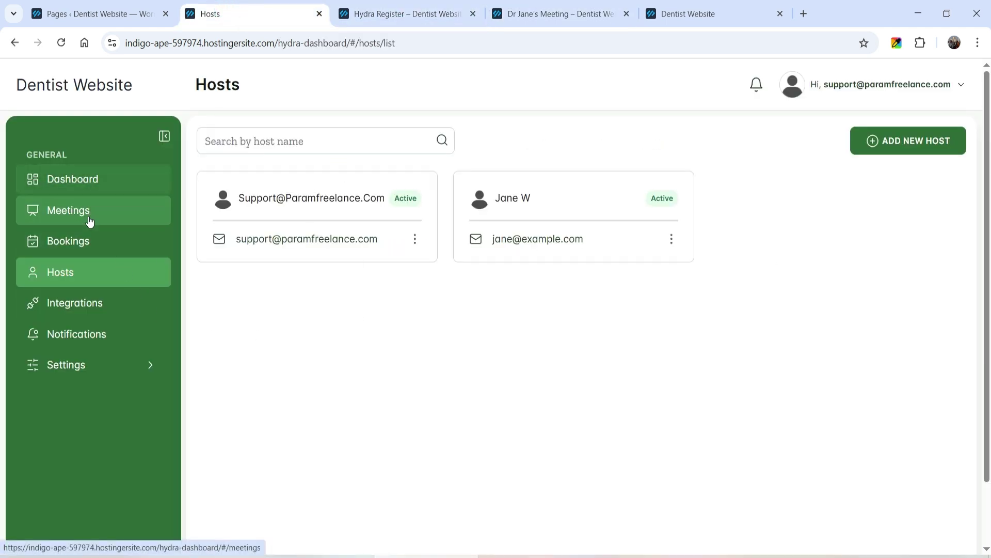
{"action": "left_click", "coordinate": [89, 248]}
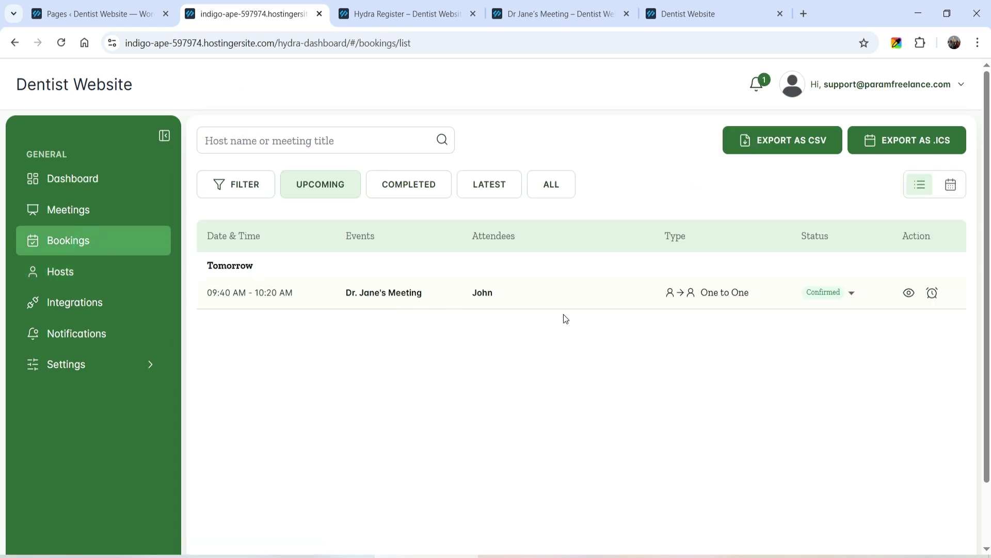
{"action": "left_click", "coordinate": [95, 185]}
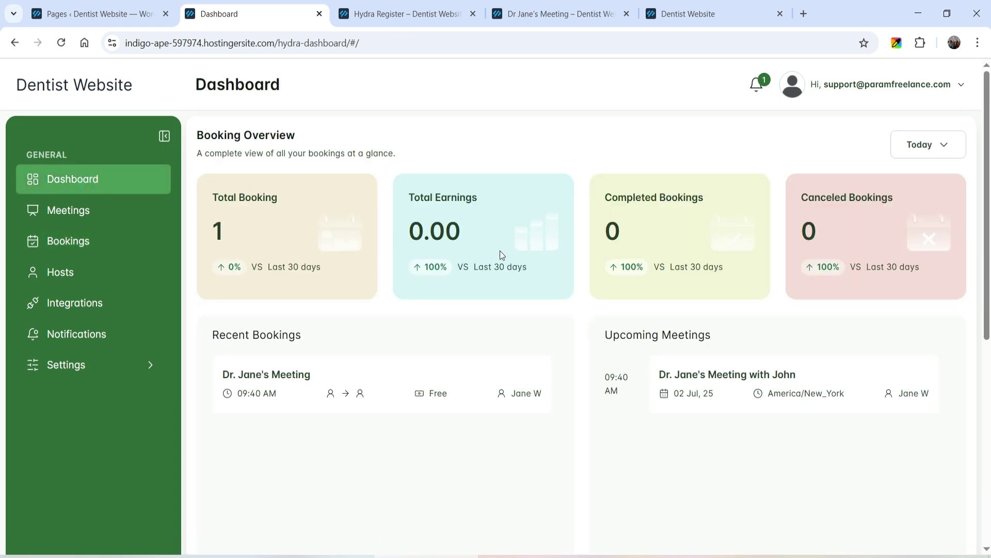
{"action": "scroll", "coordinate": [577, 281], "scroll_direction": "down", "scroll_amount": 1}
- View the meeting and attendee details of the upcoming Dr. Jane's Meeting booking, and return to the bookings list
{"action": "left_click", "coordinate": [82, 188]}
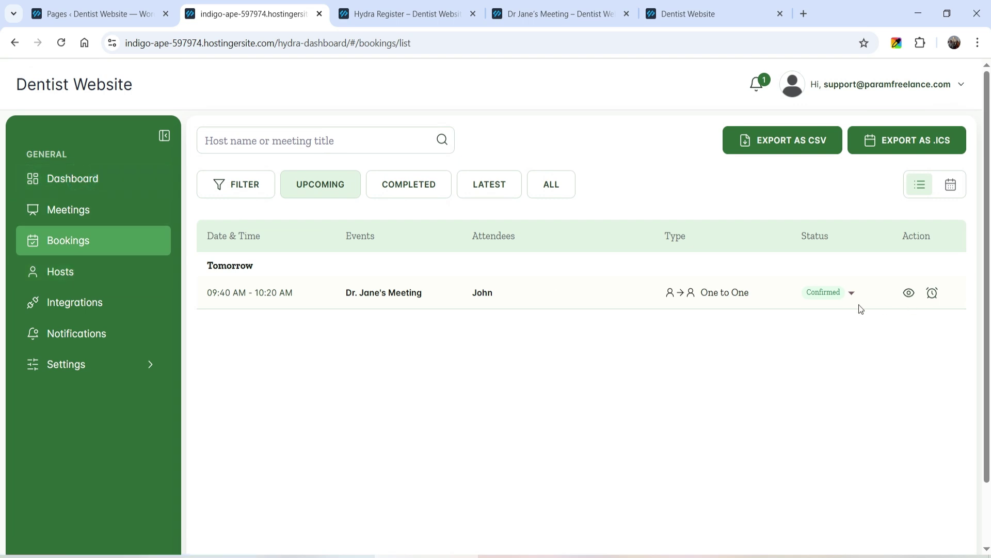
{"action": "left_click", "coordinate": [909, 292]}
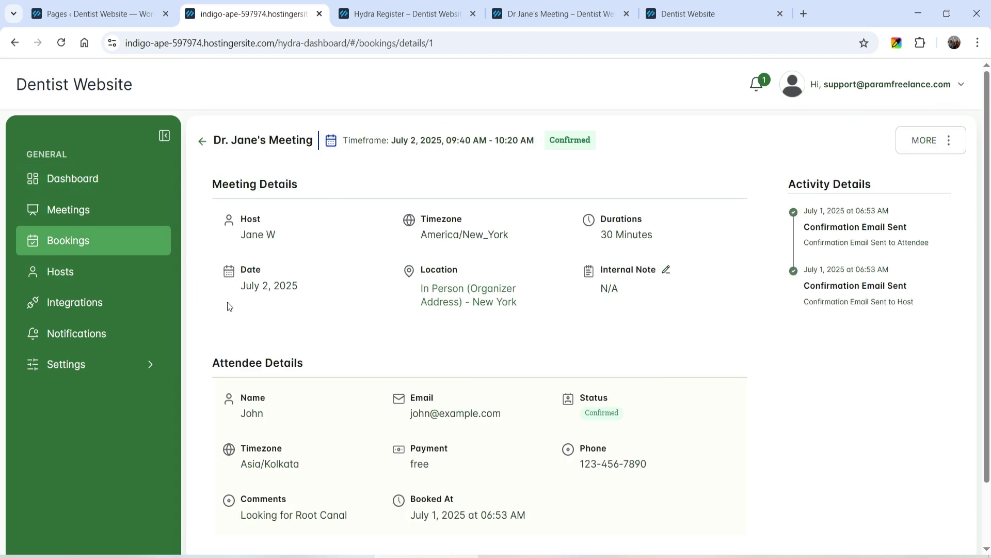
{"action": "scroll", "coordinate": [226, 301], "scroll_direction": "down", "scroll_amount": 2}
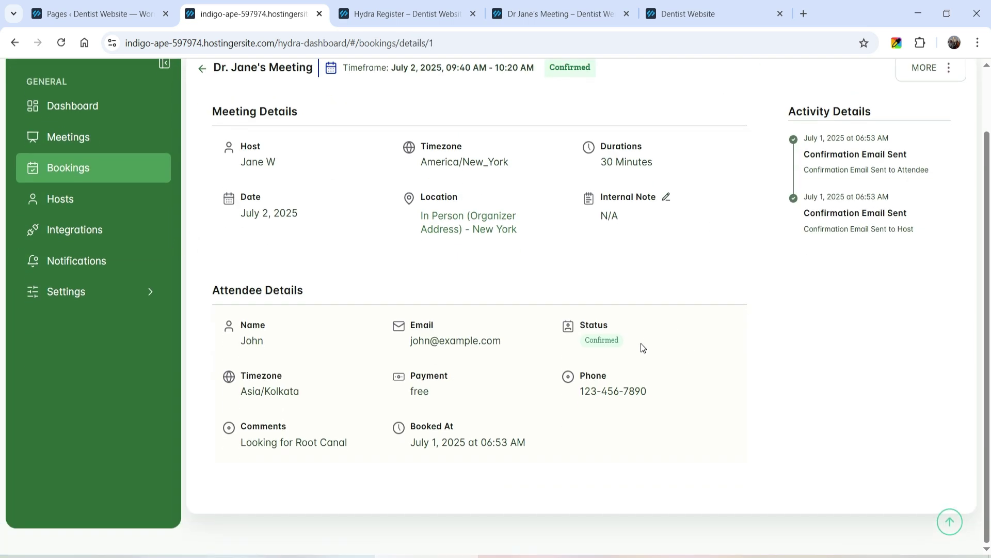
{"action": "left_click", "coordinate": [93, 167]}
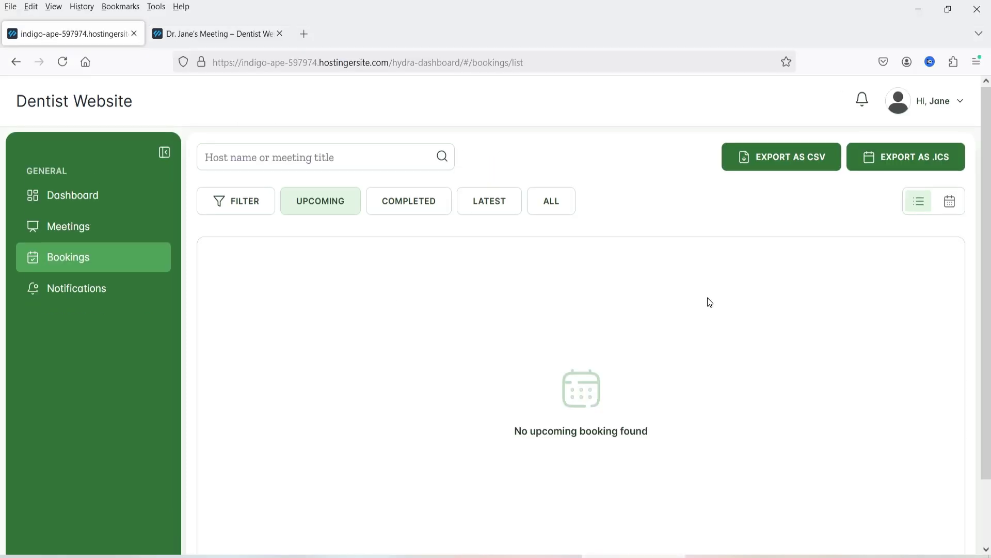
- Switch to the doctor's dashboard in Firefox and check its booking overview for the new appointment
{"action": "left_click", "coordinate": [60, 195]}
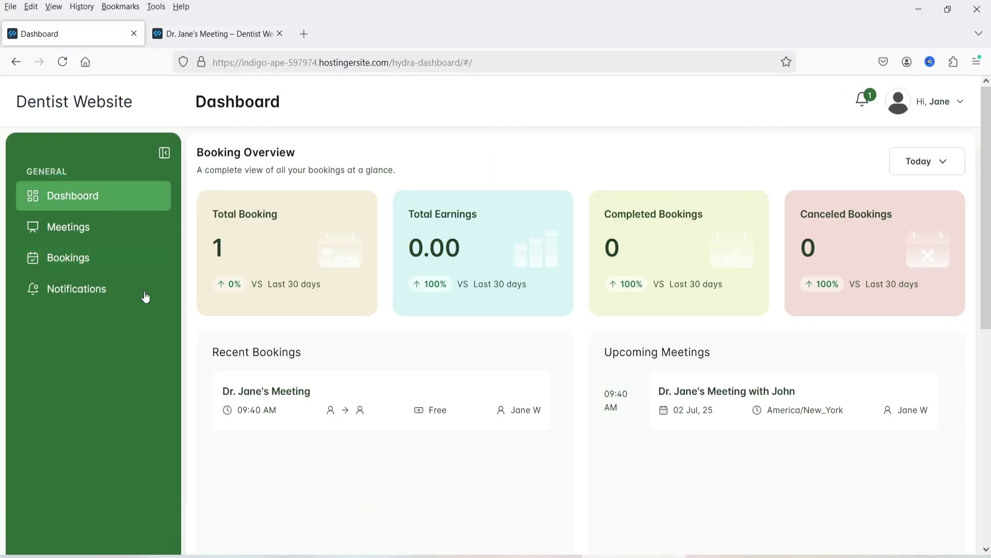
{"action": "left_click", "coordinate": [78, 235]}
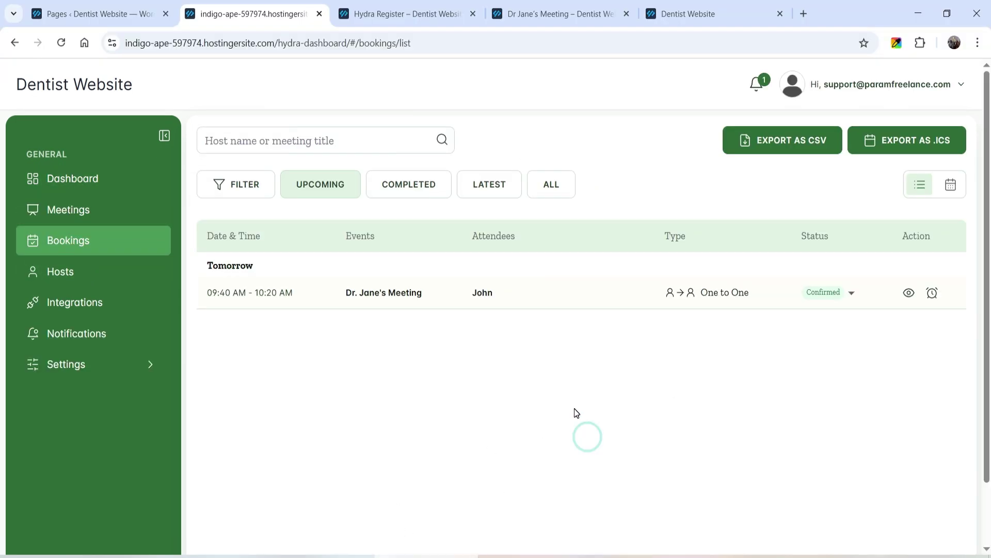
- In the WordPress admin in Chrome, upload hydra-booking-pro.zip as a new plugin, install it and activate it
{"action": "left_click", "coordinate": [95, 15]}
{"action": "scroll", "coordinate": [18, 417], "scroll_direction": "down", "scroll_amount": 3}
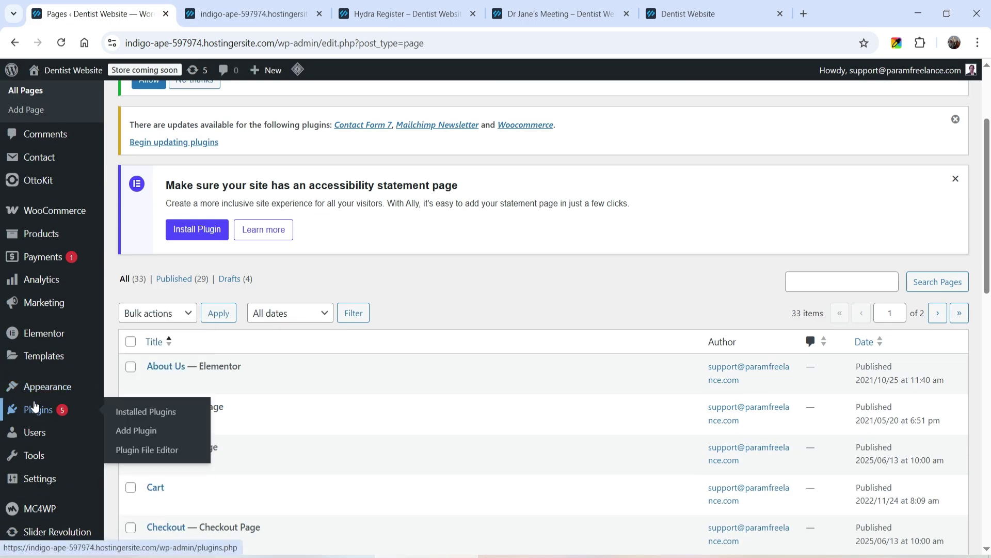
{"action": "left_click", "coordinate": [124, 428]}
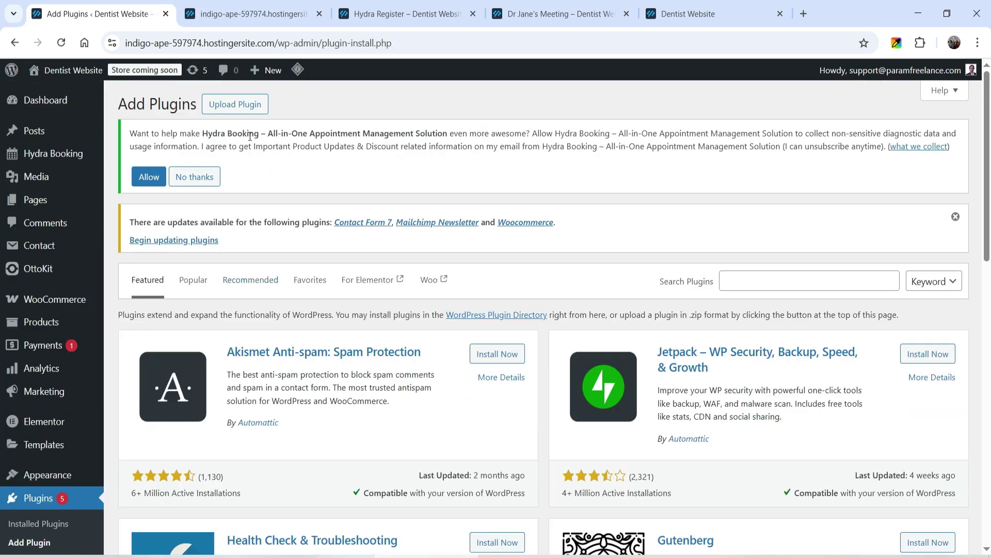
{"action": "left_click", "coordinate": [243, 104]}
{"action": "left_click", "coordinate": [474, 371]}
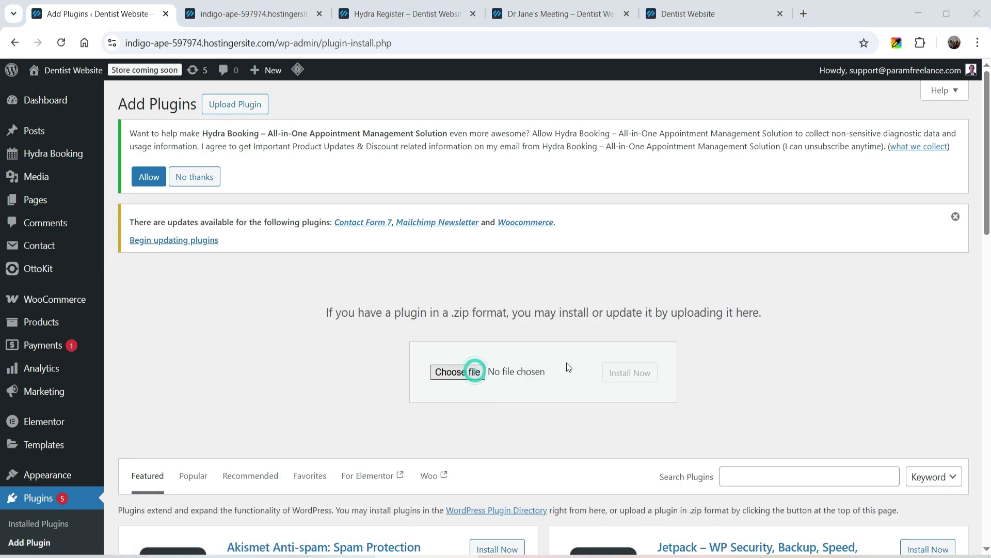
{"action": "double_click", "coordinate": [171, 163]}
{"action": "double_click", "coordinate": [157, 145]}
{"action": "double_click", "coordinate": [154, 143]}
{"action": "left_click", "coordinate": [636, 369]}
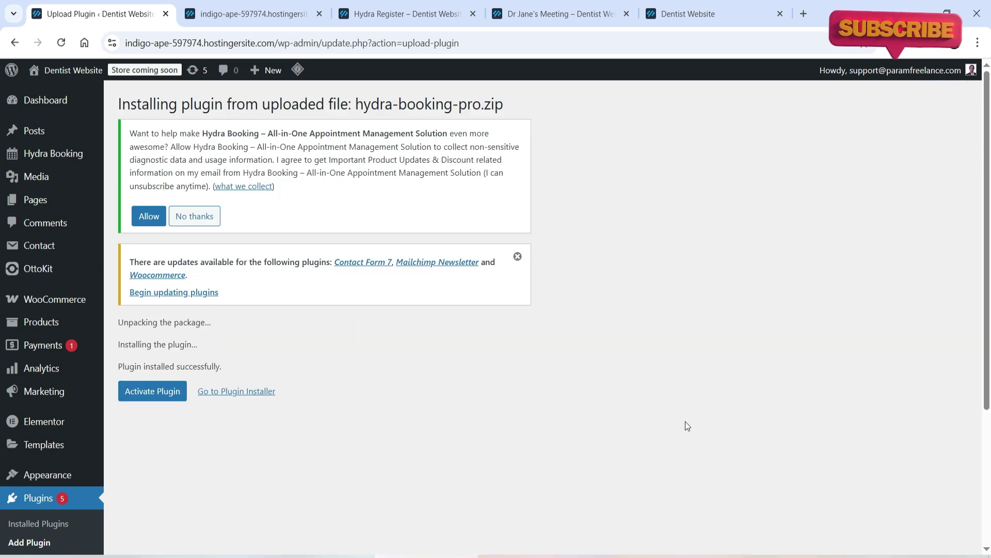
{"action": "left_click", "coordinate": [175, 391]}
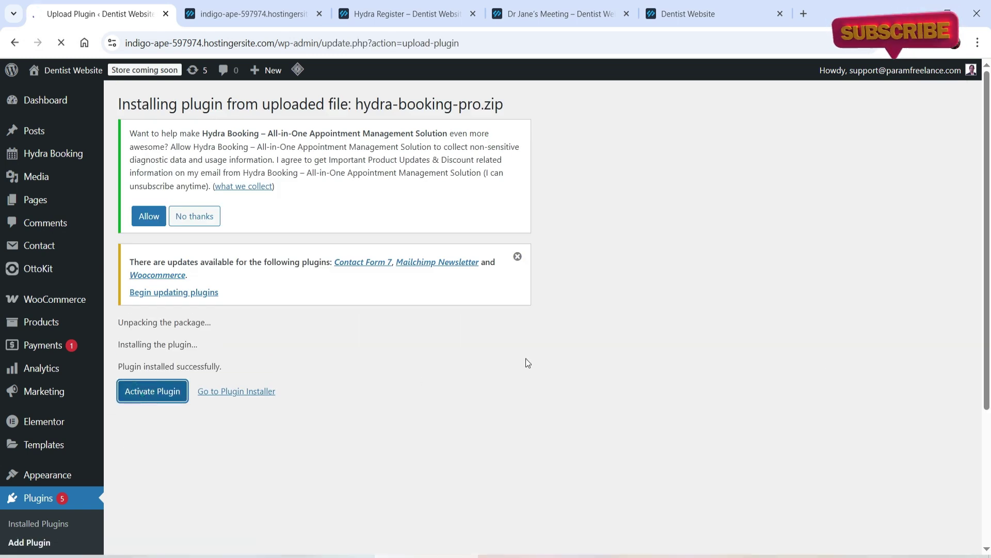
{"action": "scroll", "coordinate": [526, 361], "scroll_direction": "down", "scroll_amount": 4}
{"action": "scroll", "coordinate": [67, 340], "scroll_direction": "up", "scroll_amount": 3}
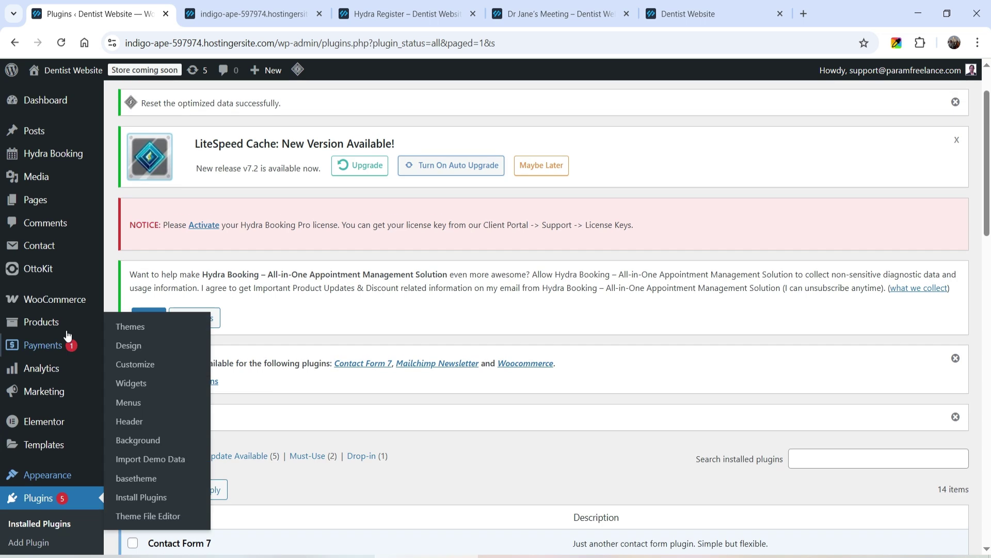
- Open the license management page in the Hydra Booking settings
{"action": "mouse_move", "coordinate": [72, 153]}
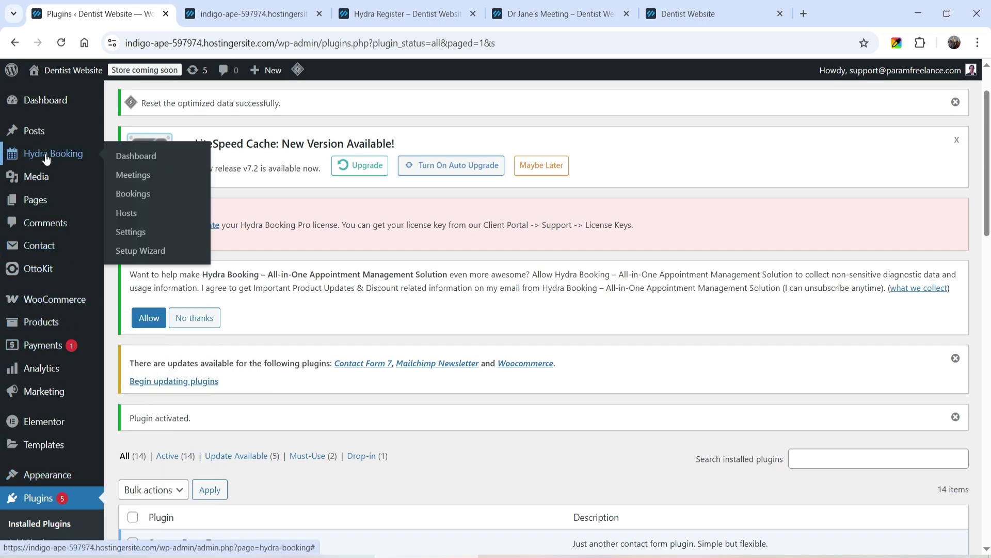
{"action": "left_click", "coordinate": [131, 231]}
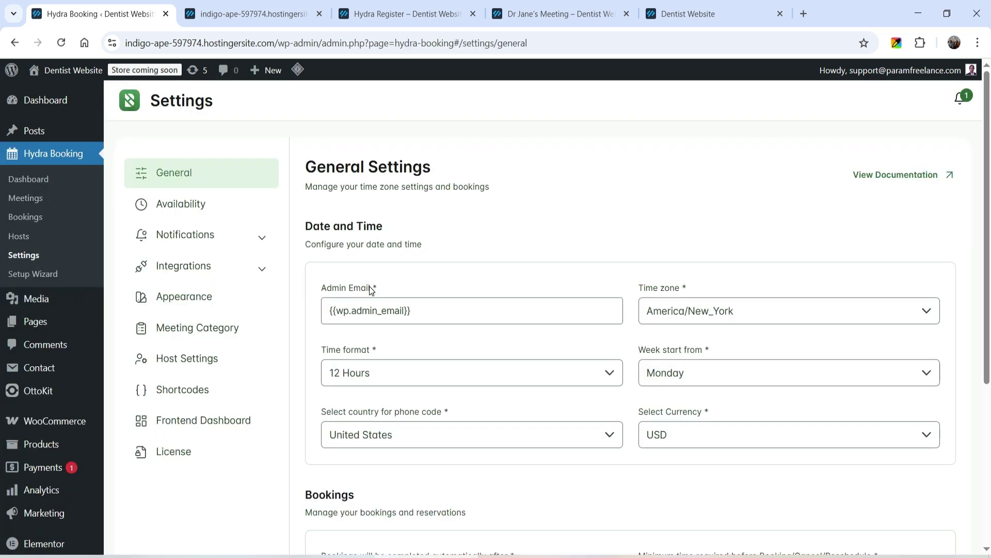
{"action": "left_click", "coordinate": [188, 451]}
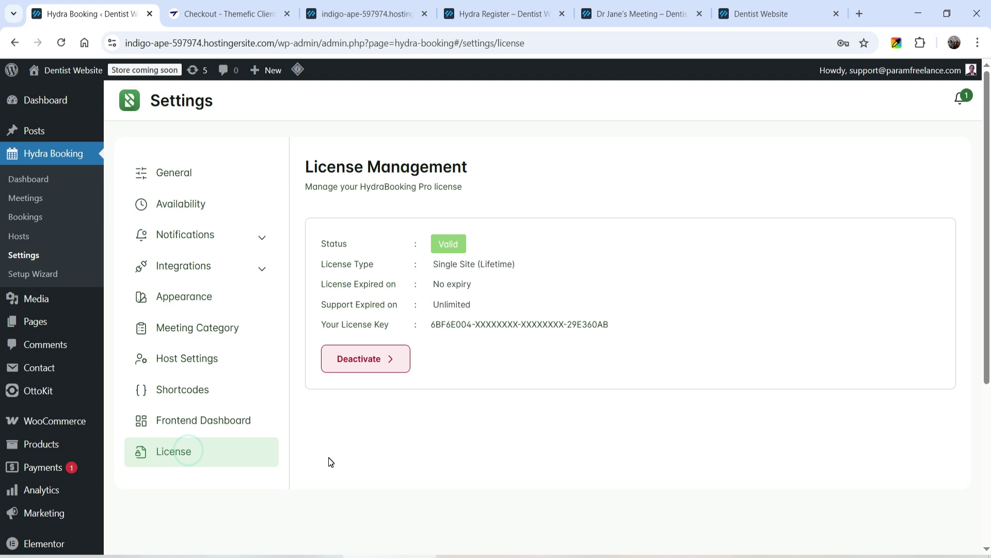
- Review all the conferencing, calendar, payment, form and marketing integrations offered in the Hydra Booking settings
{"action": "left_click", "coordinate": [181, 204]}
{"action": "left_click", "coordinate": [196, 266]}
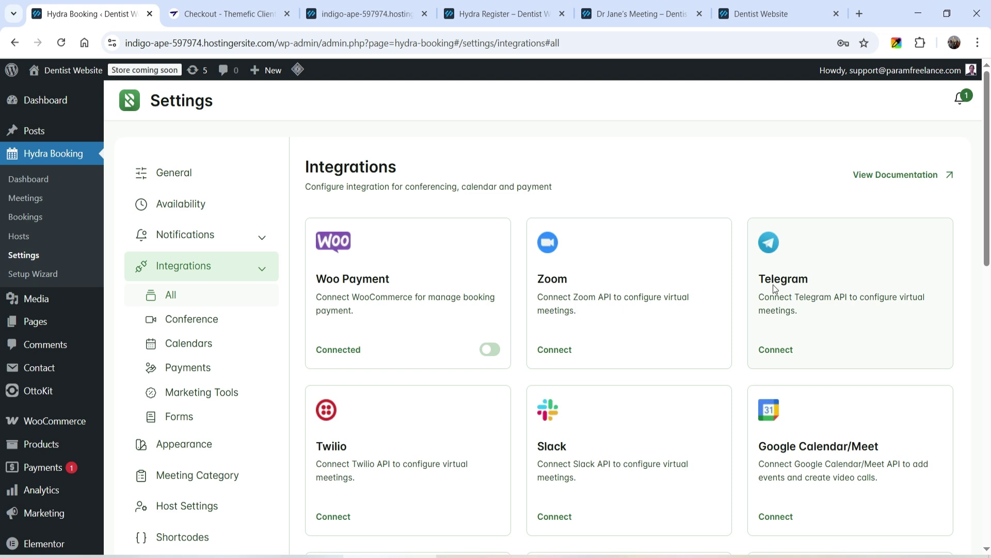
{"action": "scroll", "coordinate": [853, 261], "scroll_direction": "down", "scroll_amount": 1}
{"action": "scroll", "coordinate": [926, 259], "scroll_direction": "down", "scroll_amount": 3}
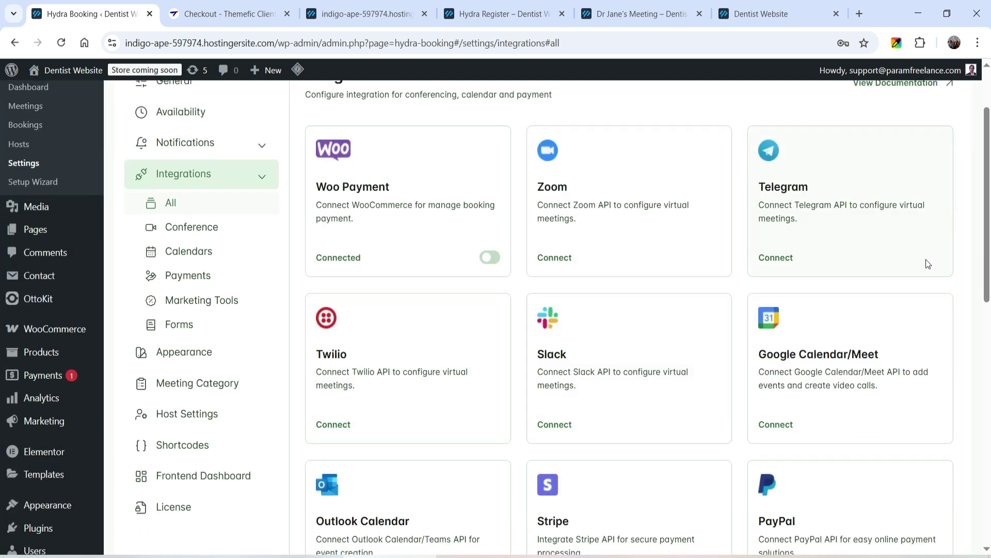
{"action": "scroll", "coordinate": [671, 305], "scroll_direction": "down", "scroll_amount": 5}
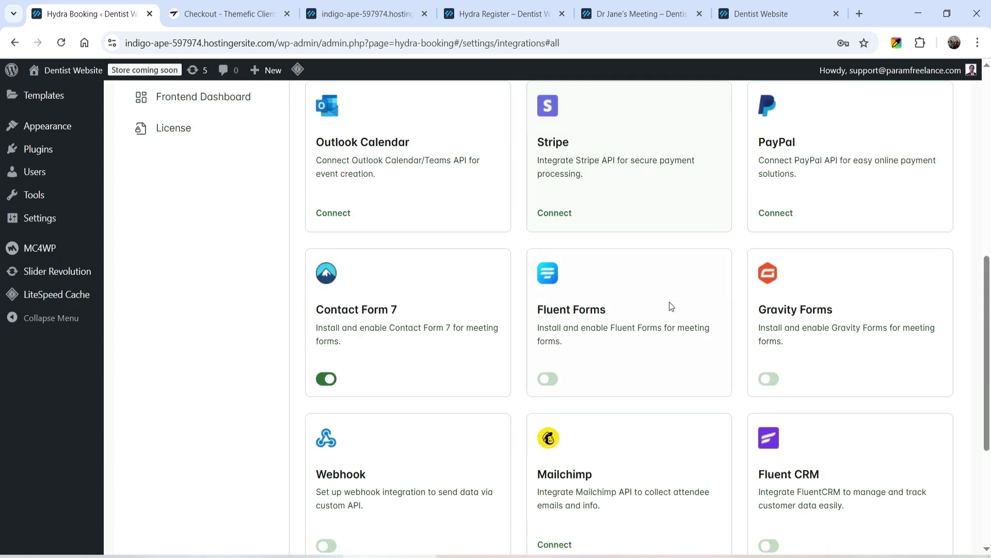
{"action": "scroll", "coordinate": [857, 335], "scroll_direction": "down", "scroll_amount": 2}
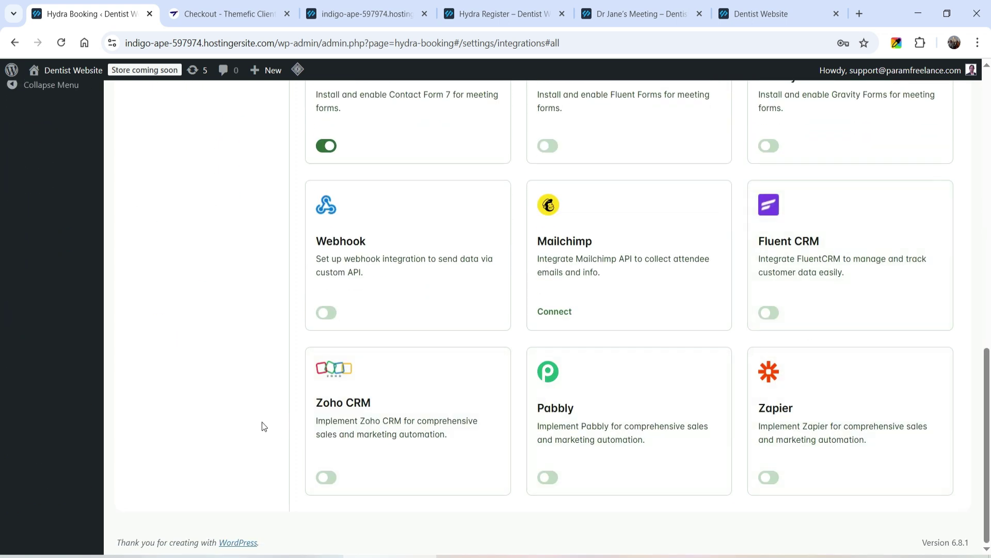
{"action": "scroll", "coordinate": [260, 429], "scroll_direction": "up", "scroll_amount": 10}
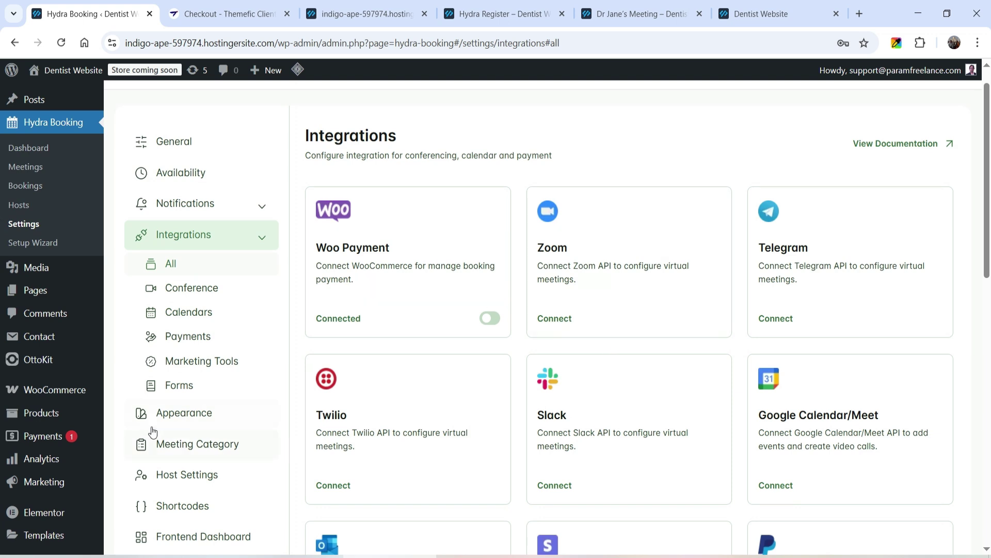
- View the Frontend Dashboard settings, and examine the general settings and integrations in the administrator's frontend Hydra dashboard
{"action": "left_click", "coordinate": [196, 536]}
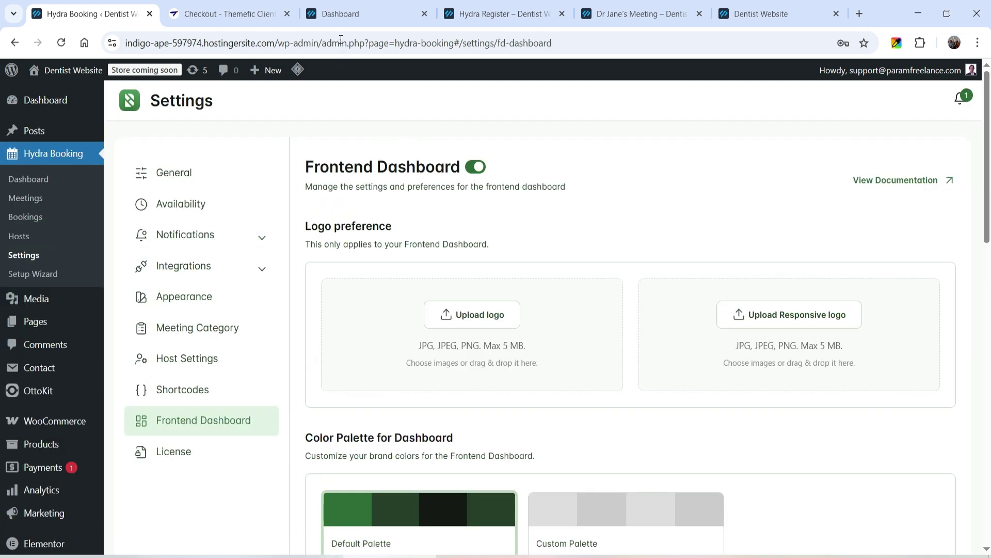
{"action": "left_click", "coordinate": [341, 13]}
{"action": "left_click", "coordinate": [87, 365]}
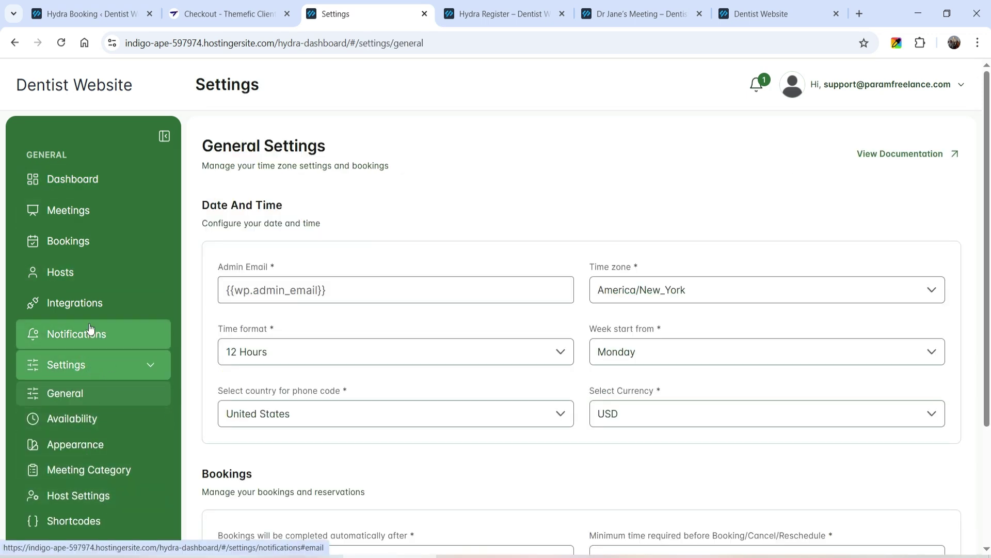
{"action": "left_click", "coordinate": [86, 303]}
{"action": "scroll", "coordinate": [717, 297], "scroll_direction": "down", "scroll_amount": 3}
{"action": "scroll", "coordinate": [671, 315], "scroll_direction": "up", "scroll_amount": 3}
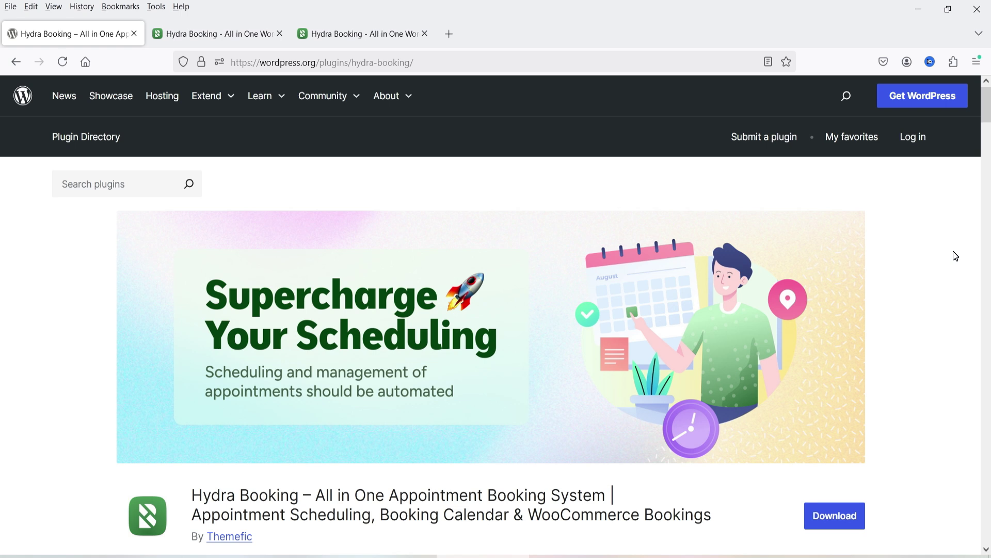
- Switch to Firefox and view the yearly pricing plans on the Hydra Booking website
{"action": "left_click", "coordinate": [363, 35]}
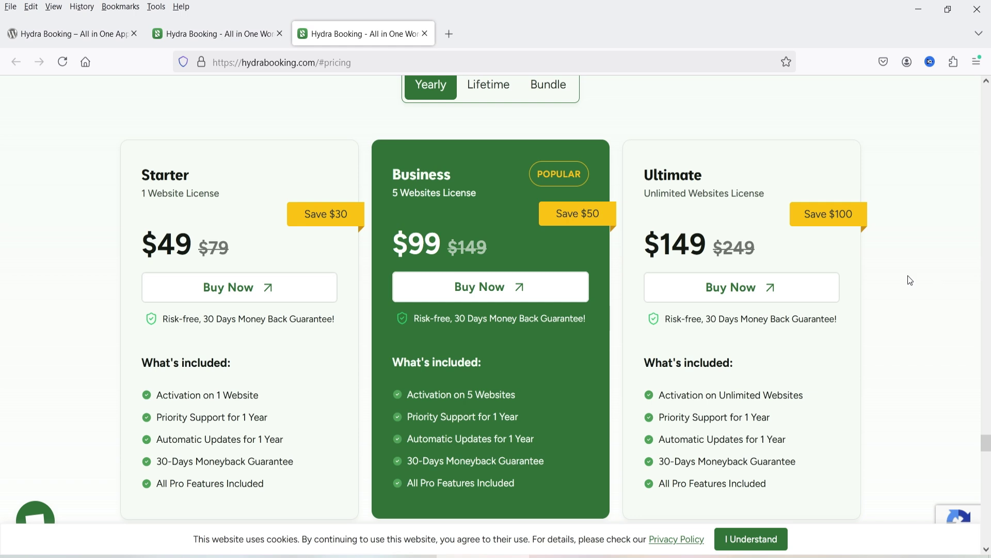
{"action": "left_click", "coordinate": [3, 364]}
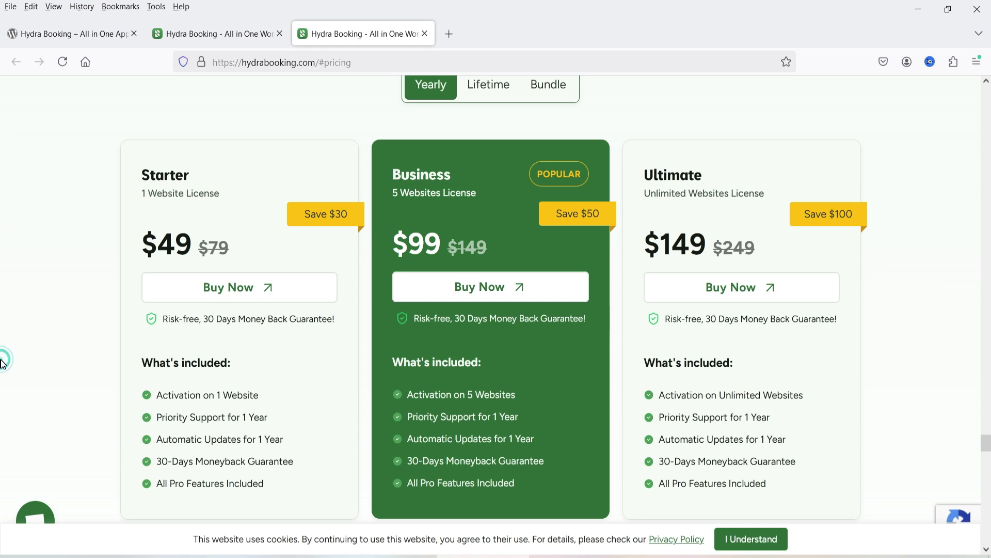